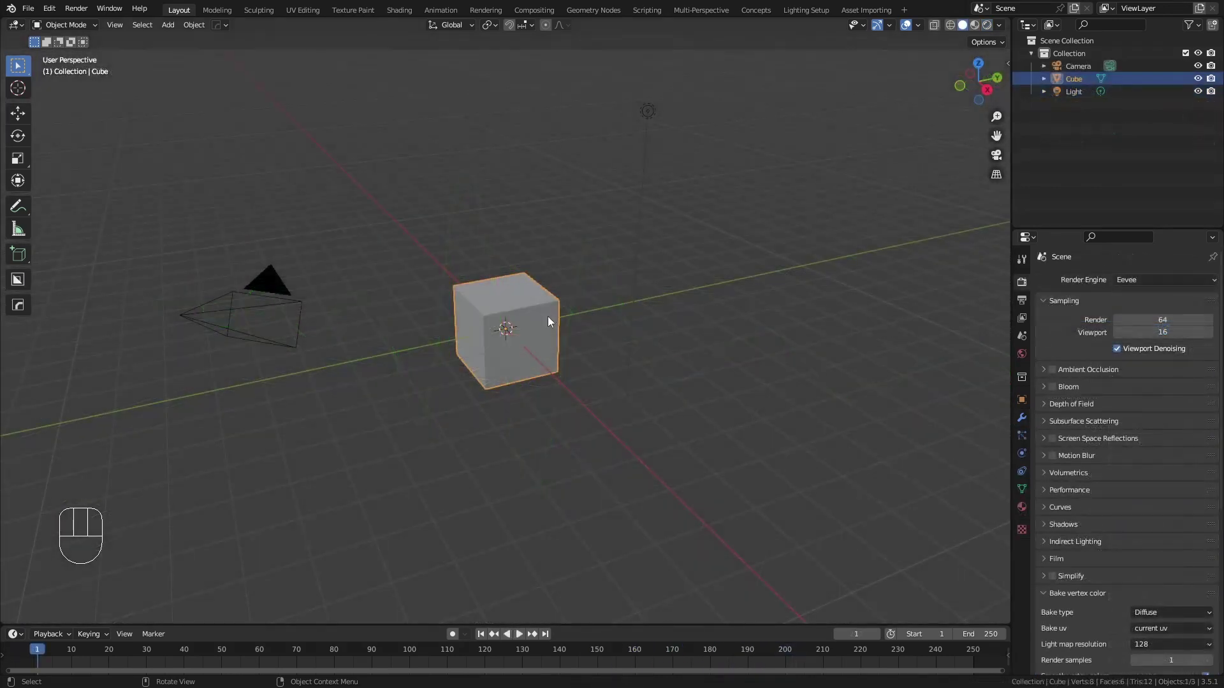
- Delete the default cube and enable Bloom in the Eevee render settings
key(x)
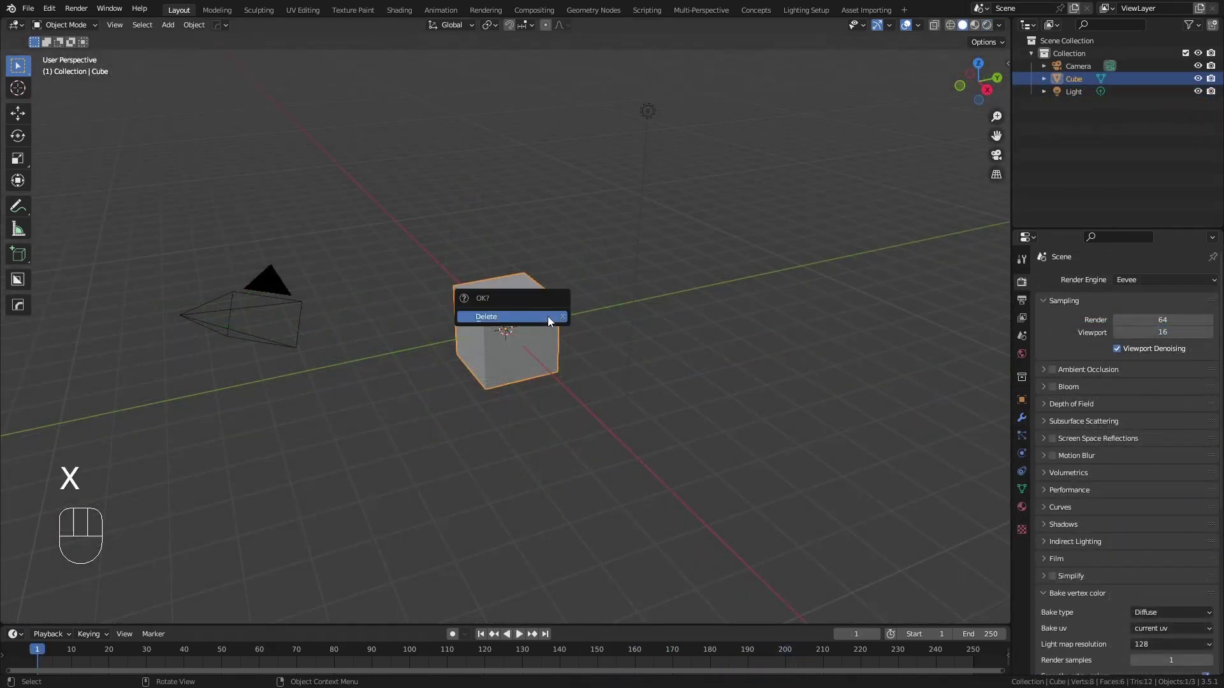
click(548, 316)
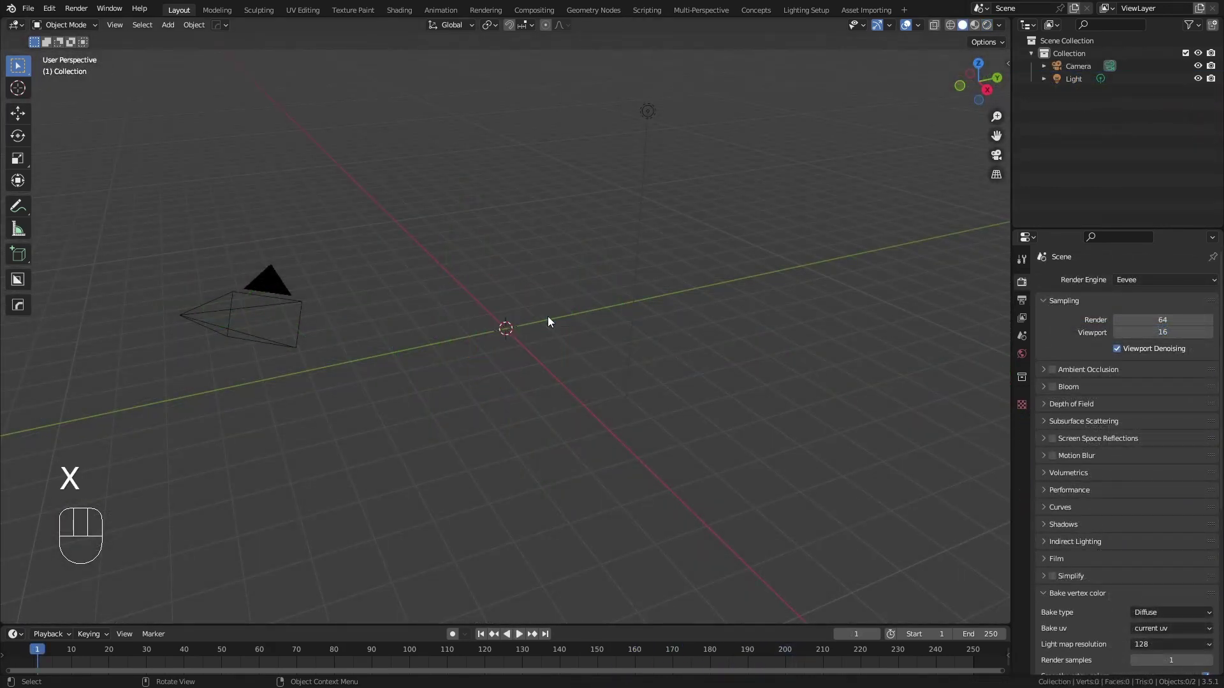
click(1053, 386)
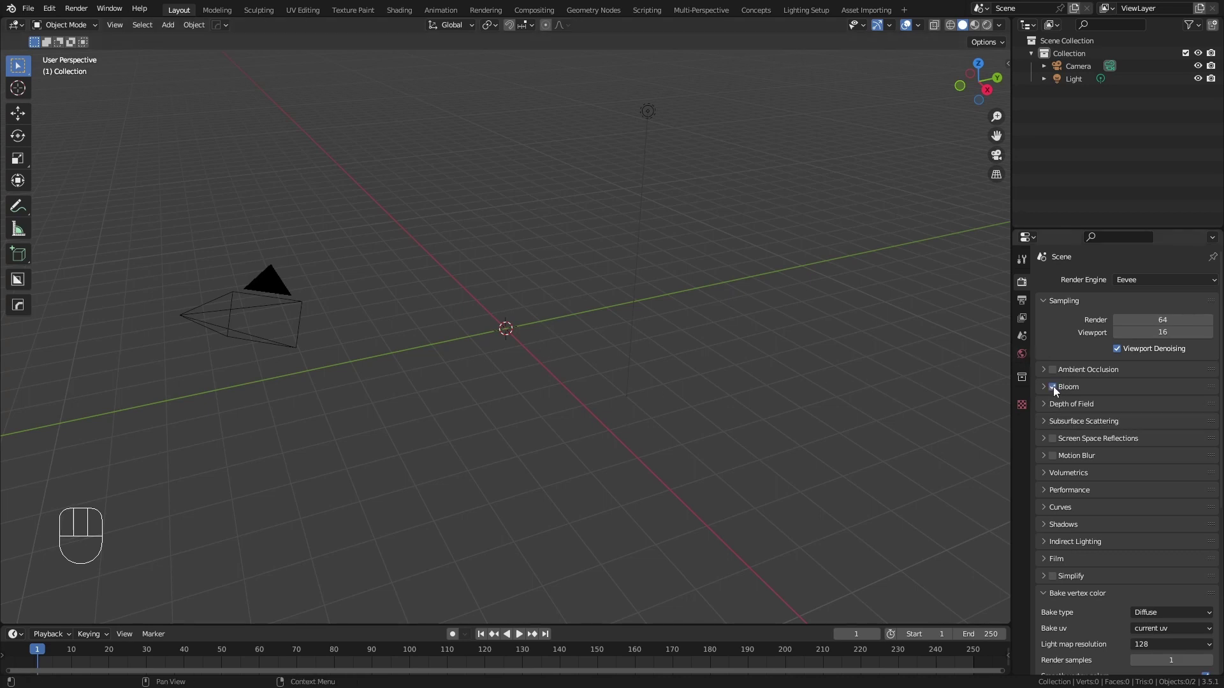
- Set the world background color to pure black
click(1021, 353)
click(1147, 367)
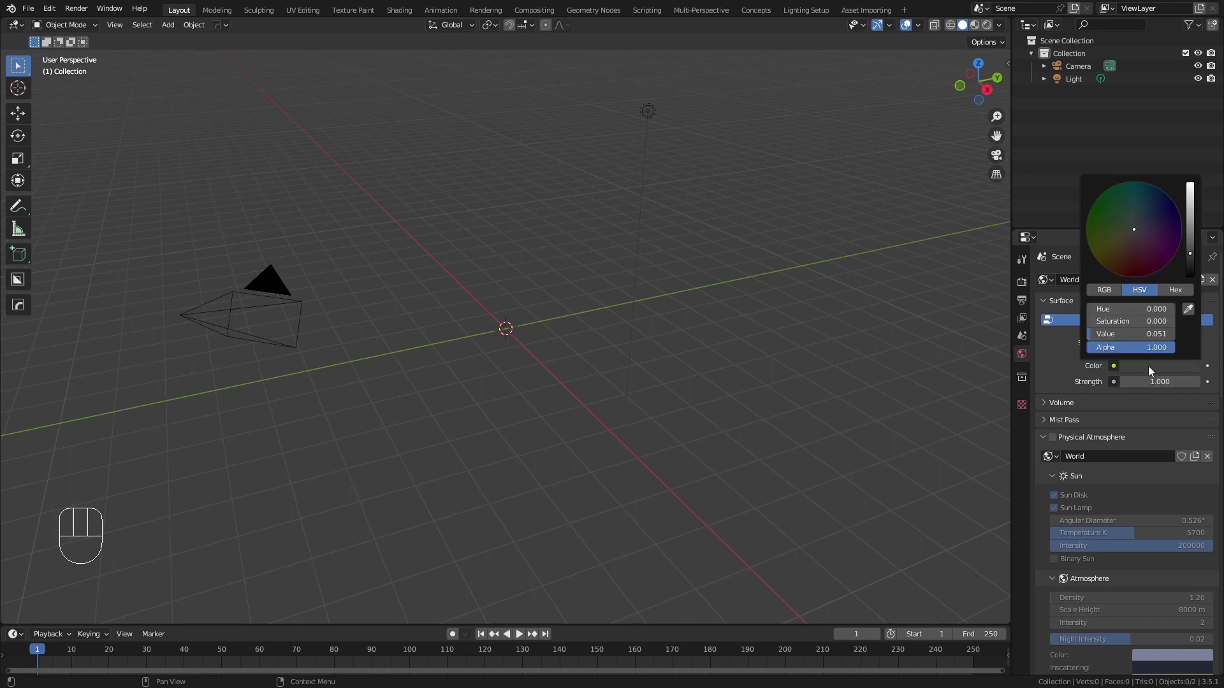
drag(1189, 253, 1189, 276)
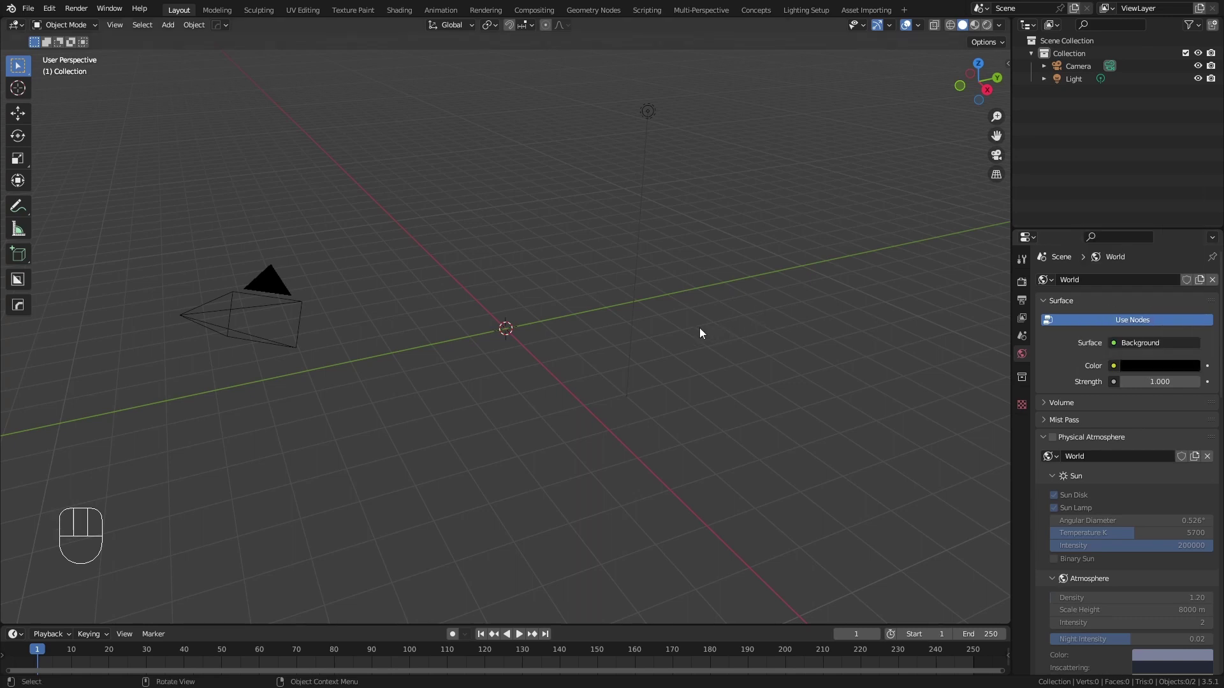
- Preview the black background in rendered shading and return the viewport to solid shading
key(z)
click(693, 243)
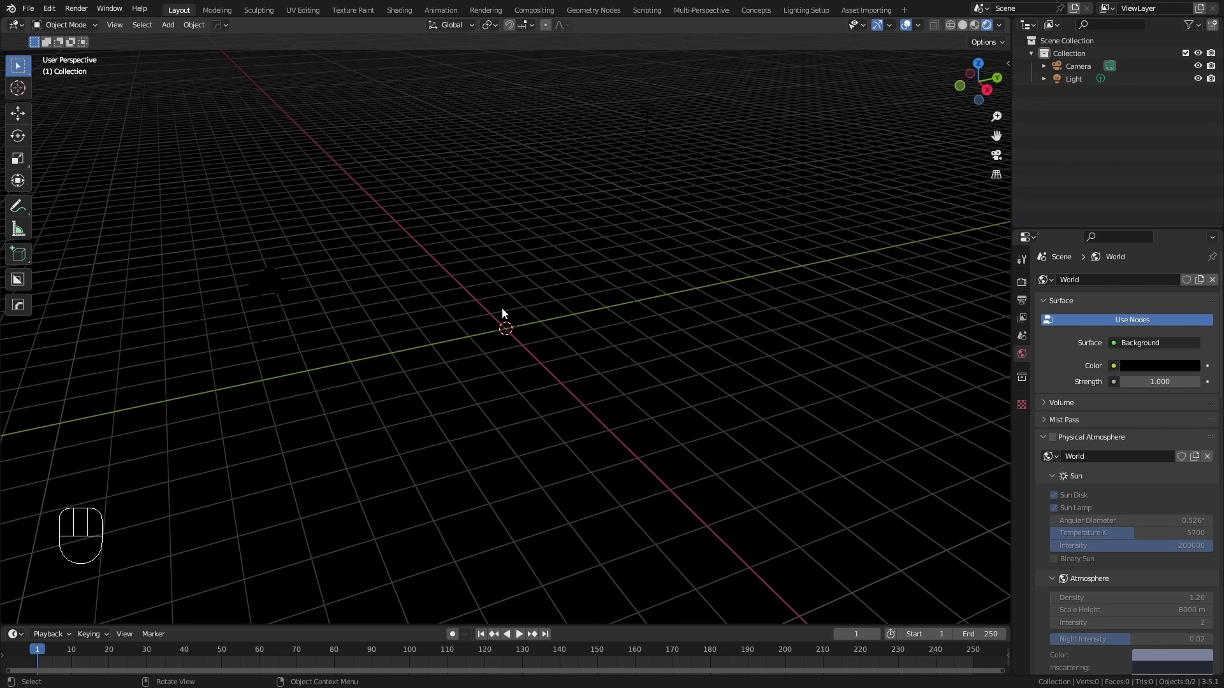
key(z)
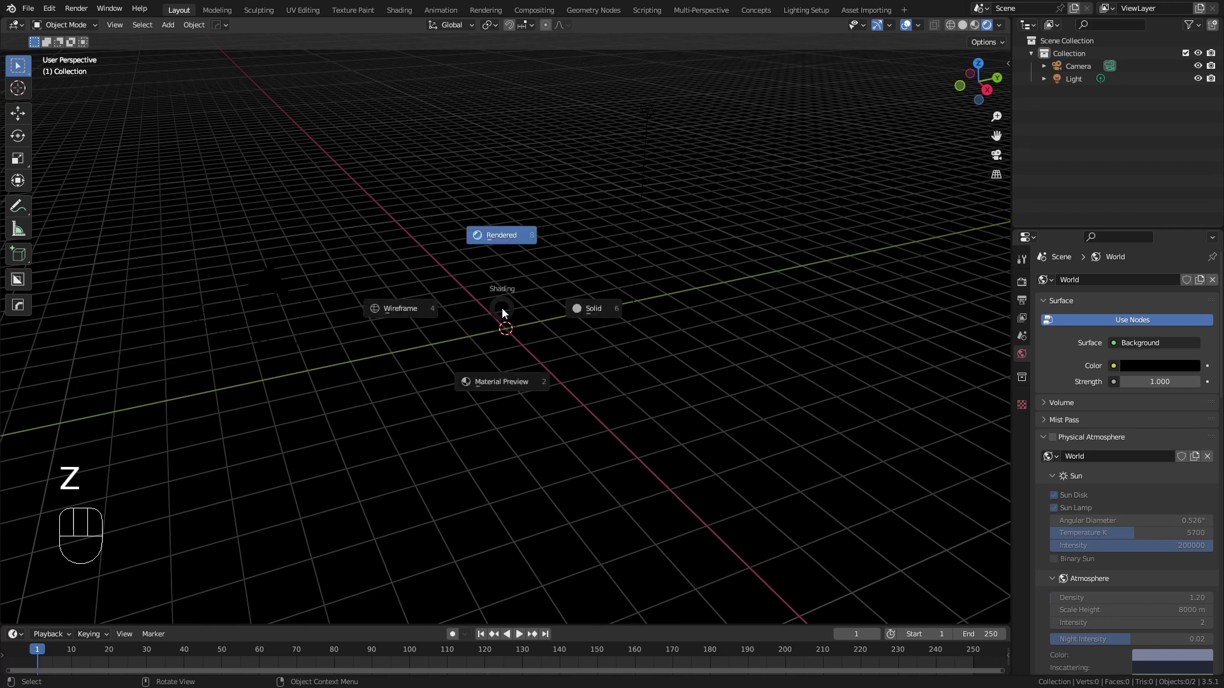
click(587, 309)
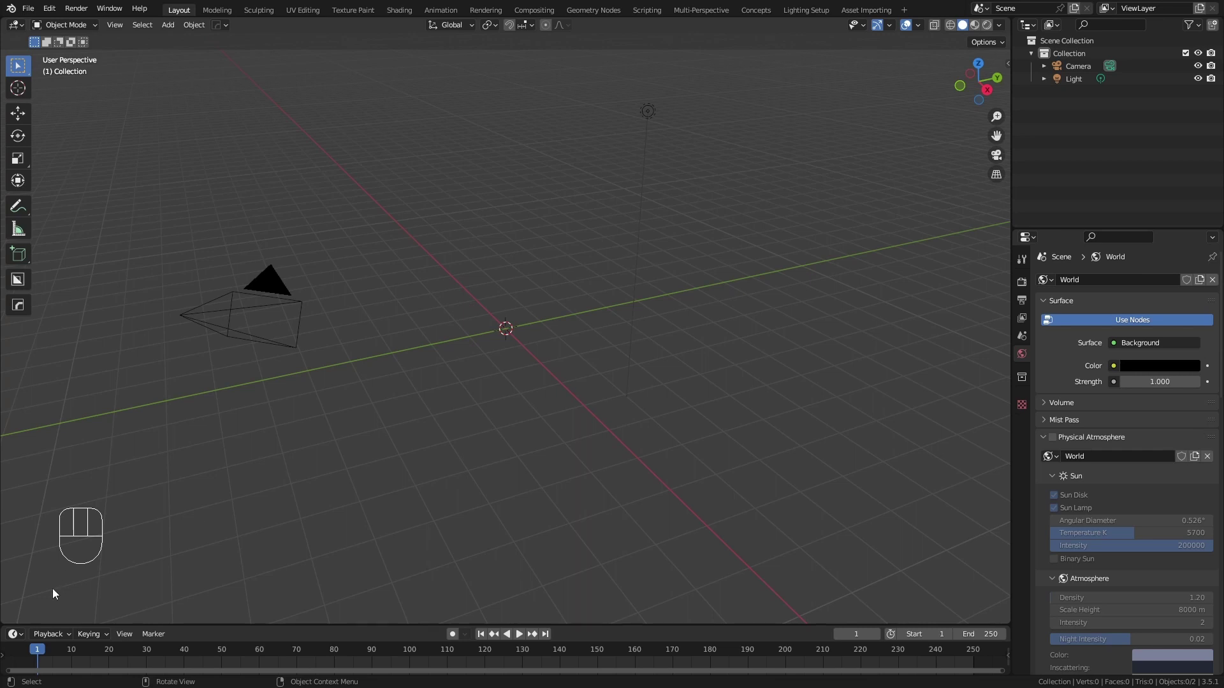
- Split the 3D viewport vertically into two halves and turn one half into an Asset Browser
drag(5, 624, 504, 574)
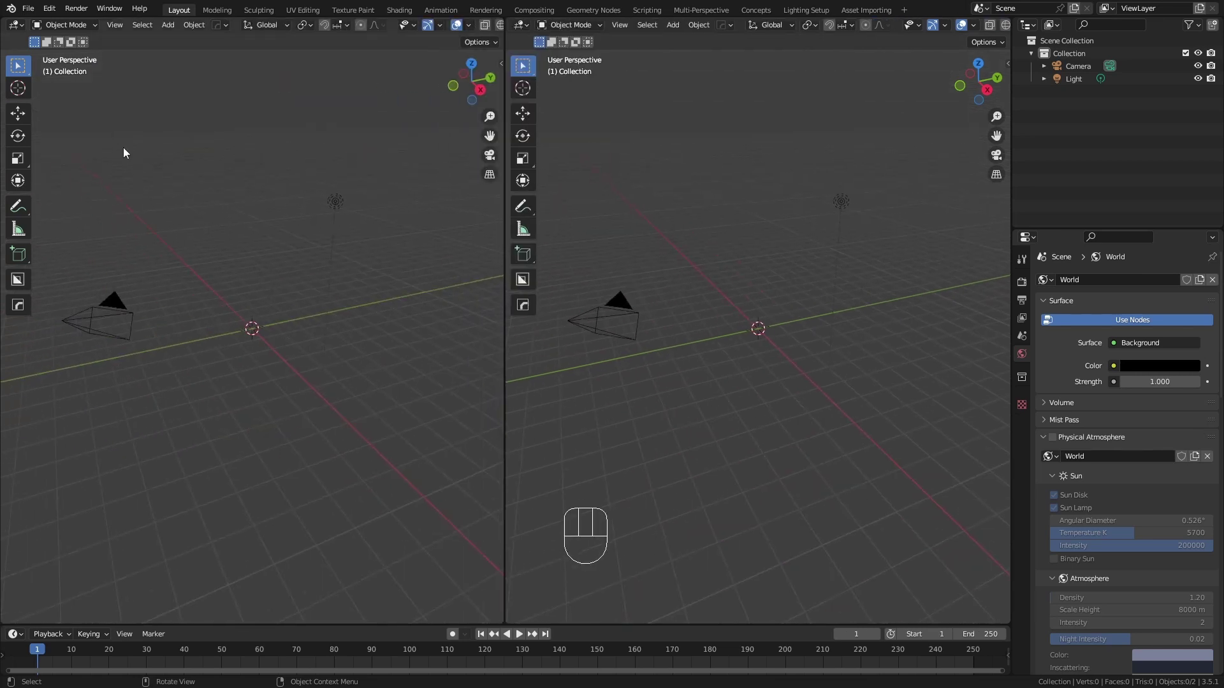
click(15, 29)
click(402, 103)
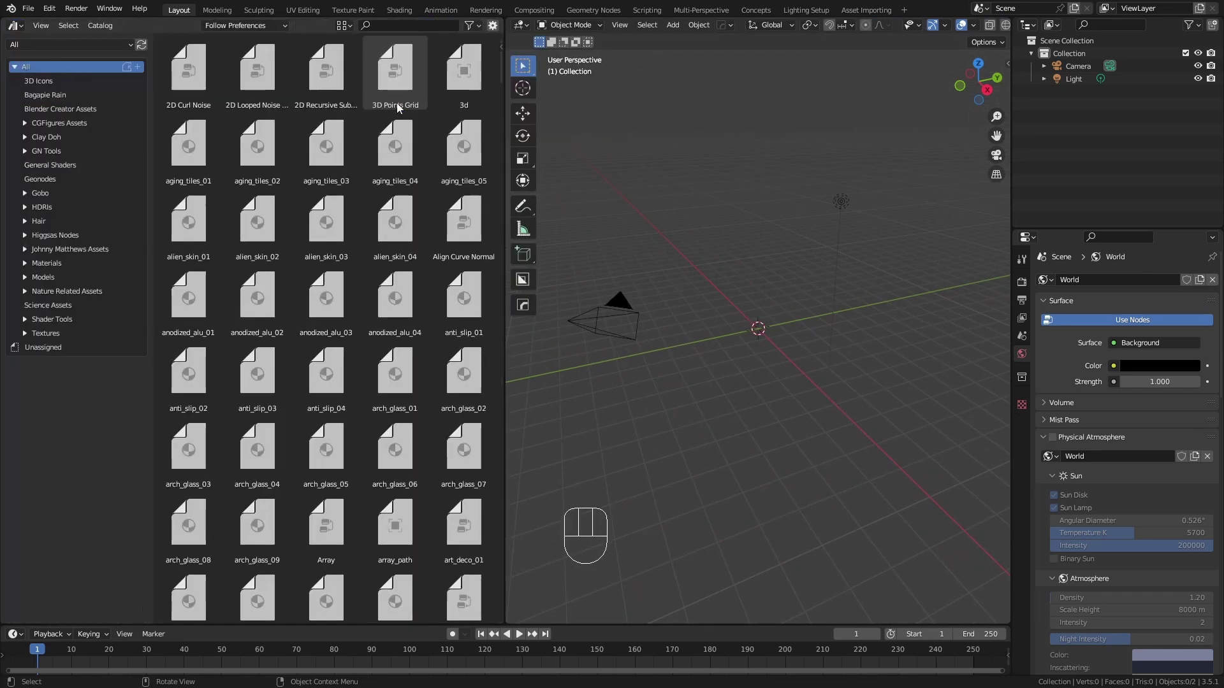
- Add the Single Wavelength asset from the Physics catalog of the CGFigures Assets library to the scene at the world origin
click(86, 43)
click(54, 115)
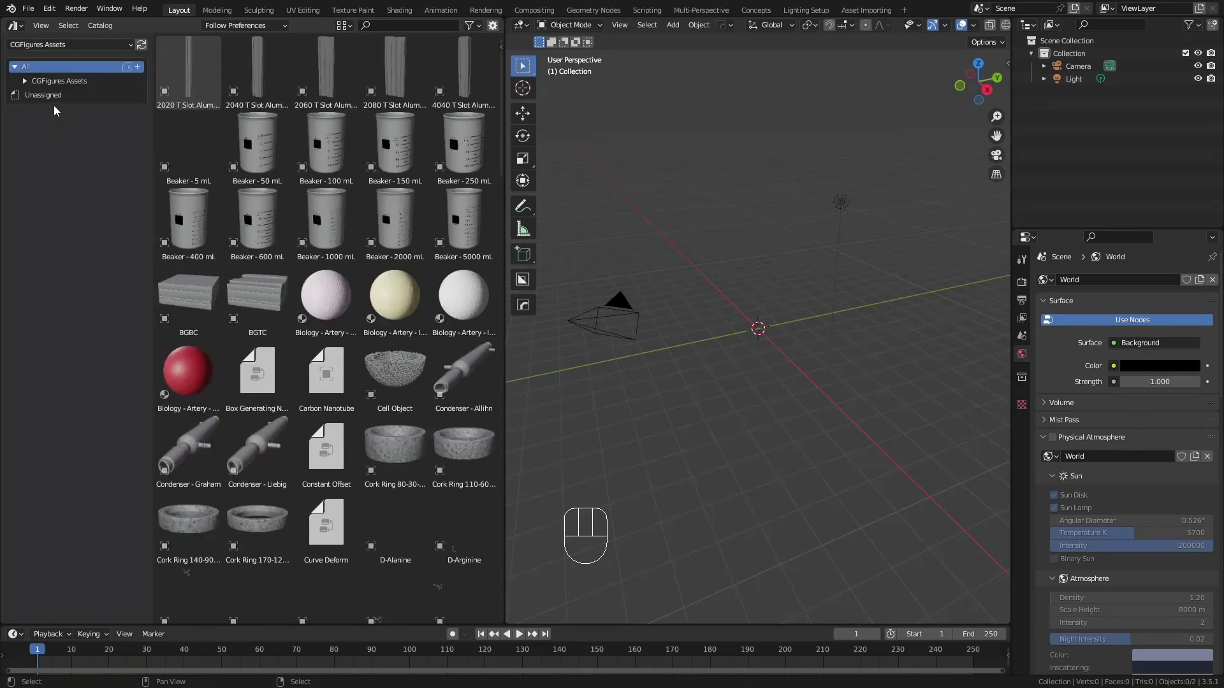
click(25, 81)
click(46, 207)
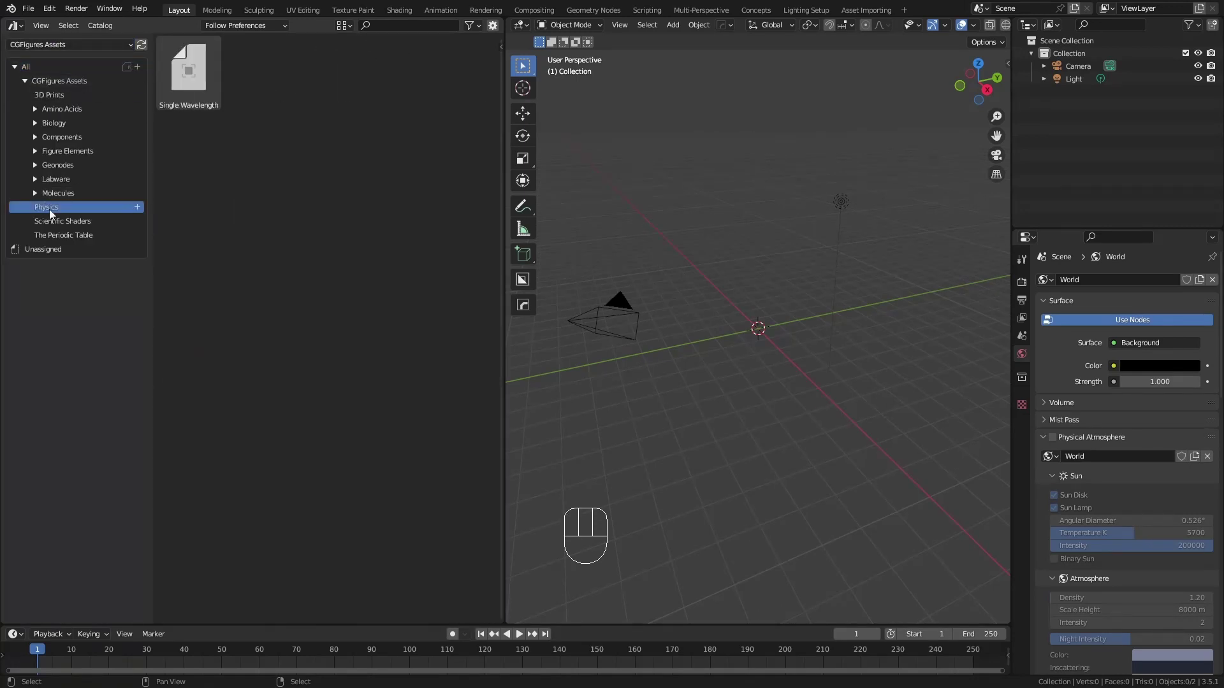
drag(189, 71, 757, 329)
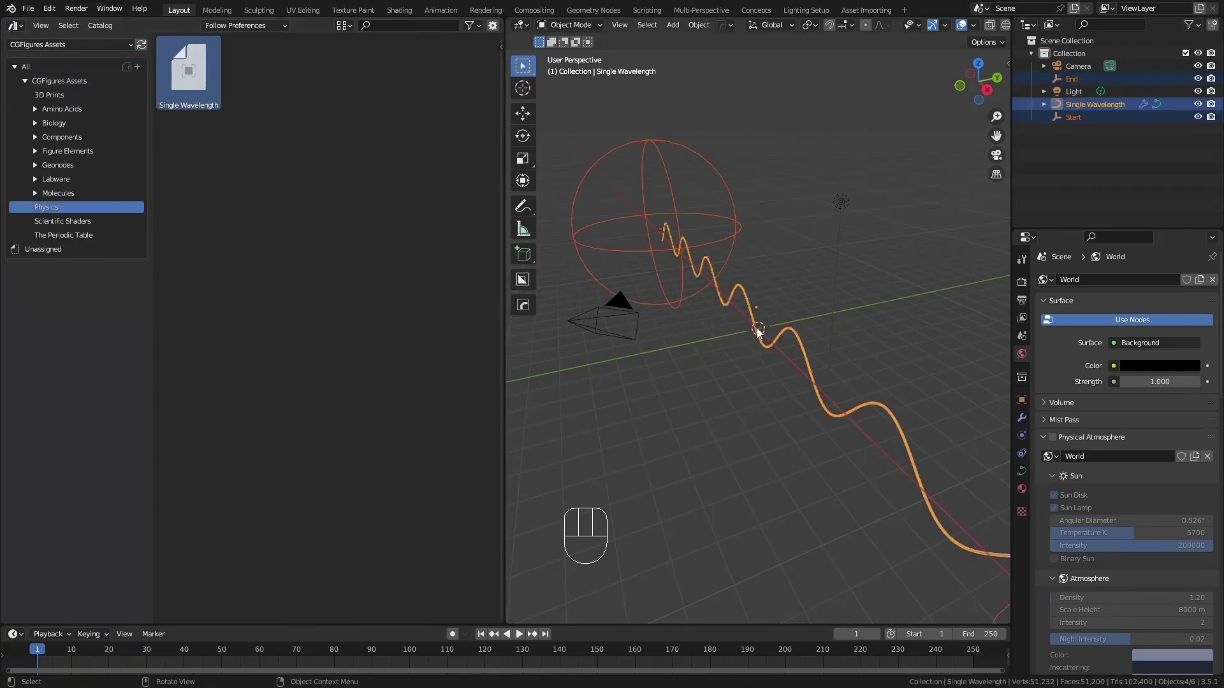
- Deselect everything and close the Asset Browser area so the 3D viewport takes over its space
click(28, 8)
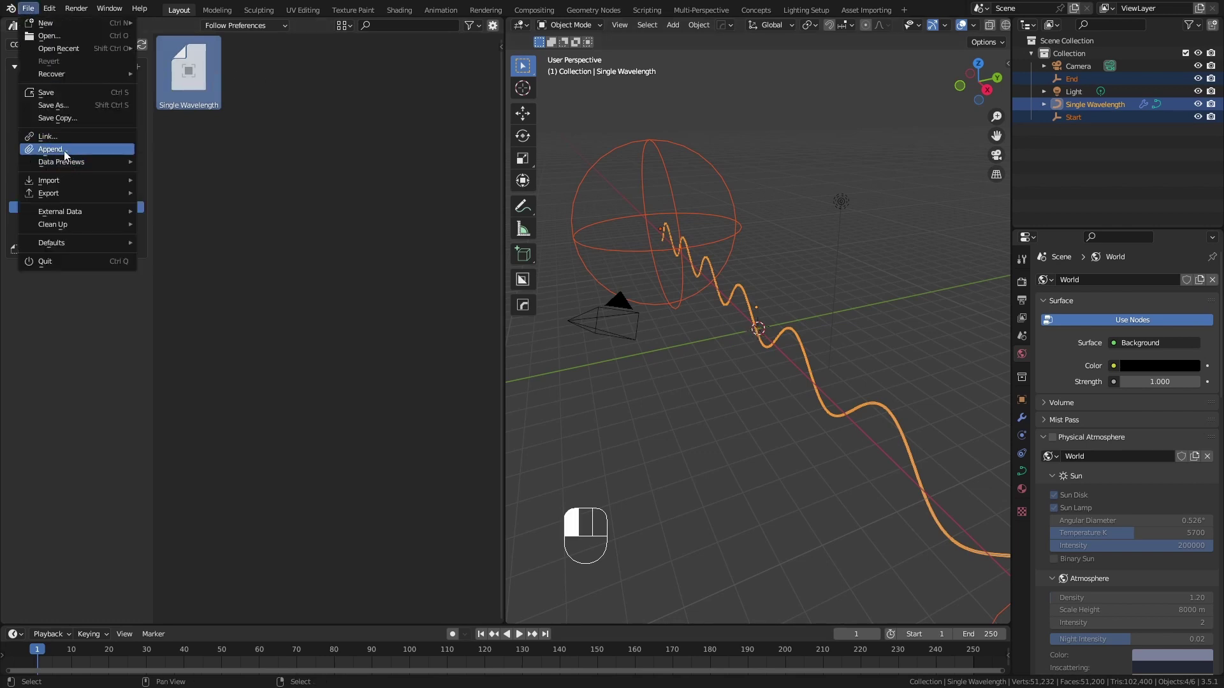
click(648, 394)
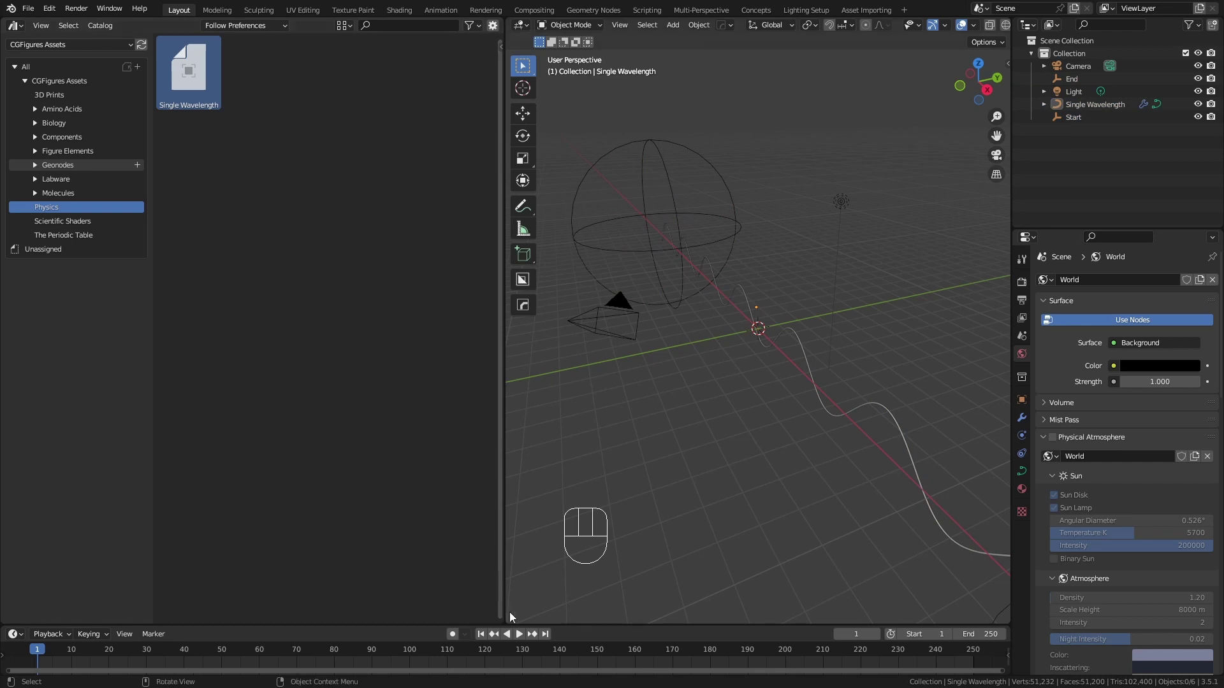
drag(510, 620, 398, 573)
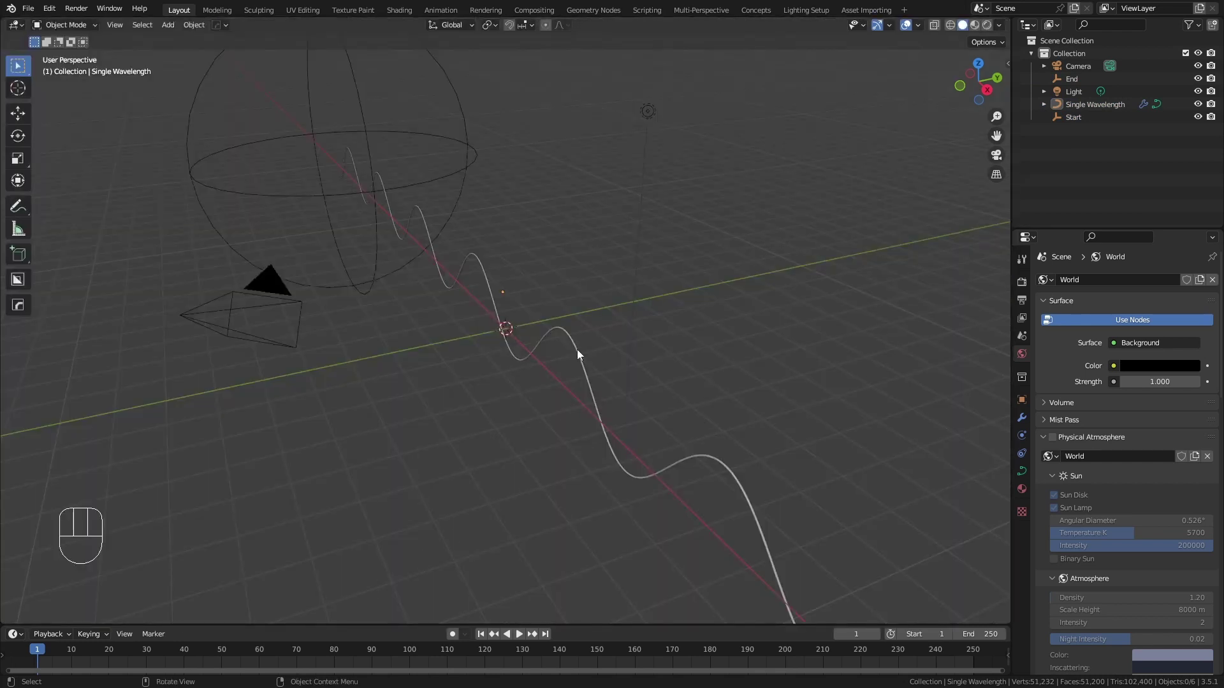
- Move the End, Start and Single Wavelength objects into a new collection named Wavelength
click(1070, 80)
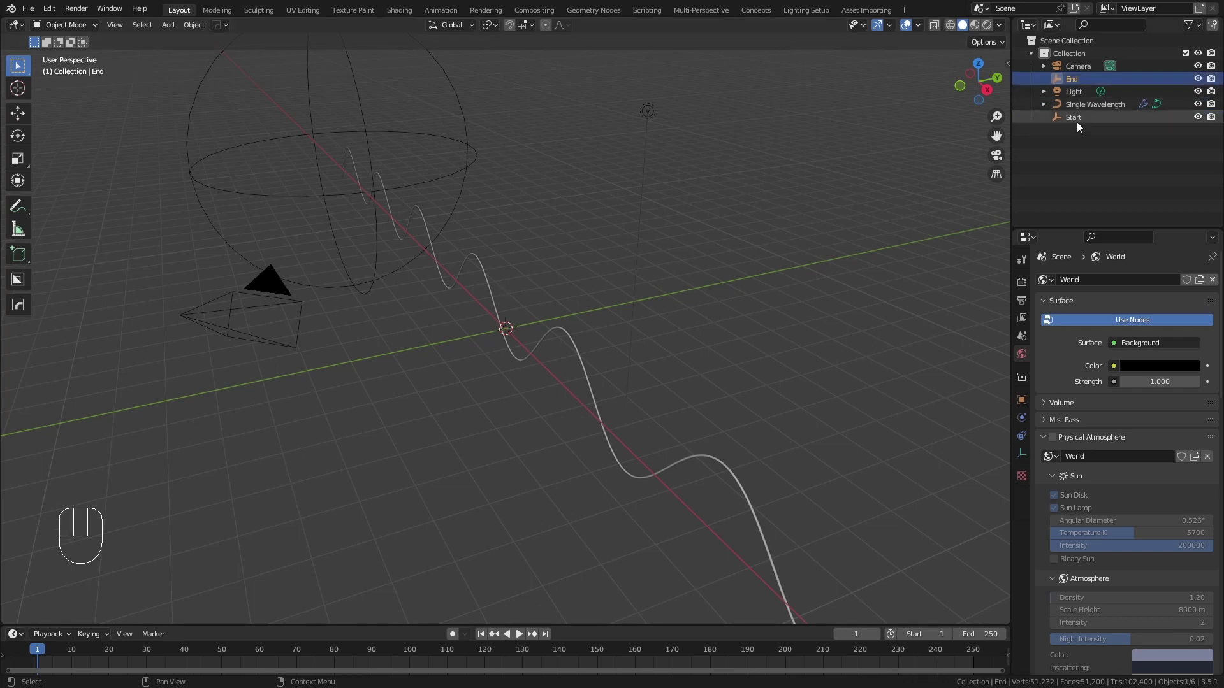
ctrl+click(1078, 121)
ctrl+click(1077, 106)
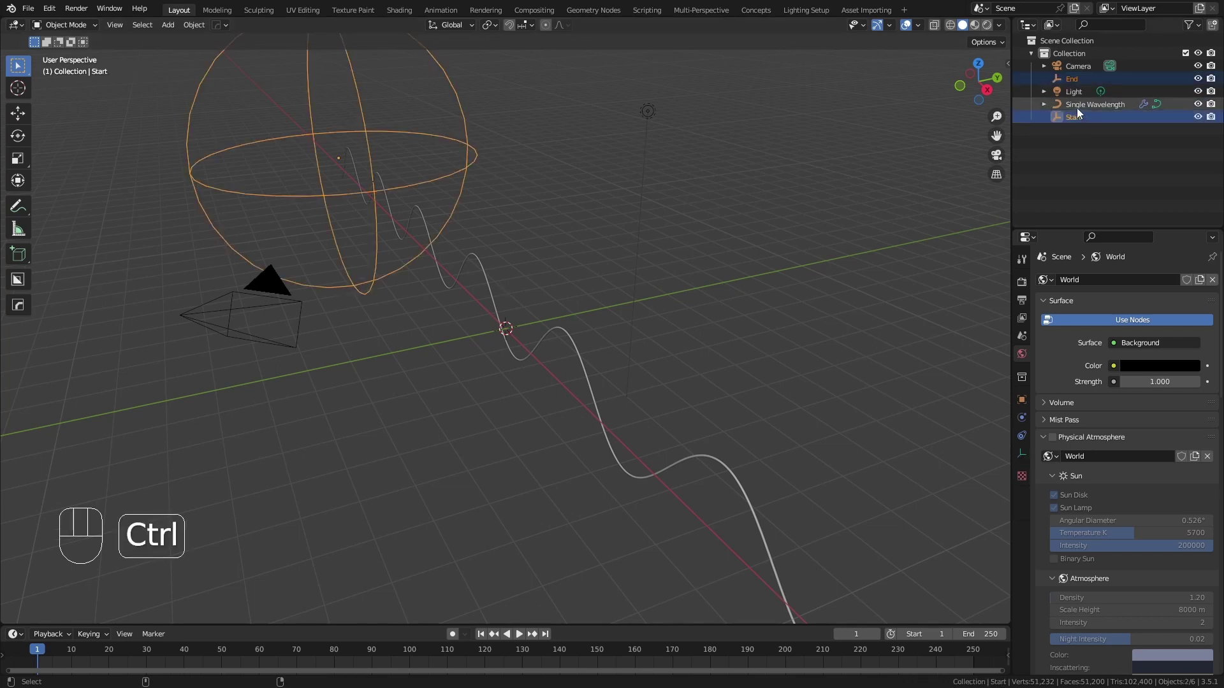
key(m)
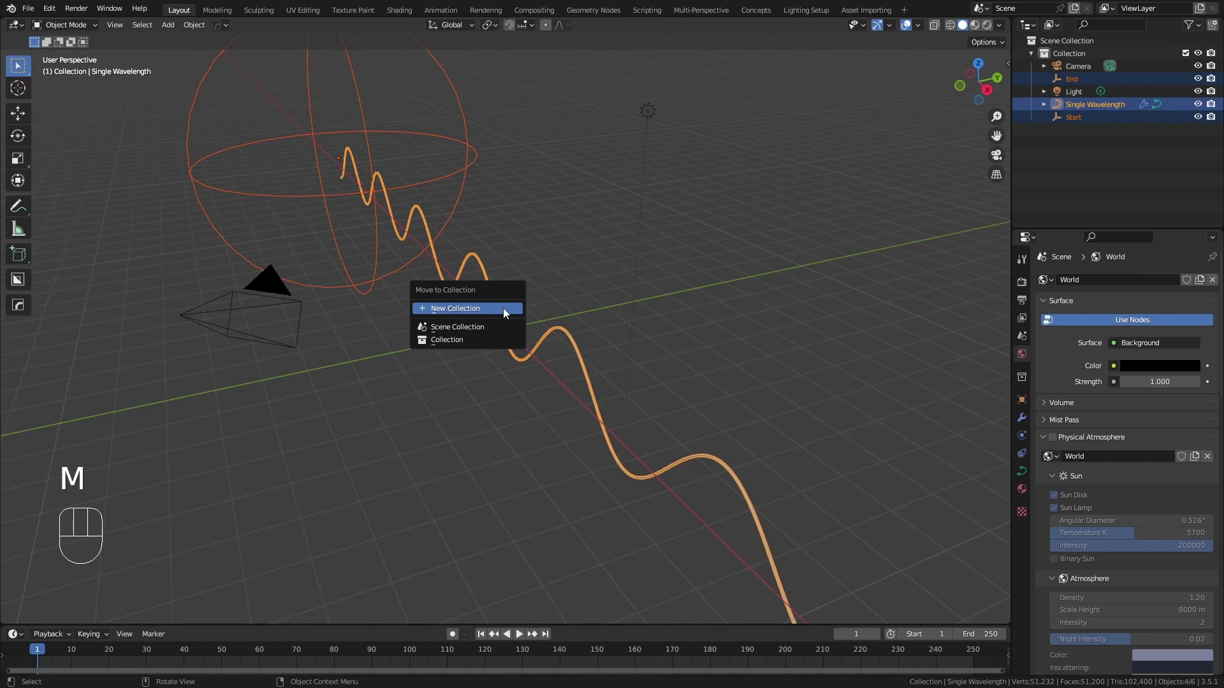
click(503, 308)
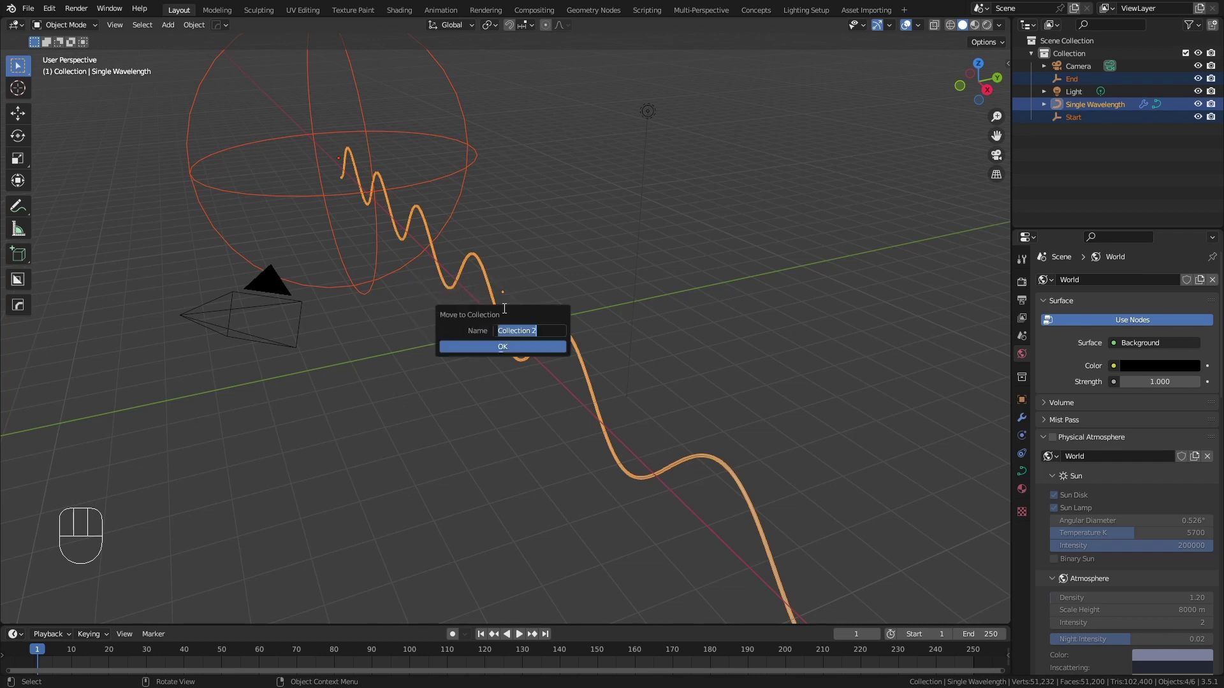
text(Wavelength)
key(Return)
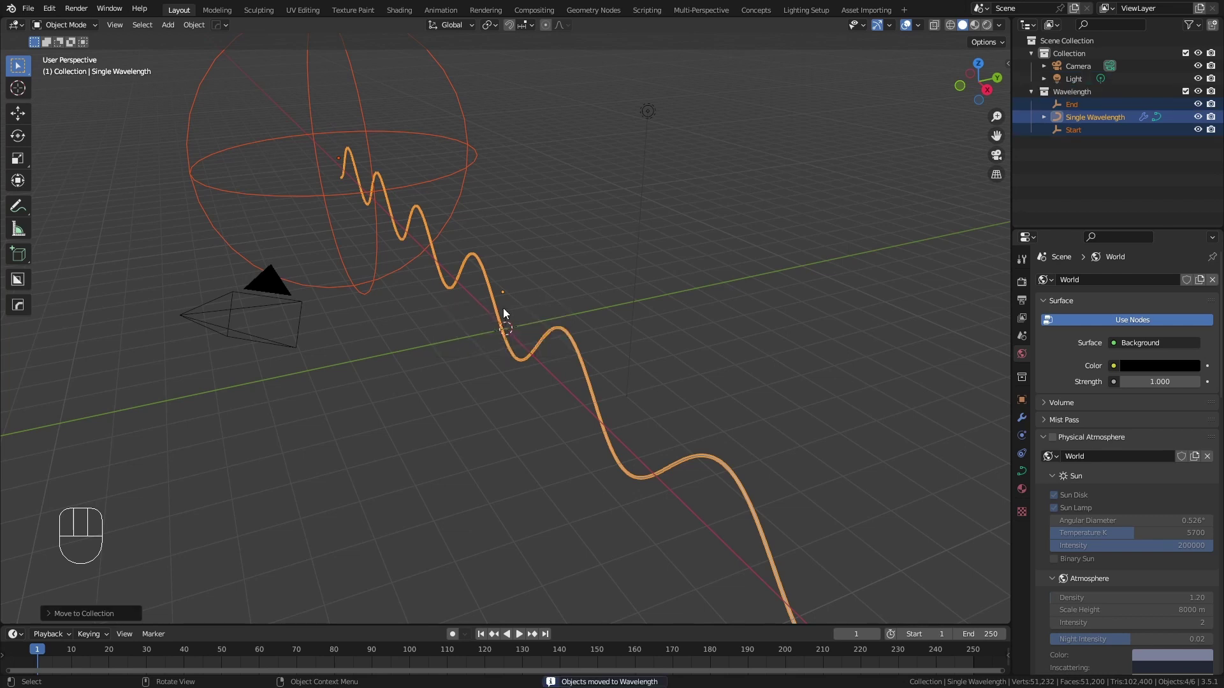
- Deselect everything and switch the viewport to rendered shading
click(495, 372)
key(z)
click(522, 303)
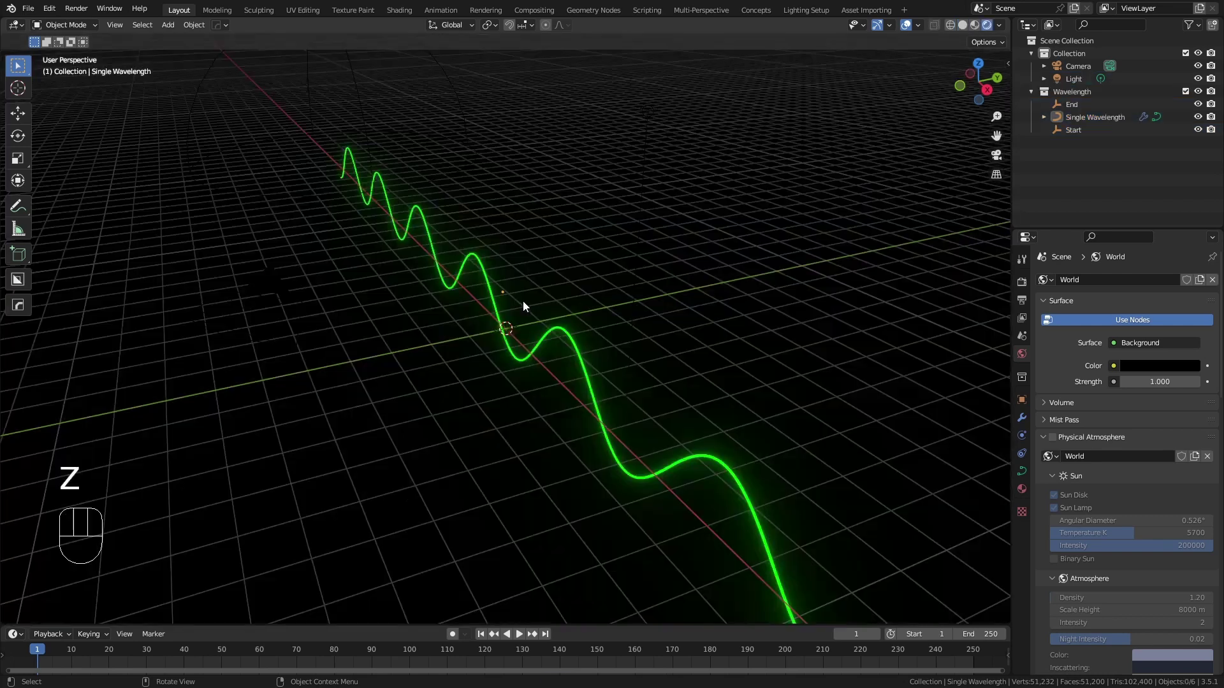
- Try moving the Start empty freely up and away from the End empty, and inspect the wave from several angles
mouse_move(507, 289)
middle_down()
mouse_move(633, 281)
mouse_move(552, 270)
middle_up()
click(303, 295)
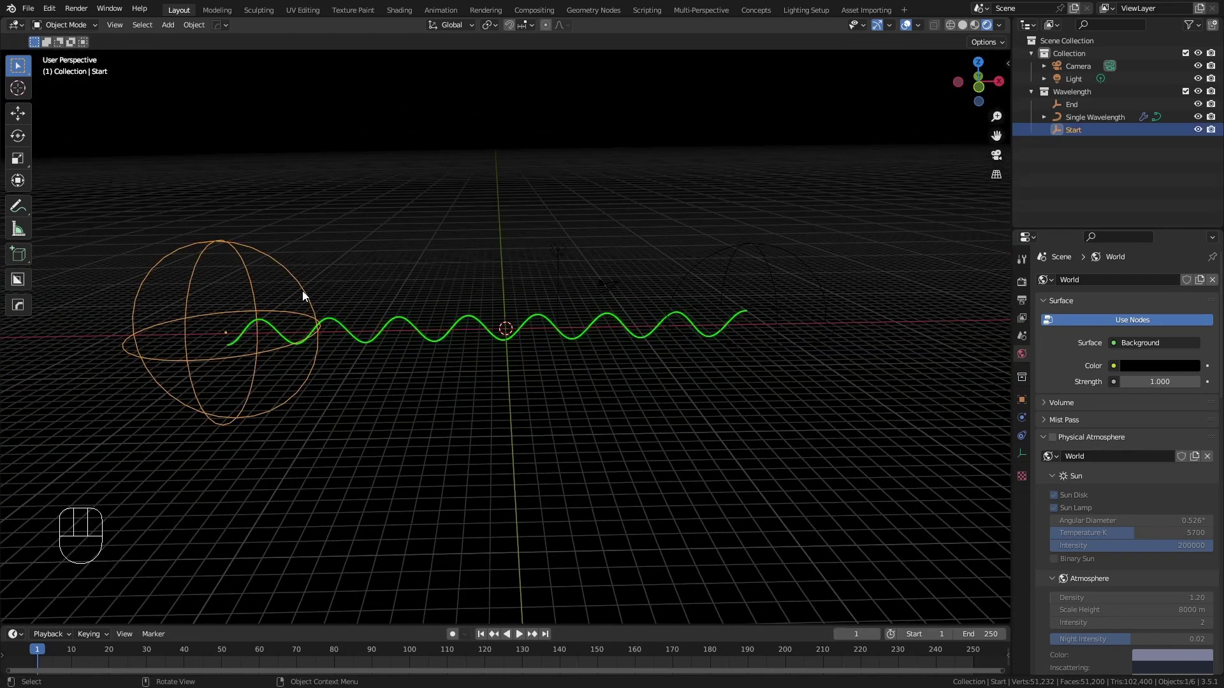
key(g)
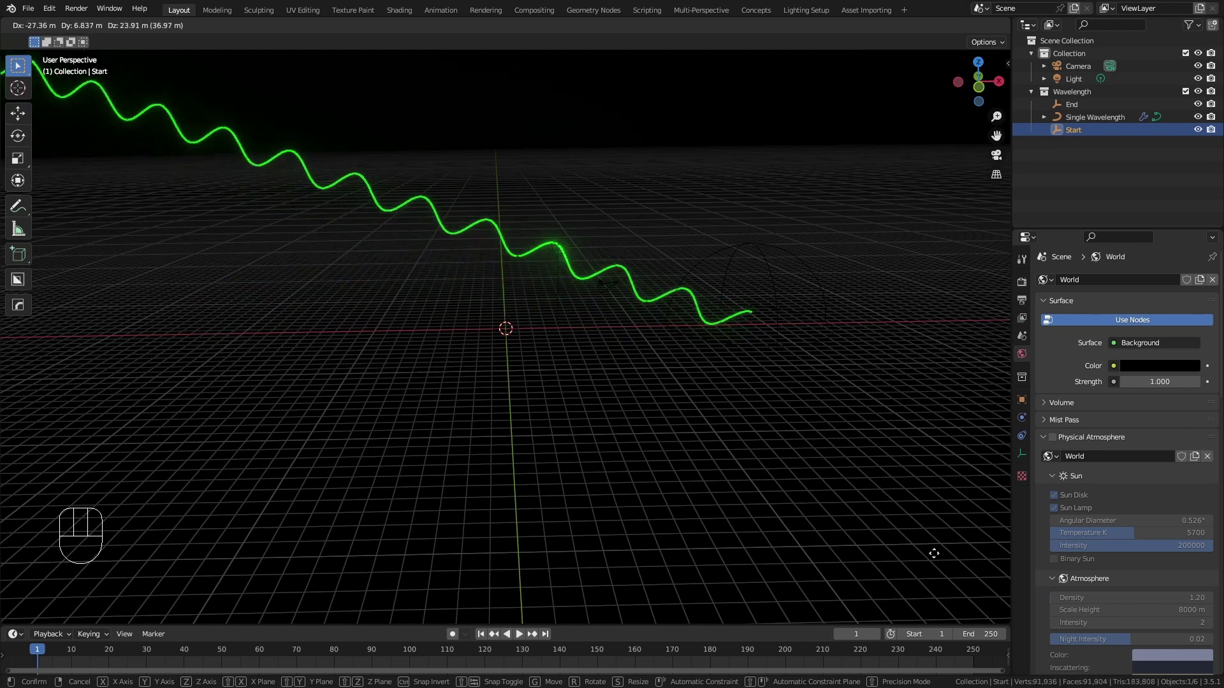
click(105, 224)
middle_drag(338, 262, 241, 132)
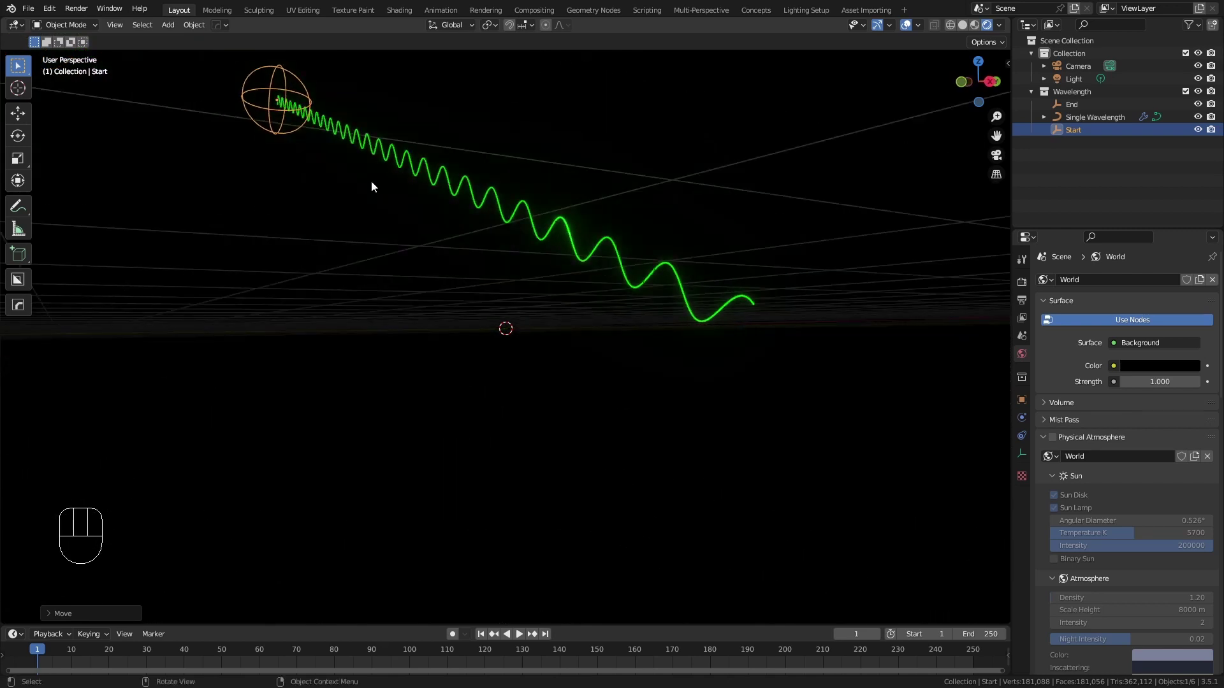
middle_drag(372, 186, 453, 248)
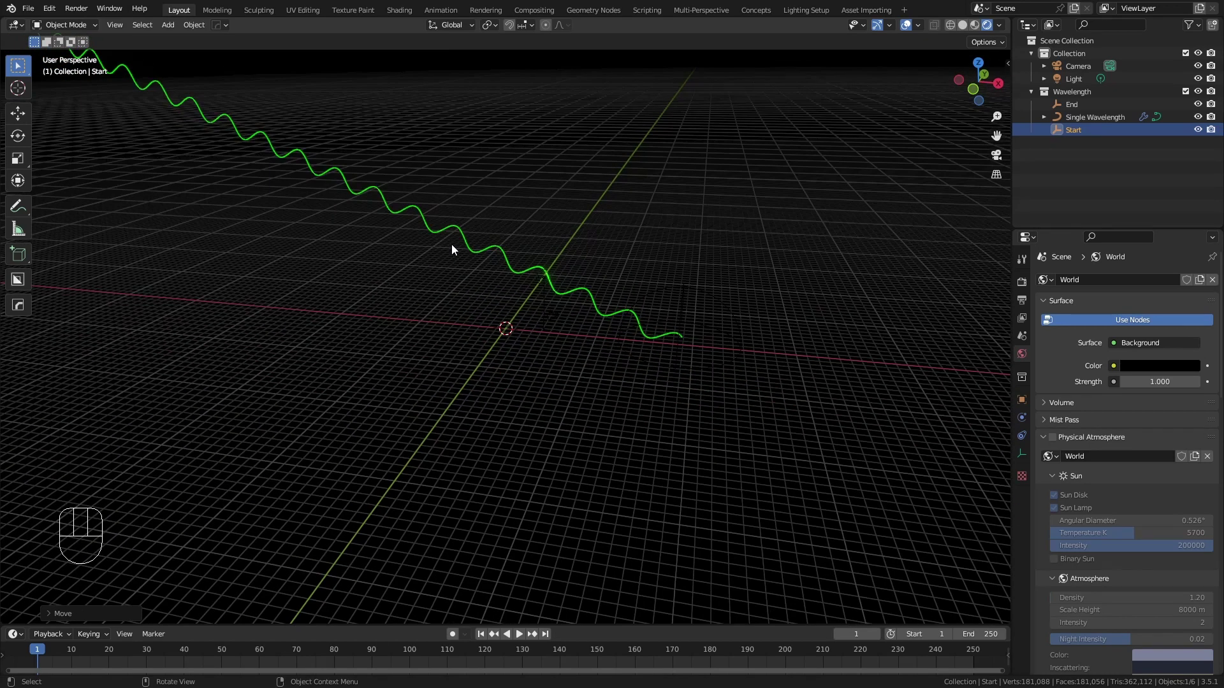
- Clear the location of the End and Start empties so both sit at the world origin
click(694, 335)
click(707, 361)
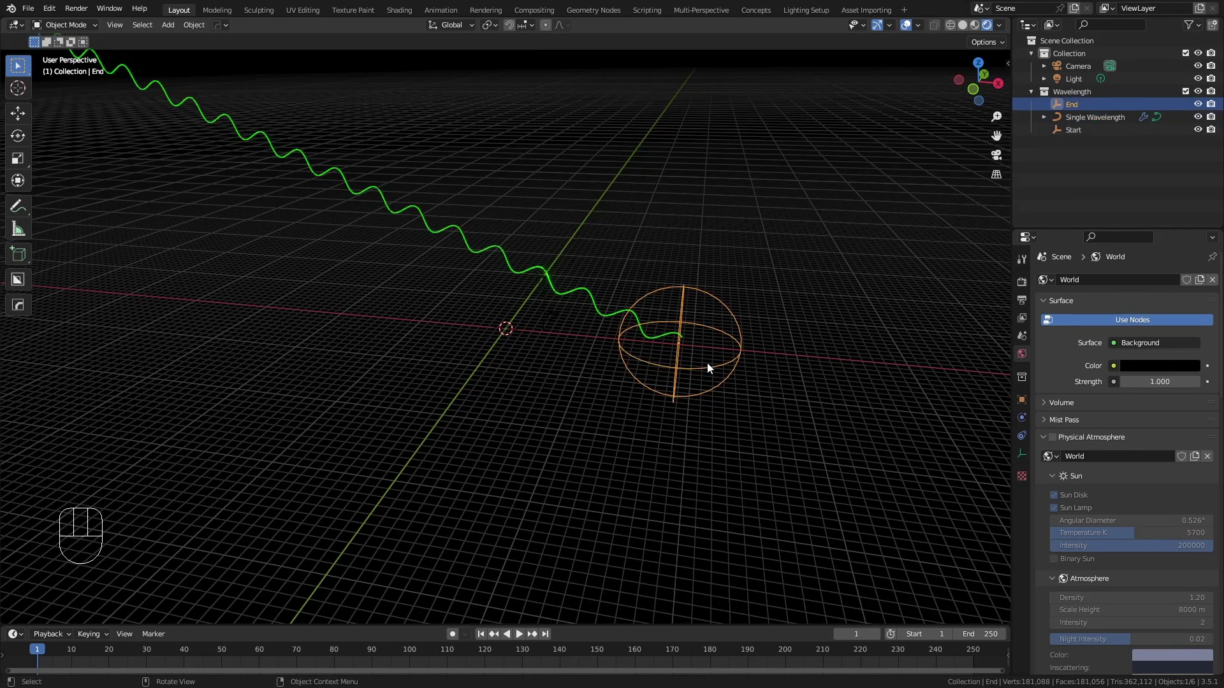
key(g)
right_click(785, 334)
key(alt+g)
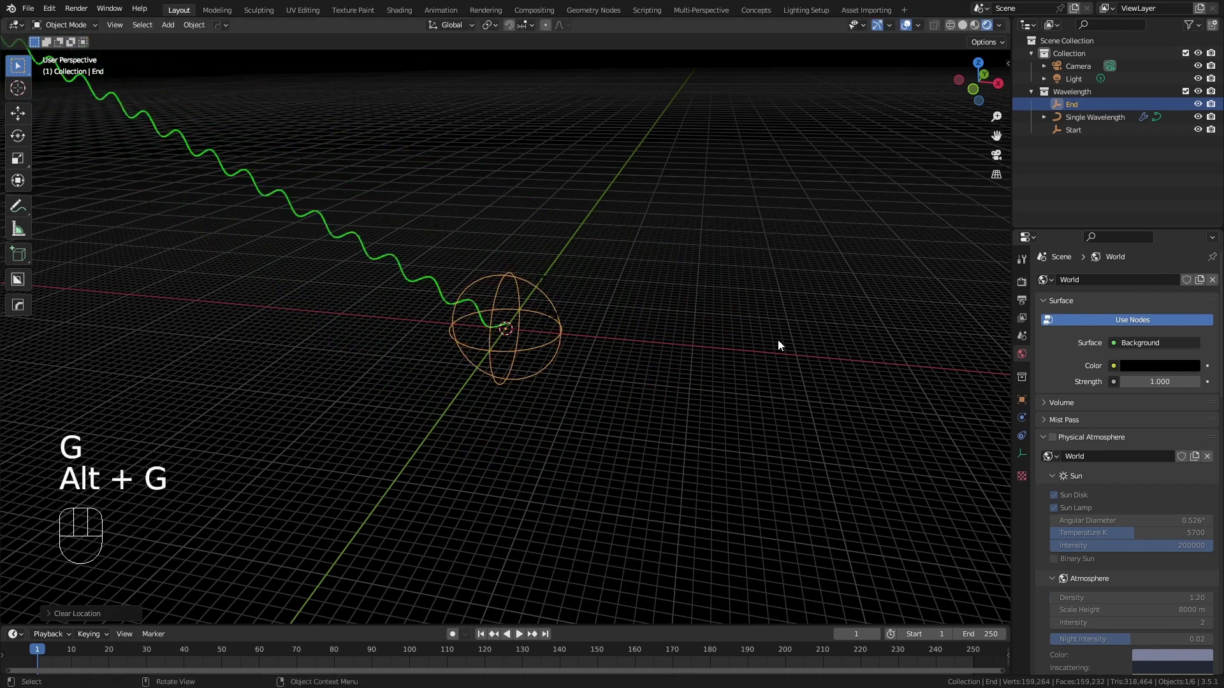
click(1076, 131)
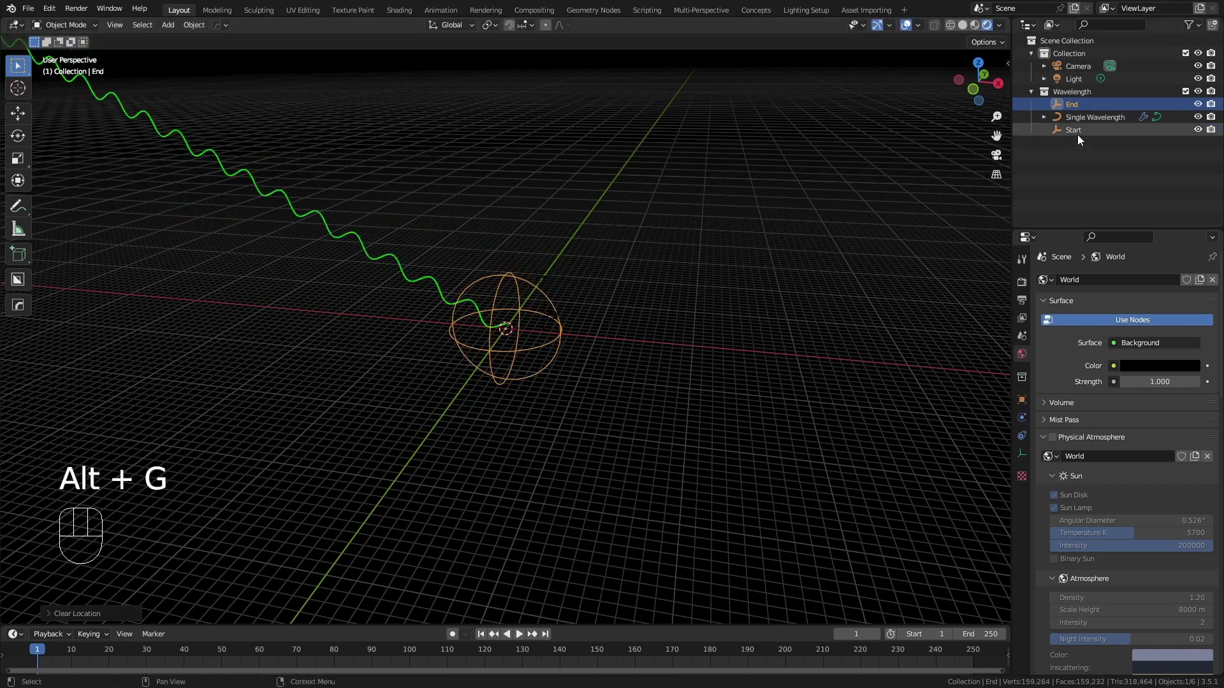
key(alt+g)
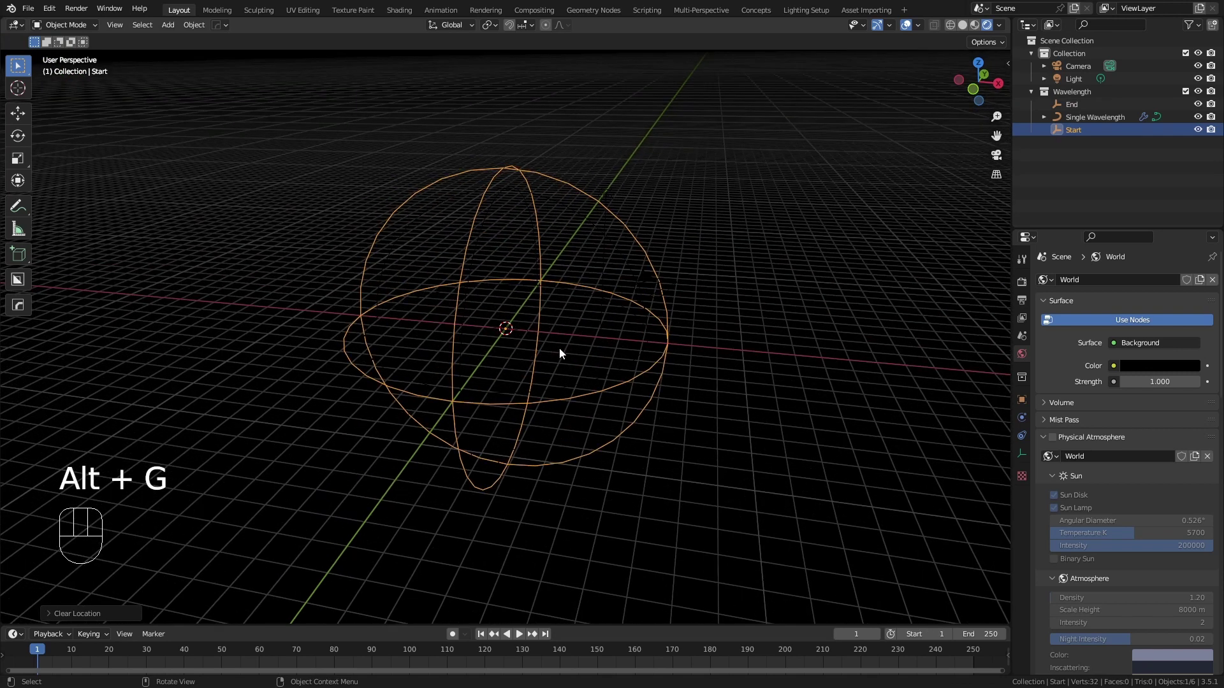
- Move the Start empty about 17 m from the origin along negative X and deselect it
key(g)
key(x)
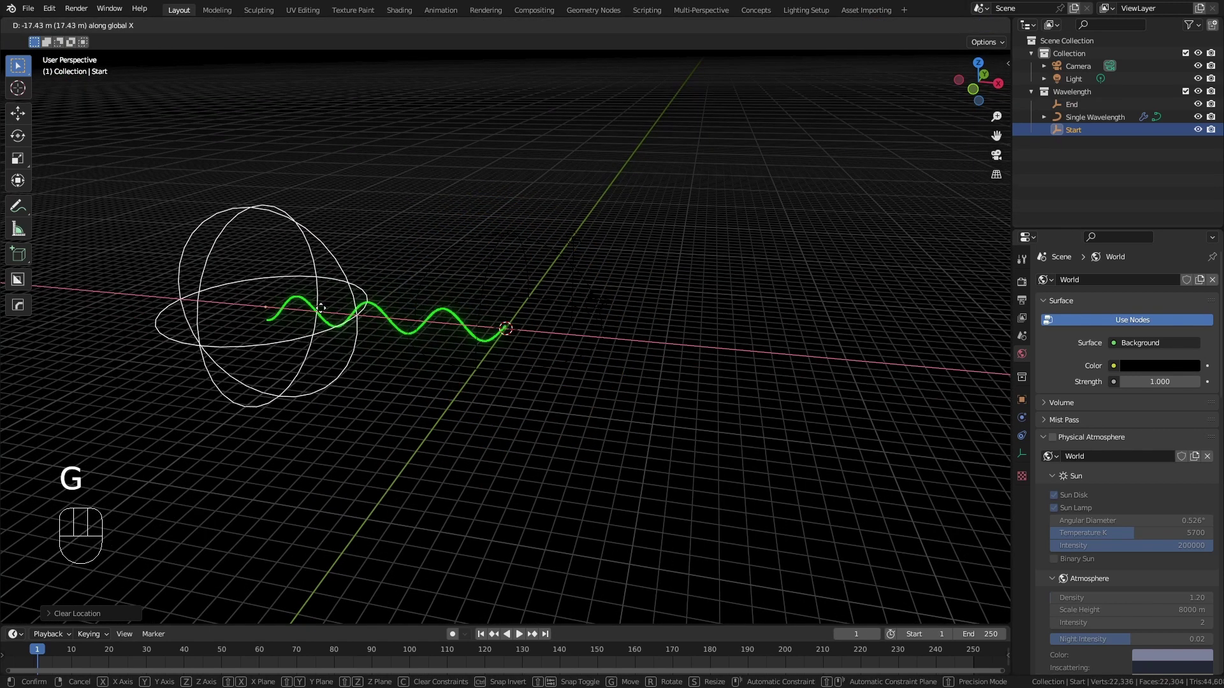
click(320, 308)
click(537, 357)
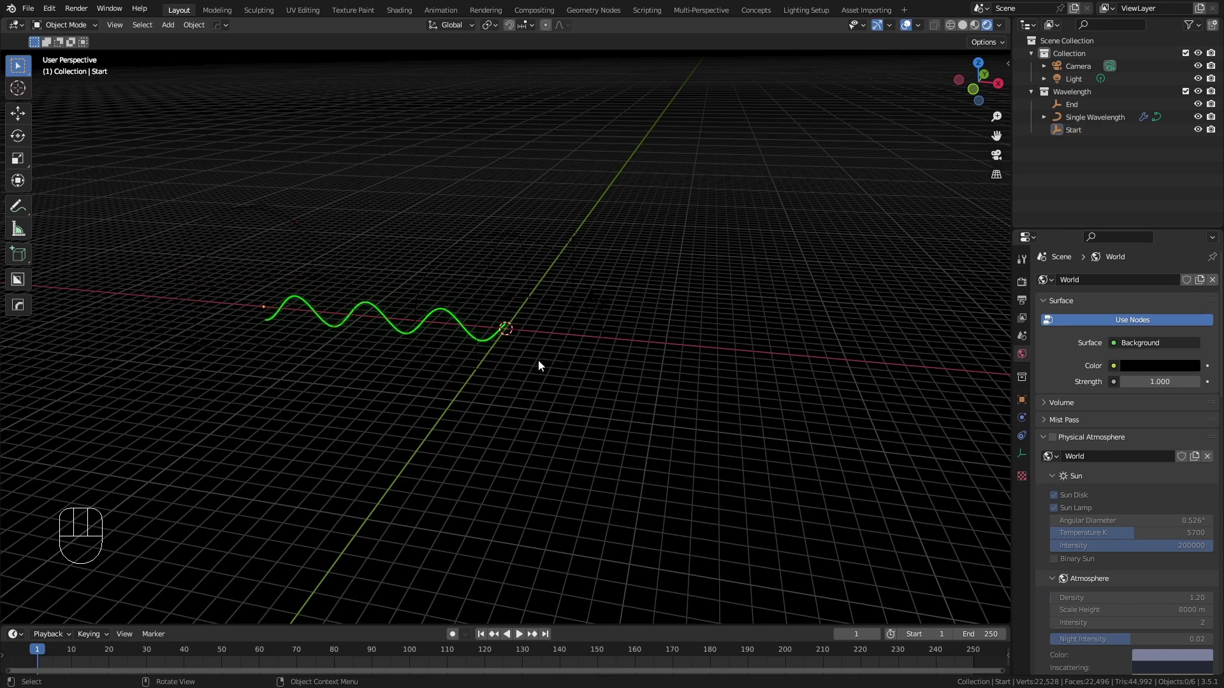
- Move the End empty about 14 m from the origin along positive X and view the wave from the front
click(522, 364)
key(g)
key(x)
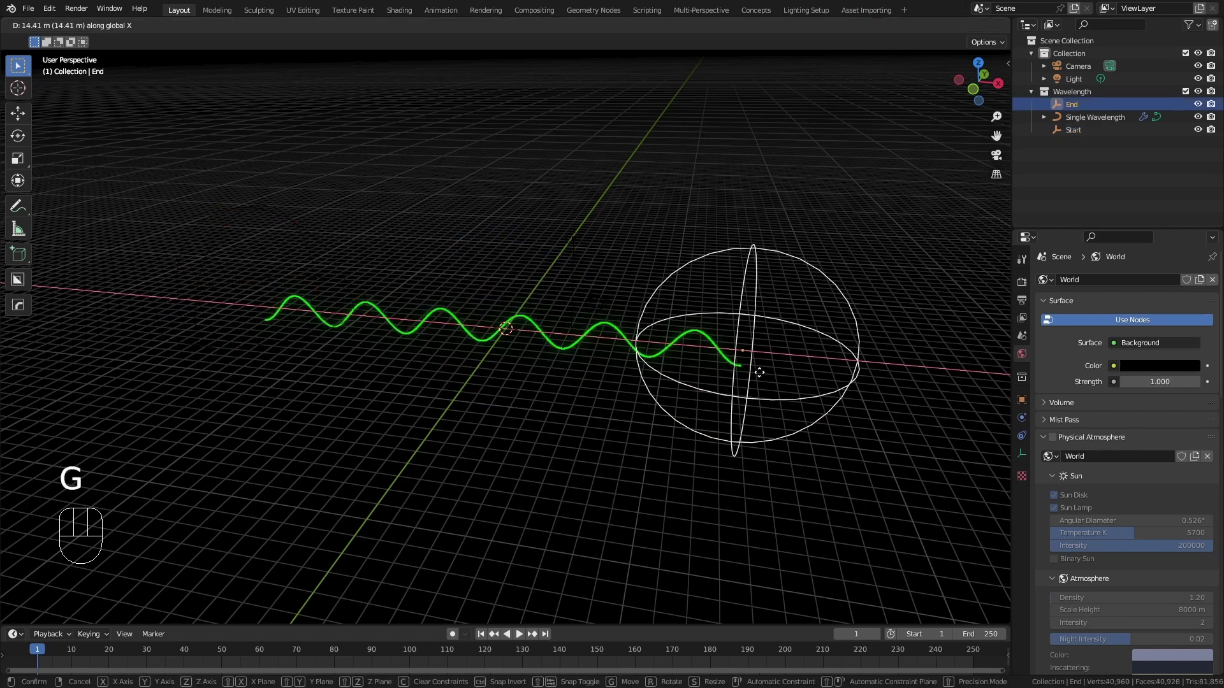
click(759, 373)
key(KP_1)
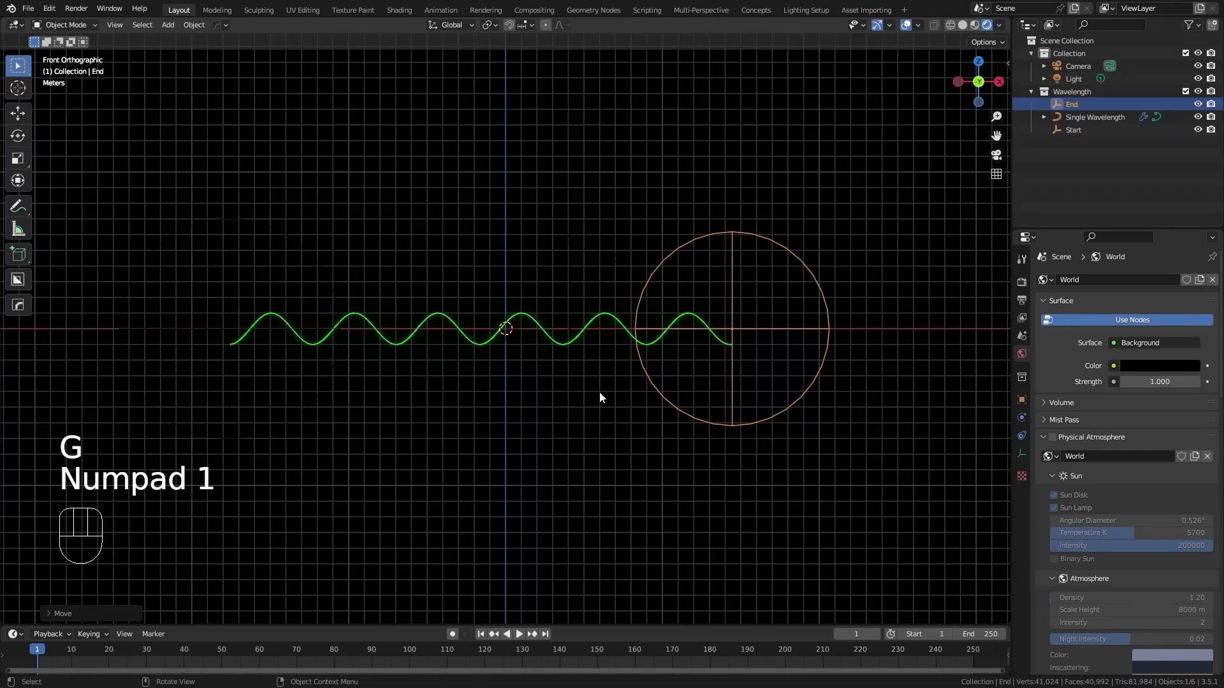
scroll(596, 389, up, 6)
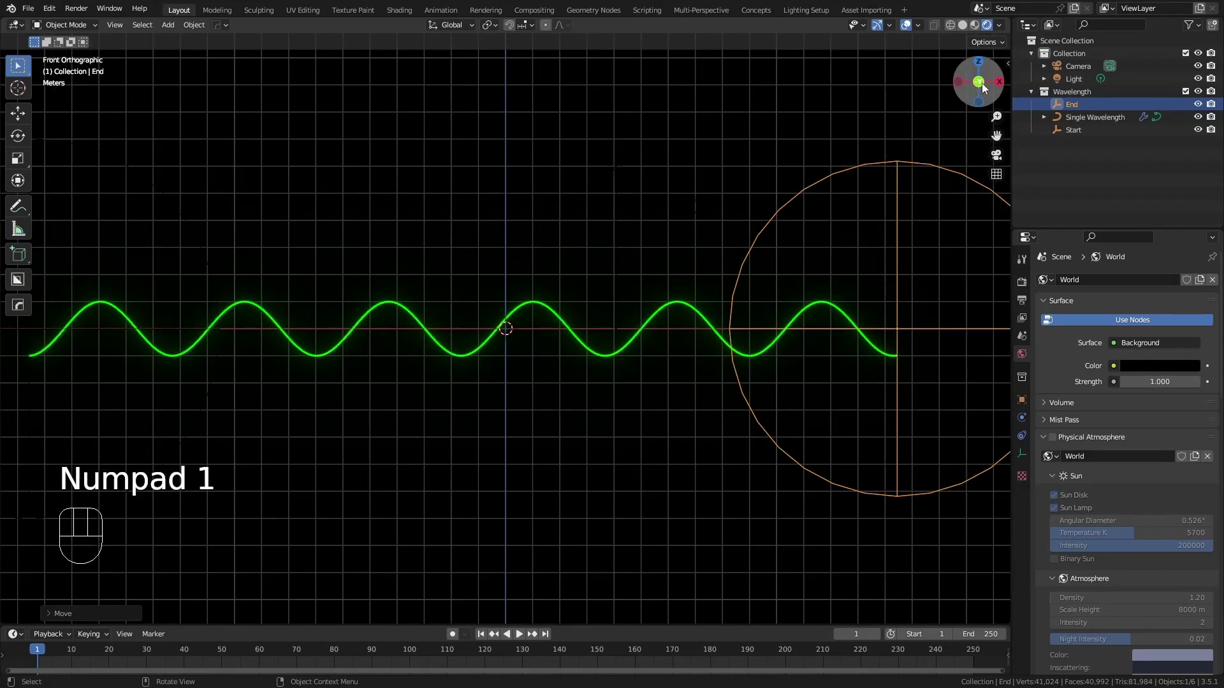
- Move the End empty about 4.7 m further along positive X
scroll(560, 290, down, 1)
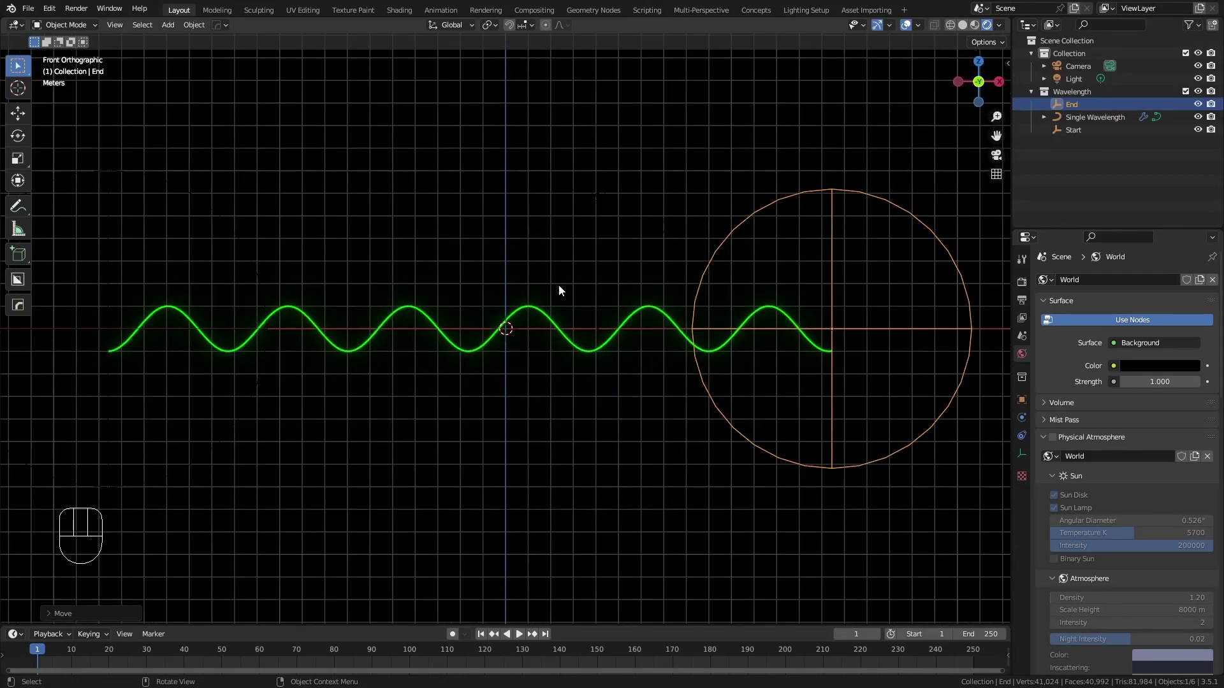
key(g)
key(x)
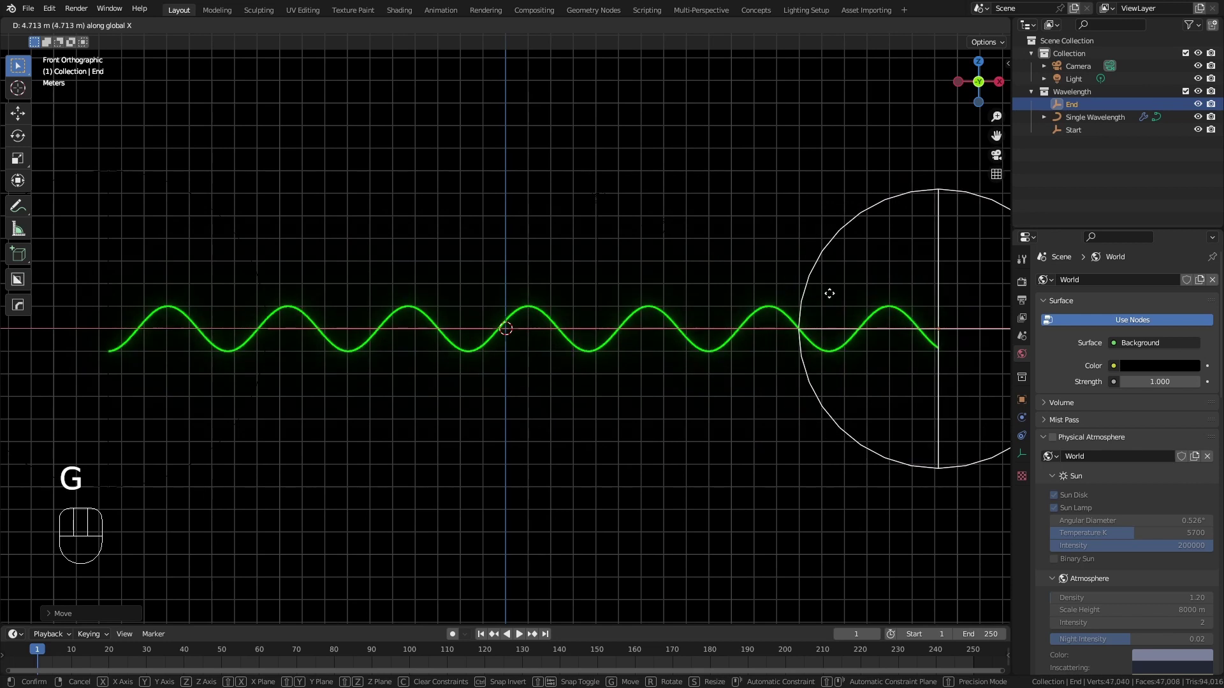
click(830, 293)
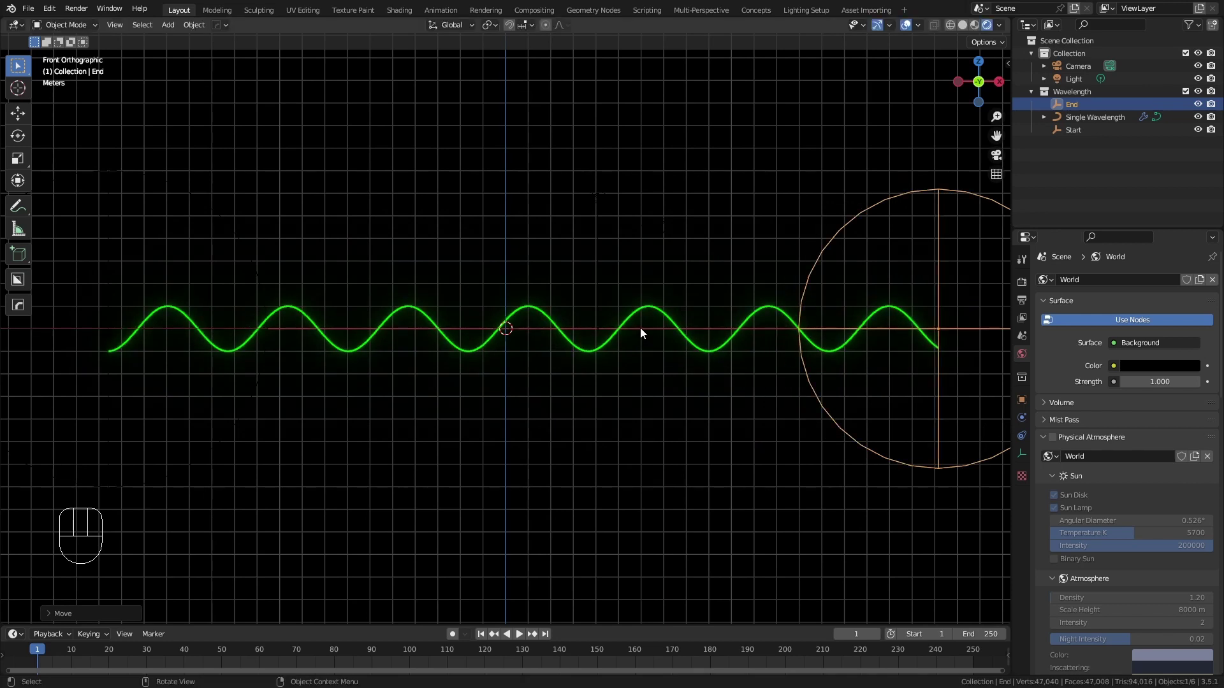
- Open the geometry nodes modifier settings of the Single Wavelength object and deselect the wave
click(622, 328)
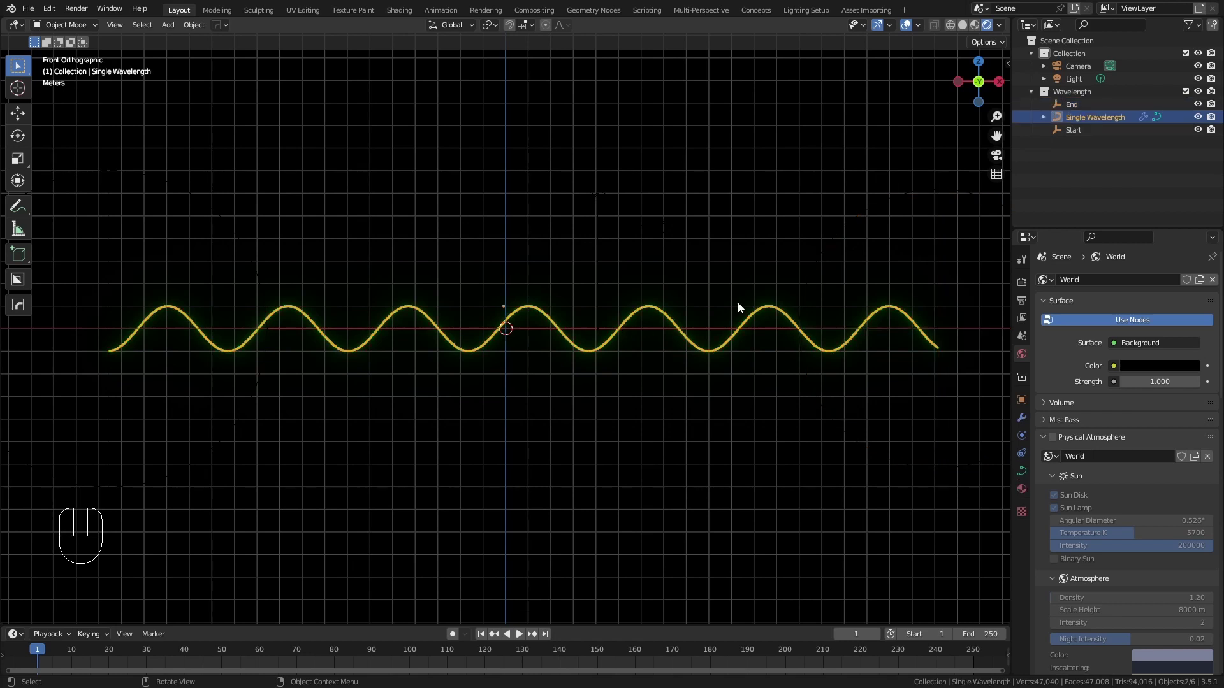
click(1020, 419)
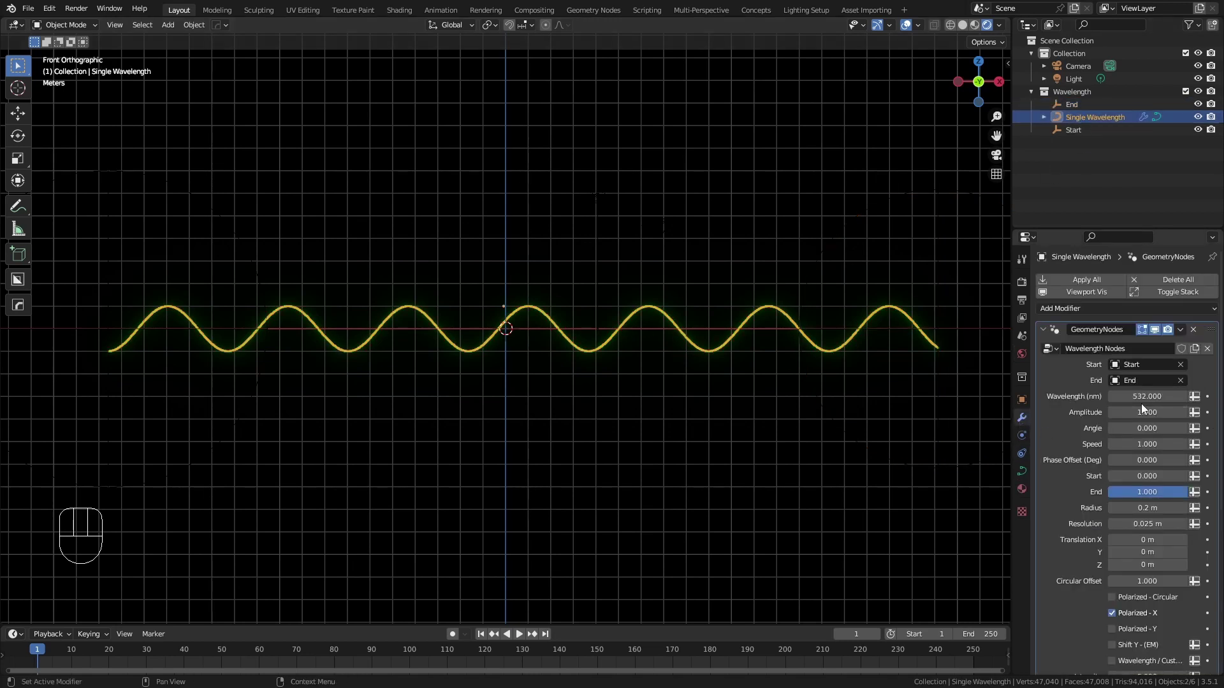
click(784, 444)
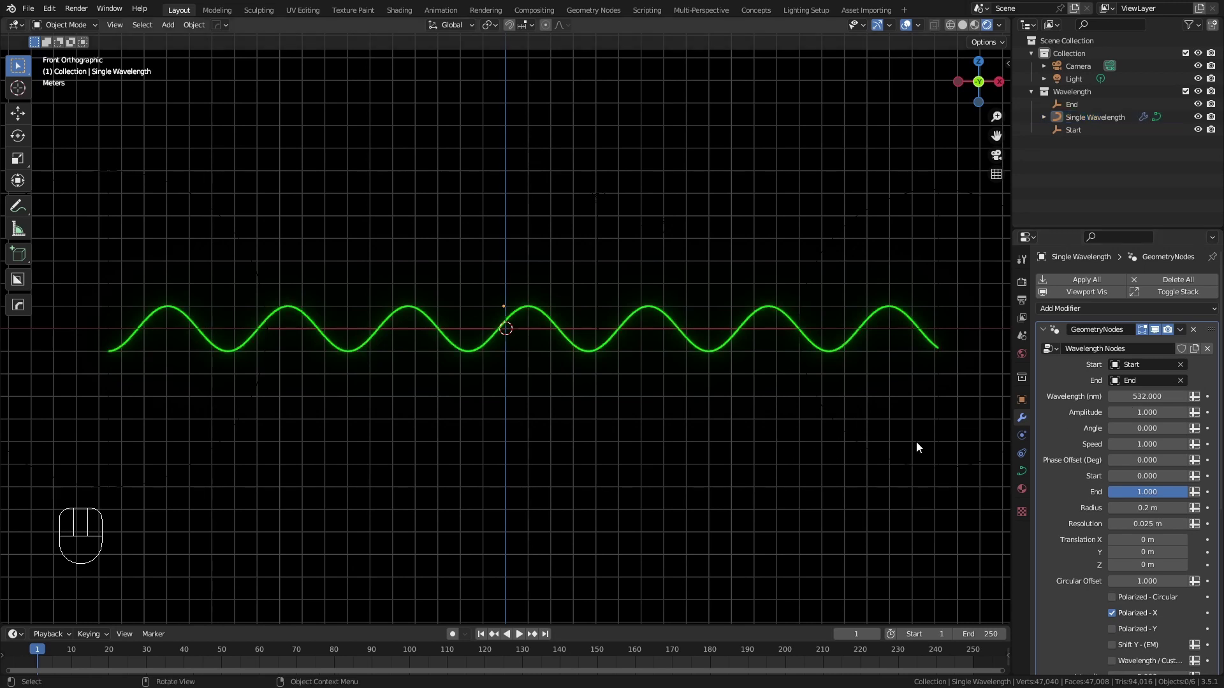
- Set the wave's Wavelength to 400 nm and inspect its colour up close
click(1155, 400)
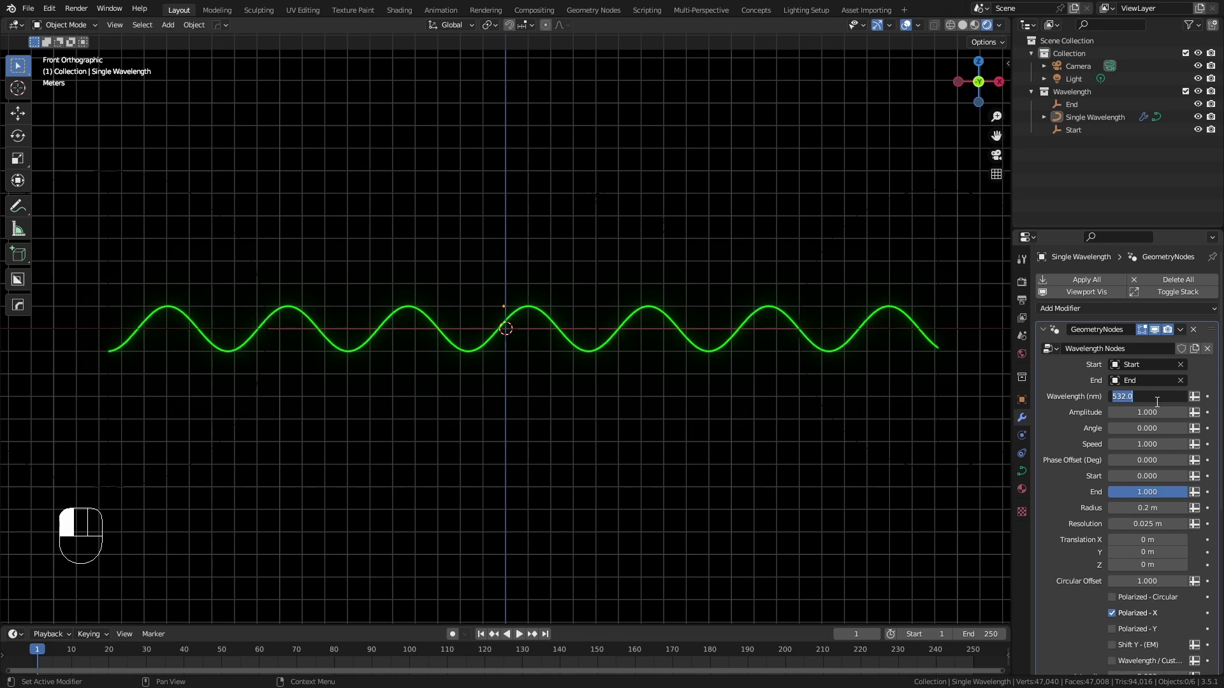
text(400)
key(Return)
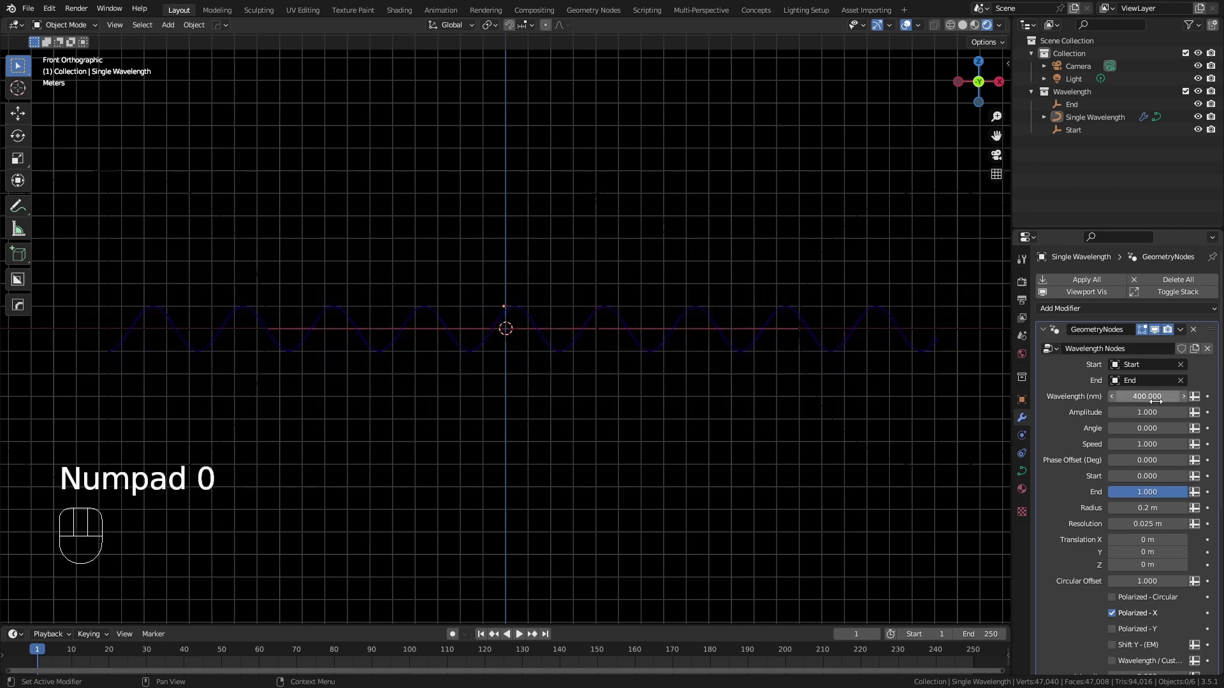
scroll(592, 354, up, 8)
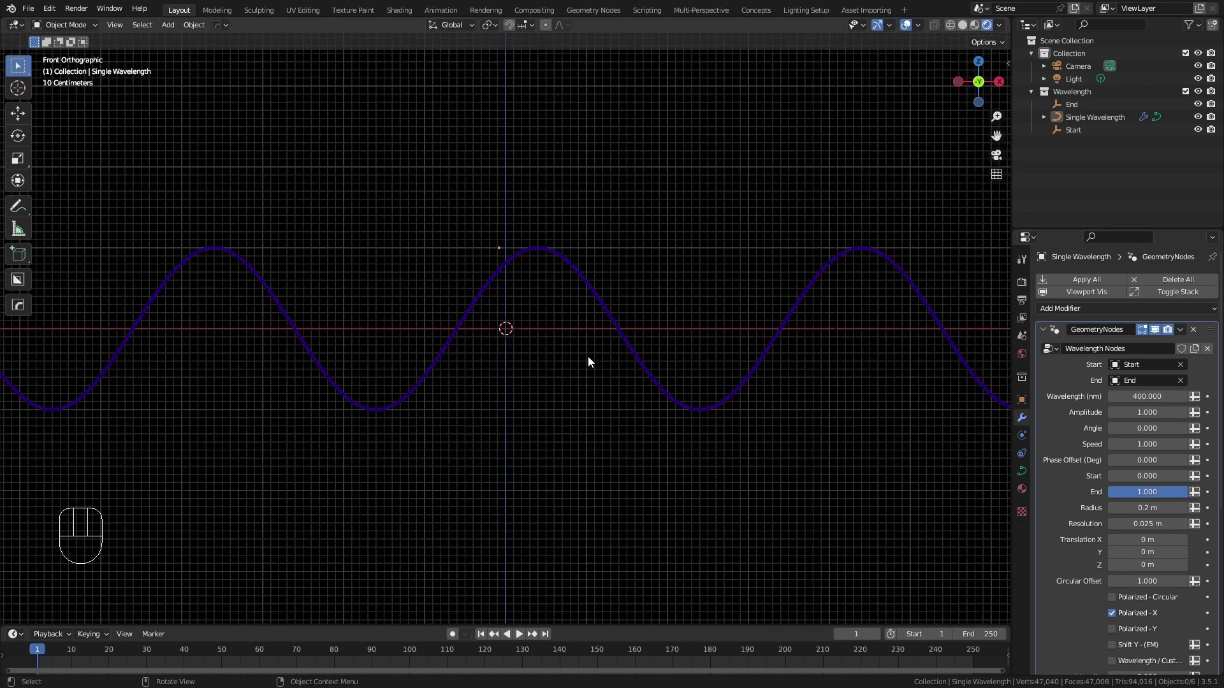
scroll(530, 347, down, 8)
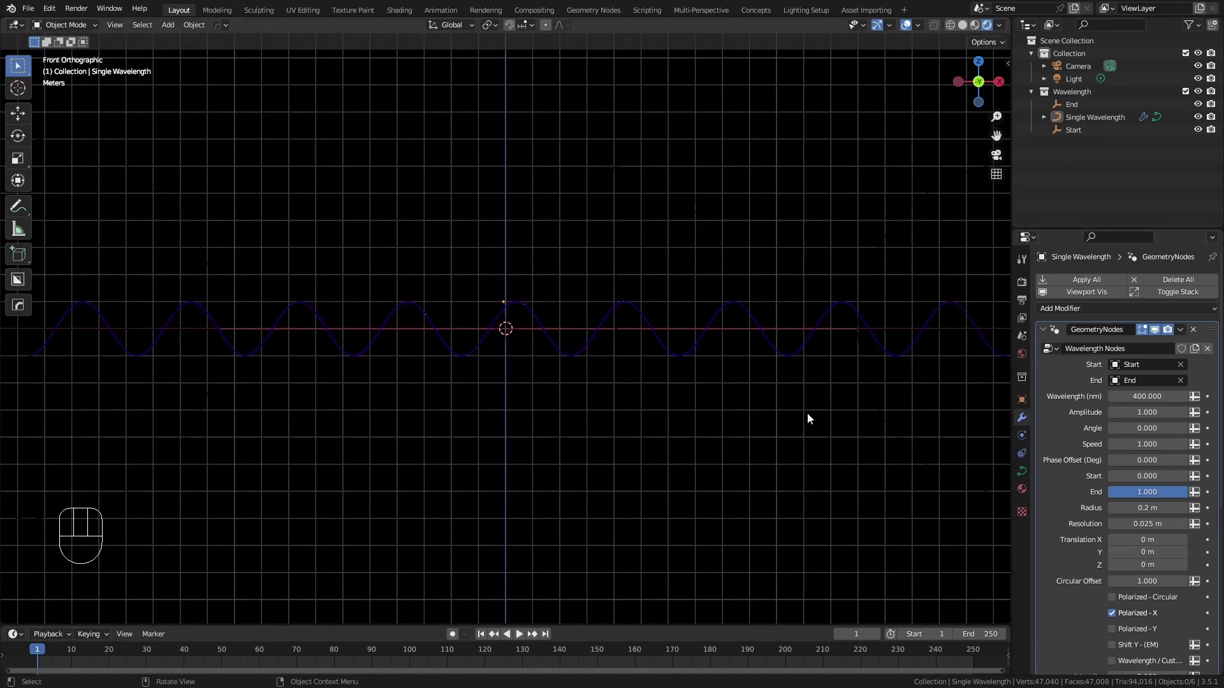
- Try Wavelength values of 450, 532 and 580 nm on the wave to compare colours
double_click(1125, 396)
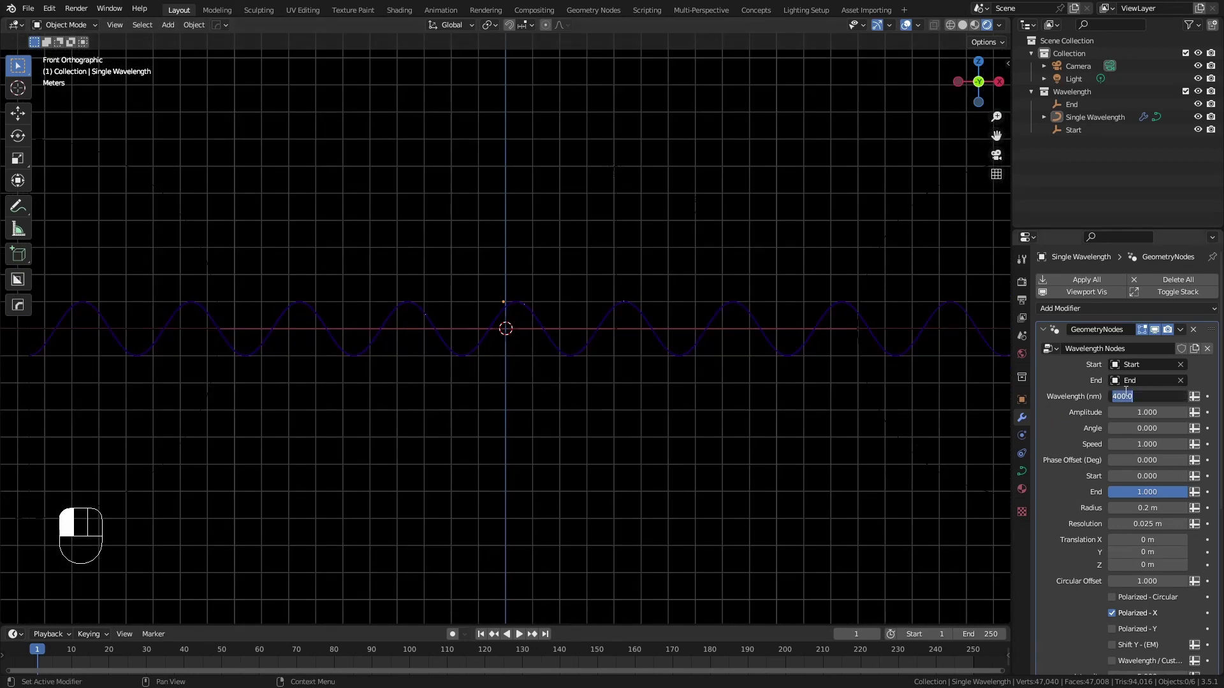
text(450)
key(Return)
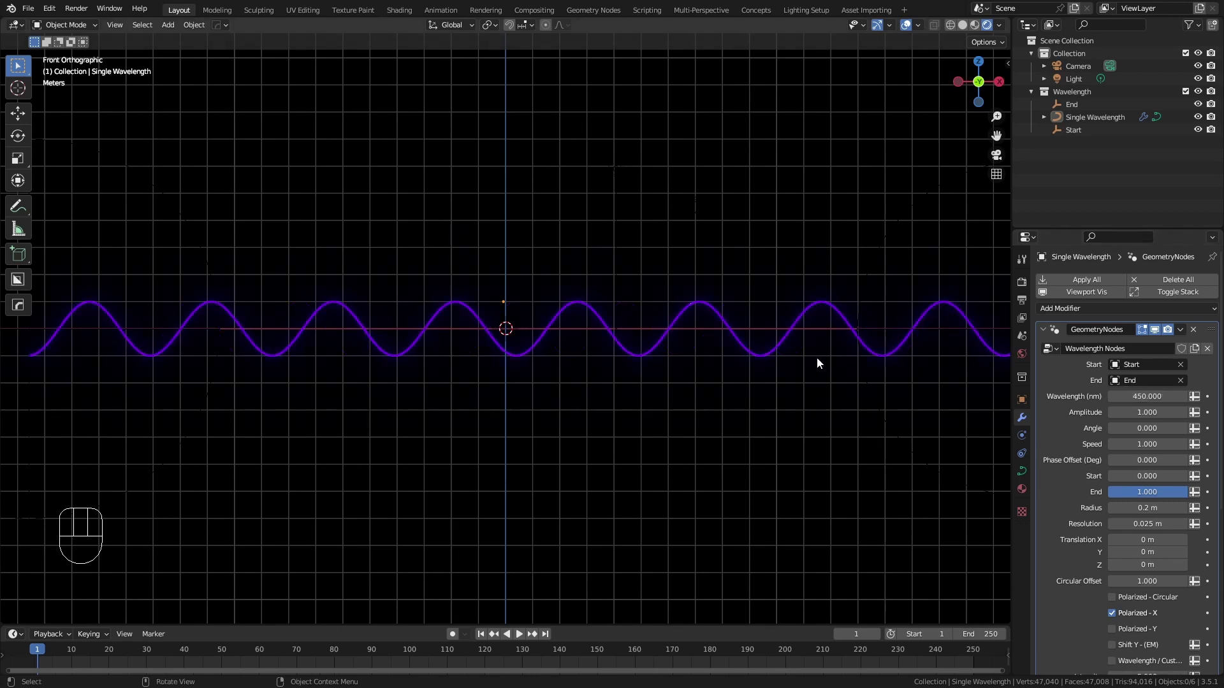
double_click(1127, 397)
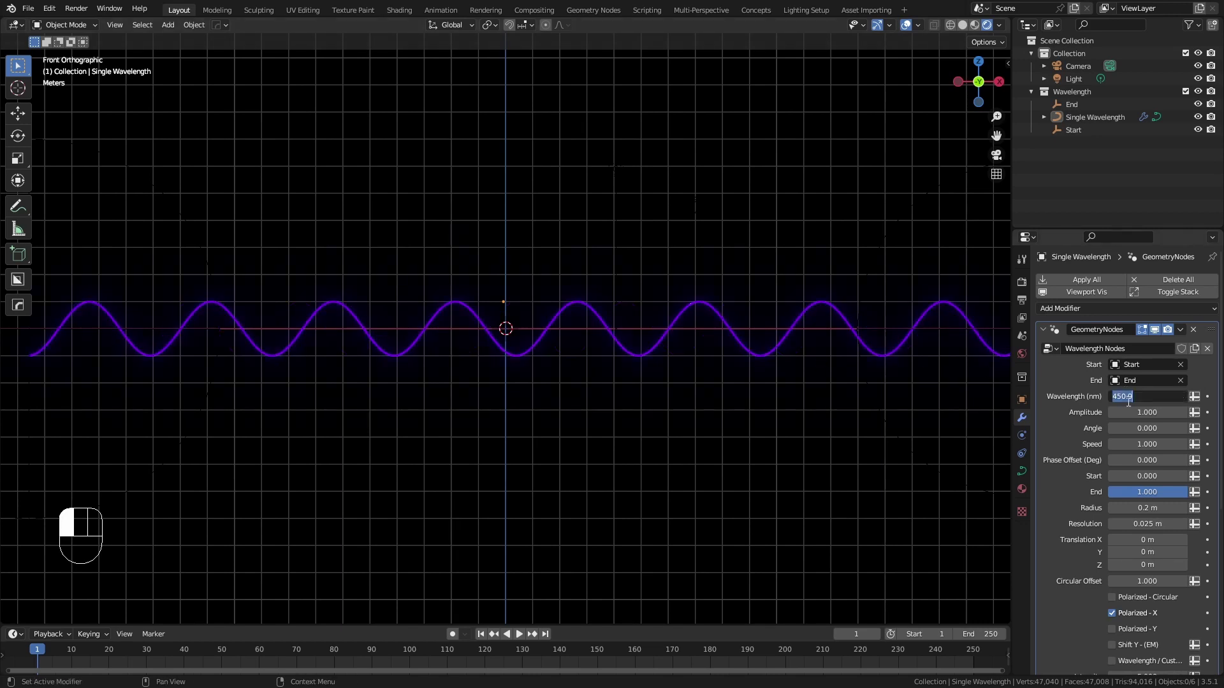
text(532)
key(Return)
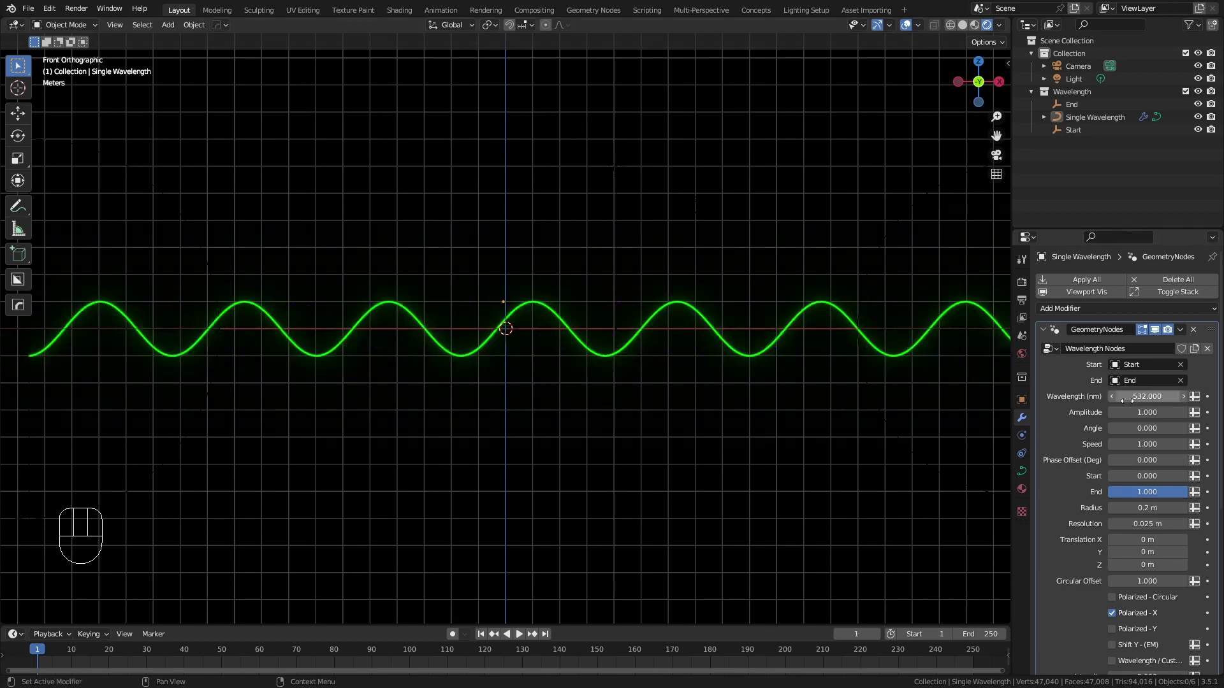
double_click(1127, 397)
text(5)
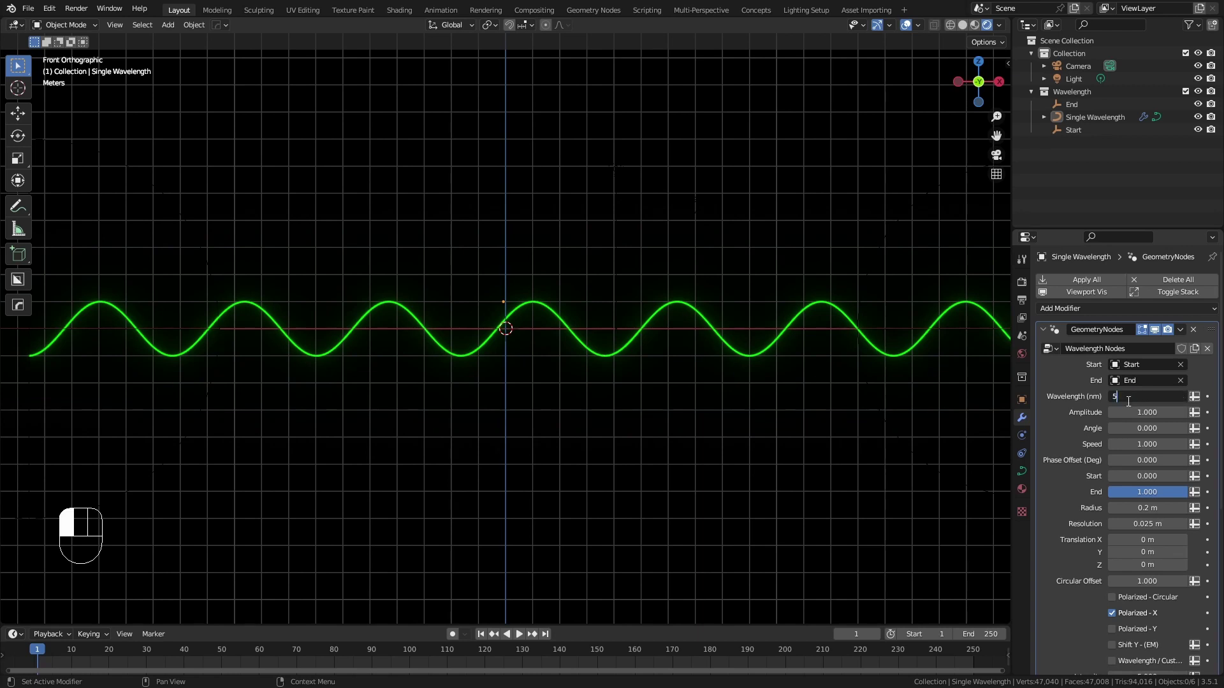
text(80)
key(Return)
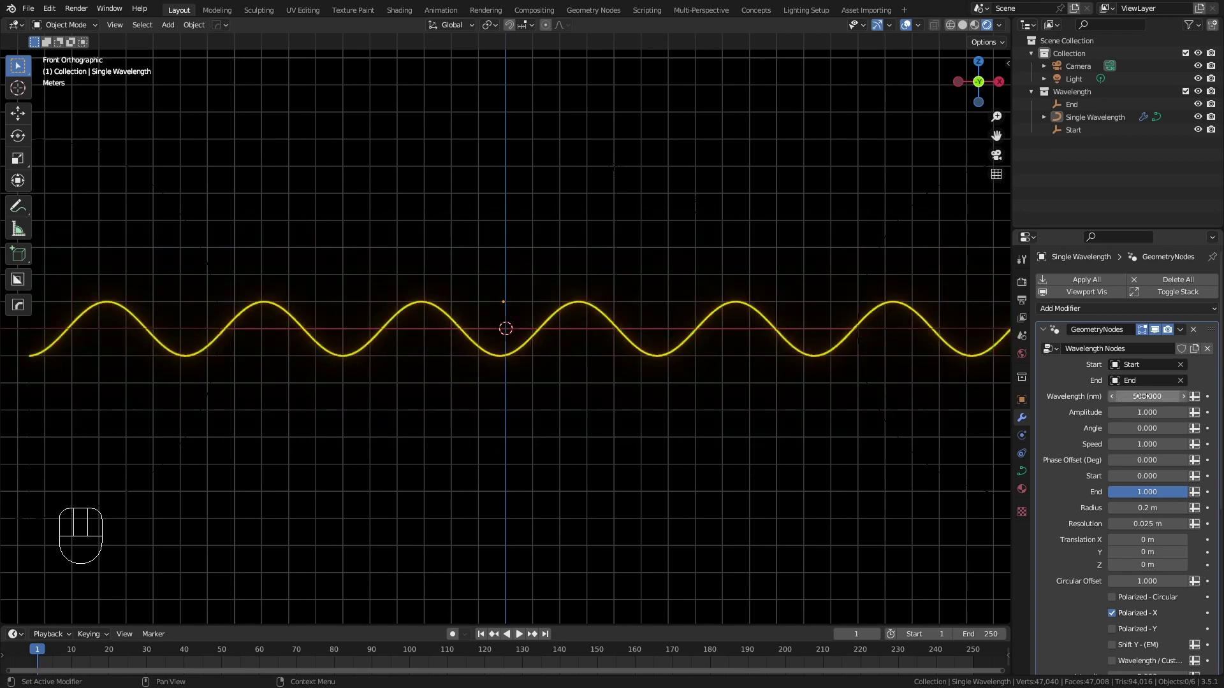
- Set the wave's Wavelength to 650 nm and view its full length
double_click(1145, 393)
text(650)
key(Return)
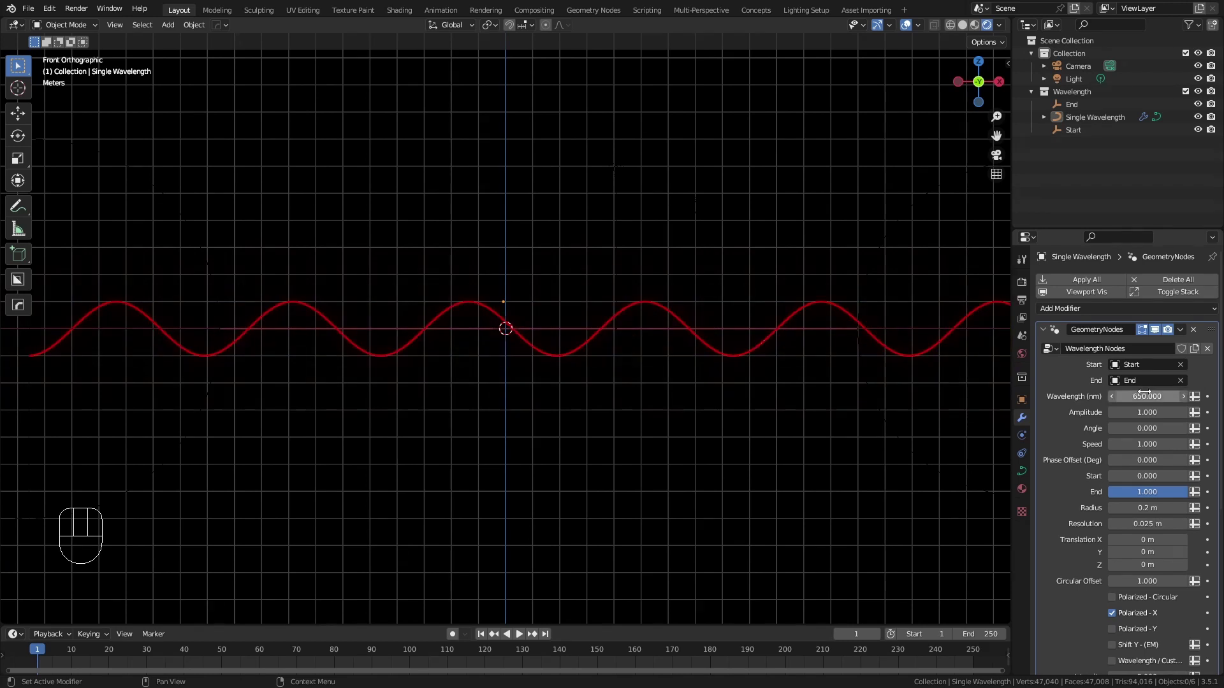
scroll(727, 351, down, 1)
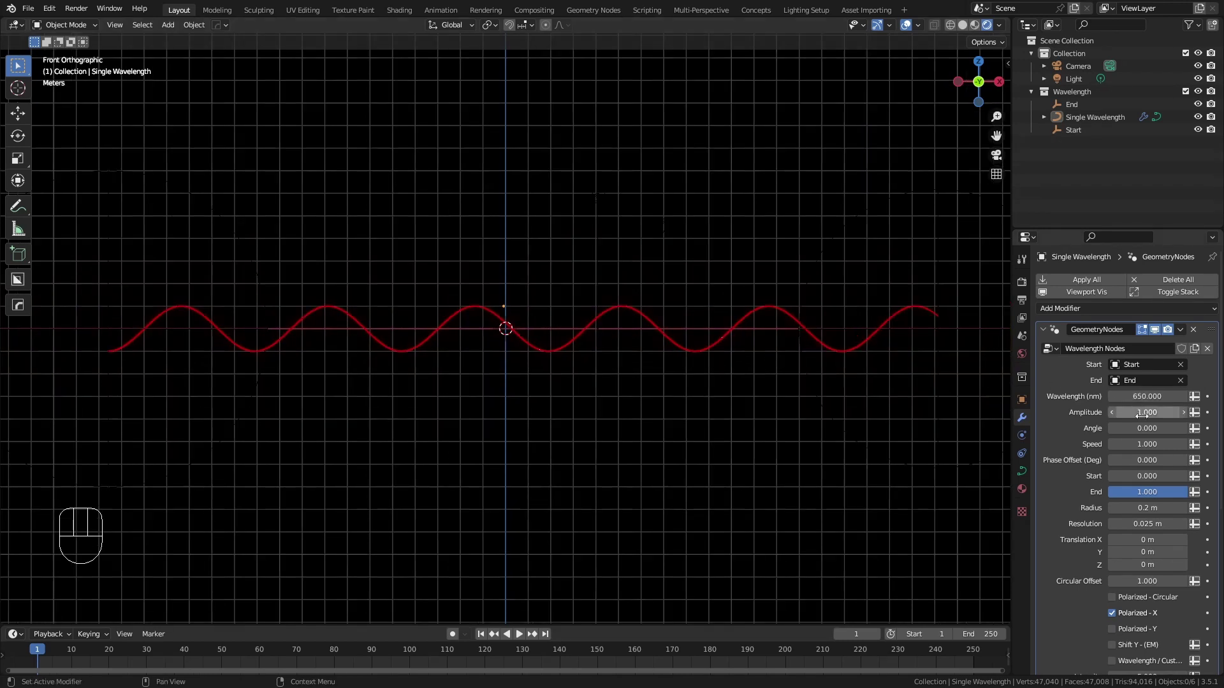
- Raise the wave's Amplitude to 2.79 and its Angle to 12.8
mouse_move(1141, 413)
mouse_down()
mouse_move(1198, 412)
mouse_move(1128, 413)
mouse_move(1141, 428)
mouse_up()
middle_drag(863, 392, 756, 400)
drag(1117, 413, 1150, 412)
- Move the End empty freely to about X 0.9, Y 15, Z 7.6 m and set the wave's Angle to 51.03
click(851, 282)
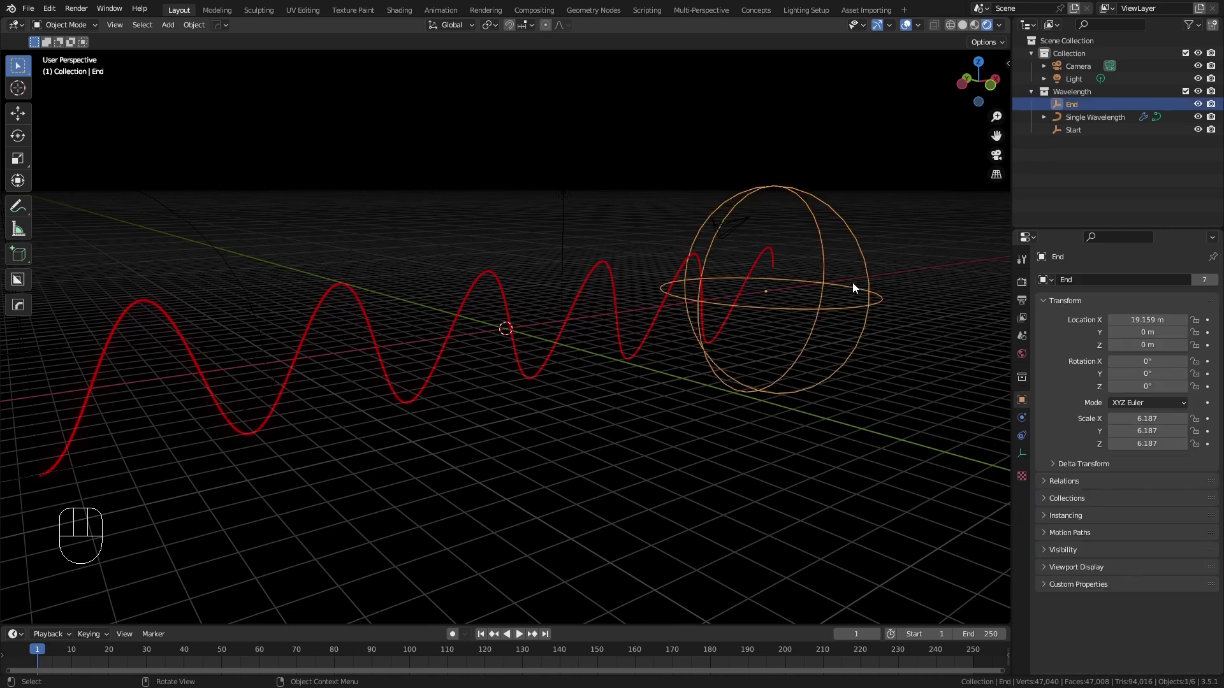
key(g)
click(458, 148)
middle_drag(457, 148, 399, 252)
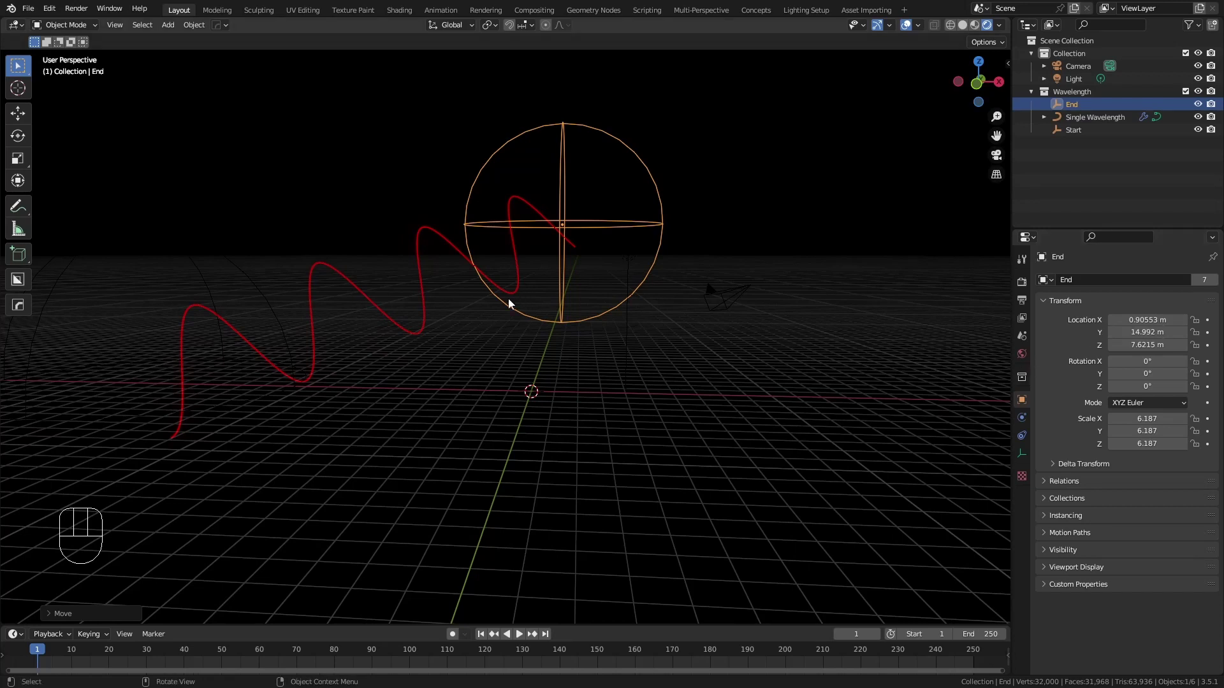
click(418, 291)
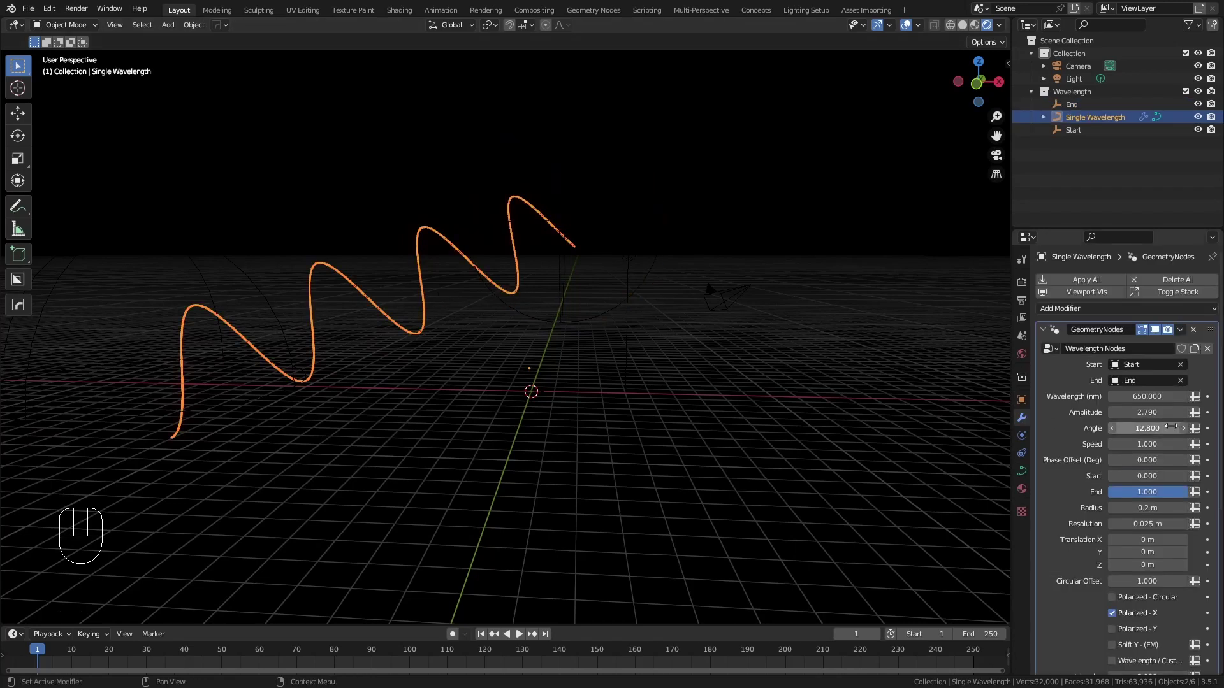
drag(1147, 428, 1180, 428)
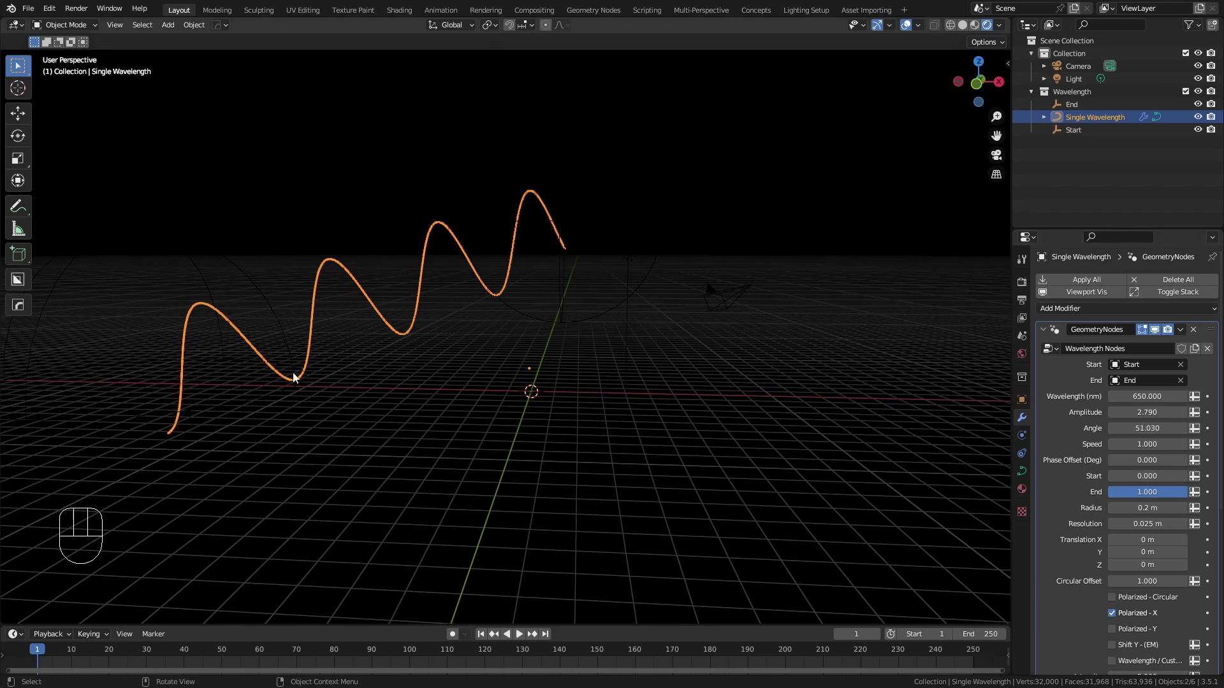
- Clear the End empty's location, then move it about 16 m along positive X
click(618, 314)
key(alt+g)
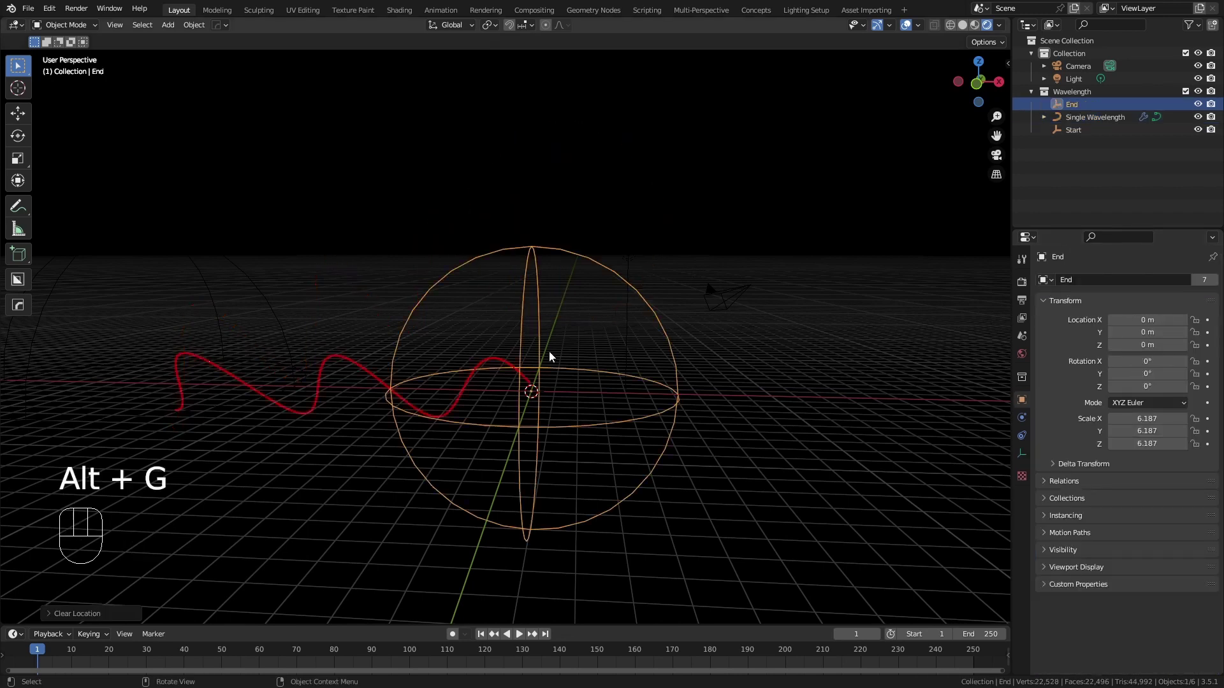
key(g)
key(x)
click(942, 364)
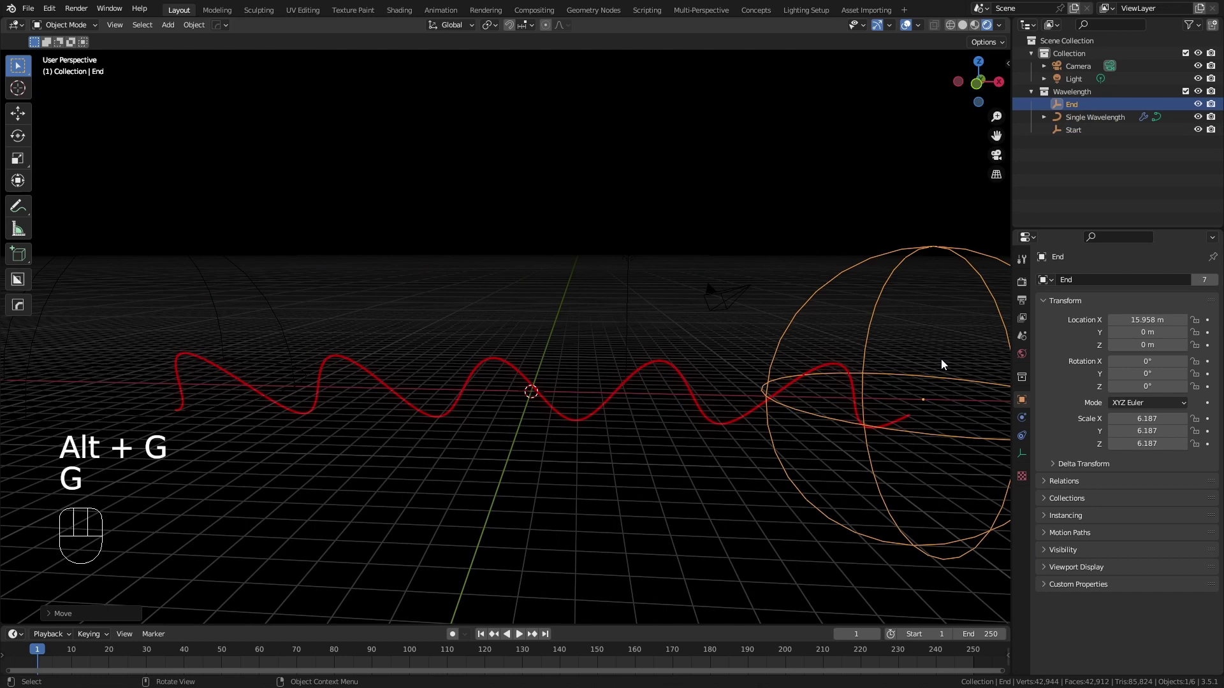
- Set the Single Wavelength object's Angle to 0 and its Phase Offset to -108.12 degrees
click(627, 393)
click(685, 390)
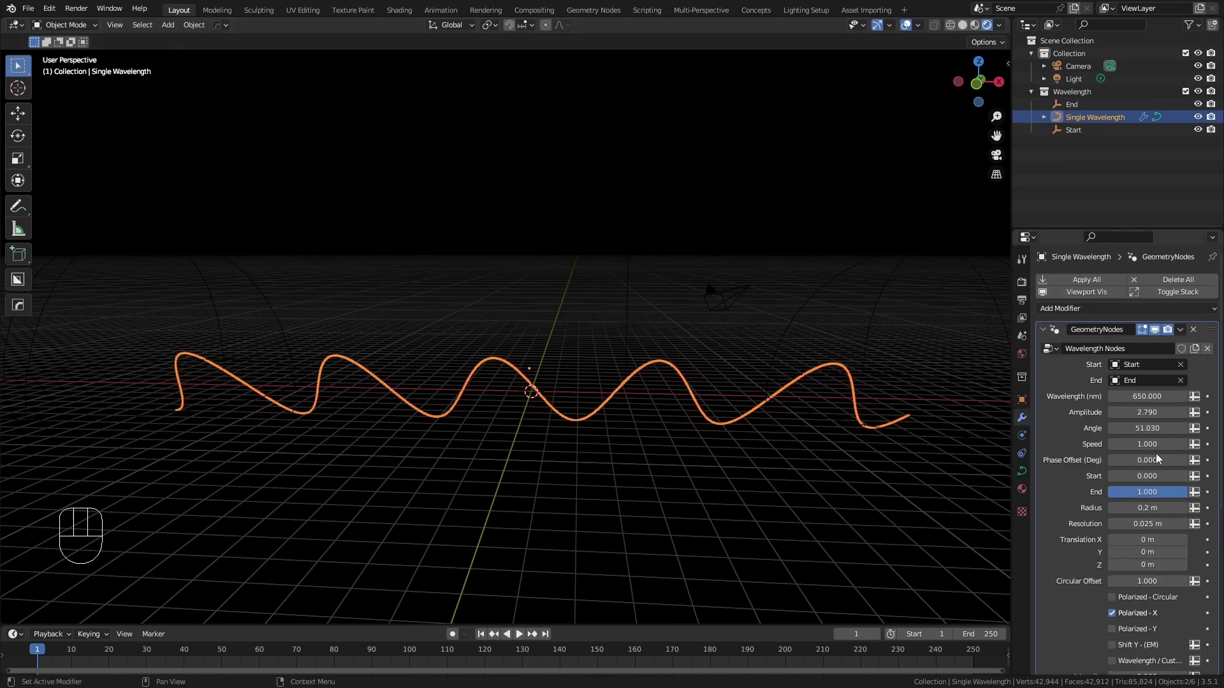
click(1152, 429)
text(0)
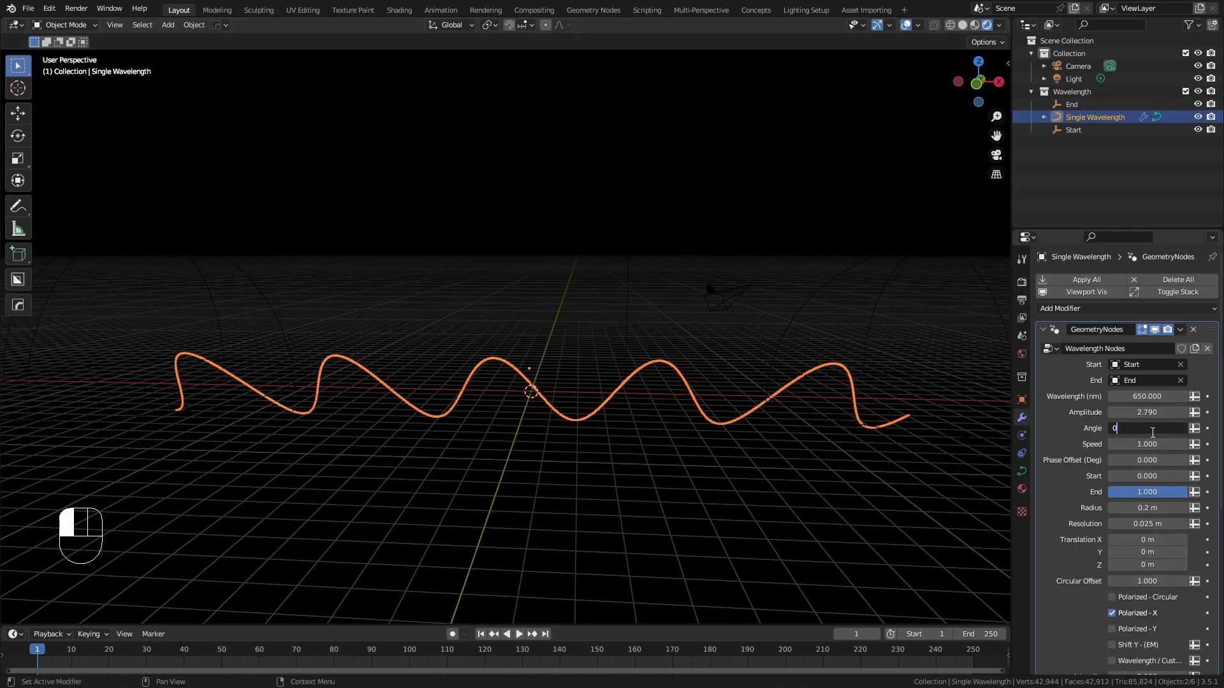
key(Return)
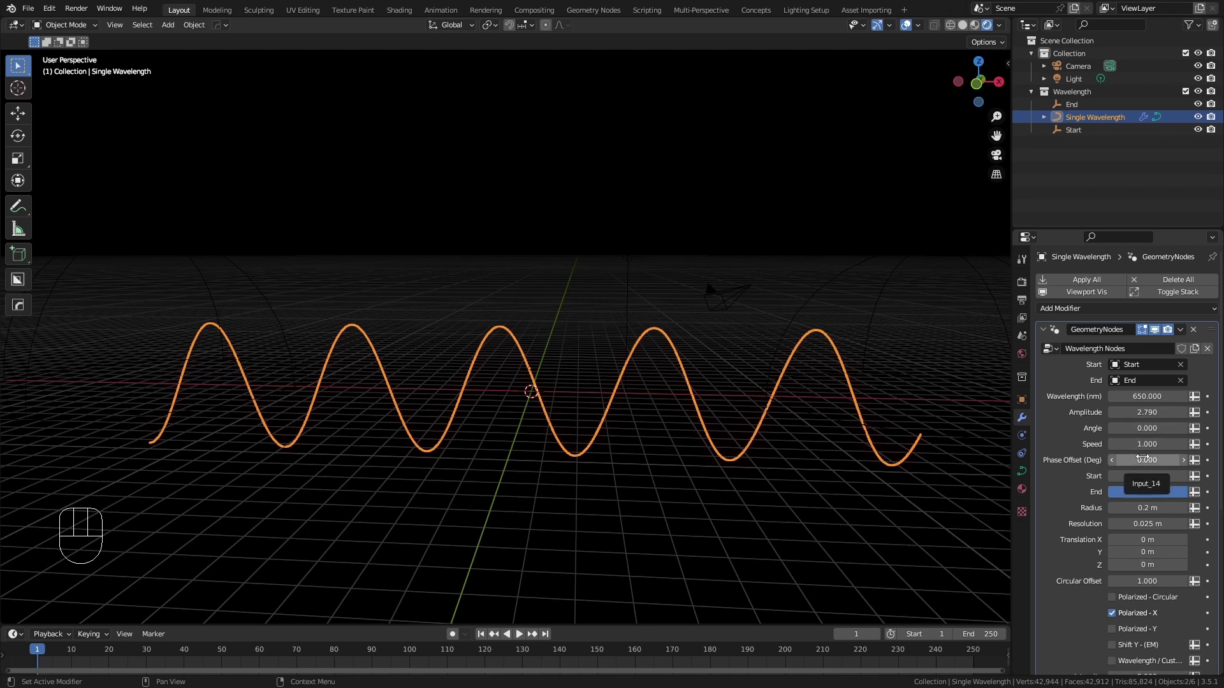
drag(1145, 458, 1173, 457)
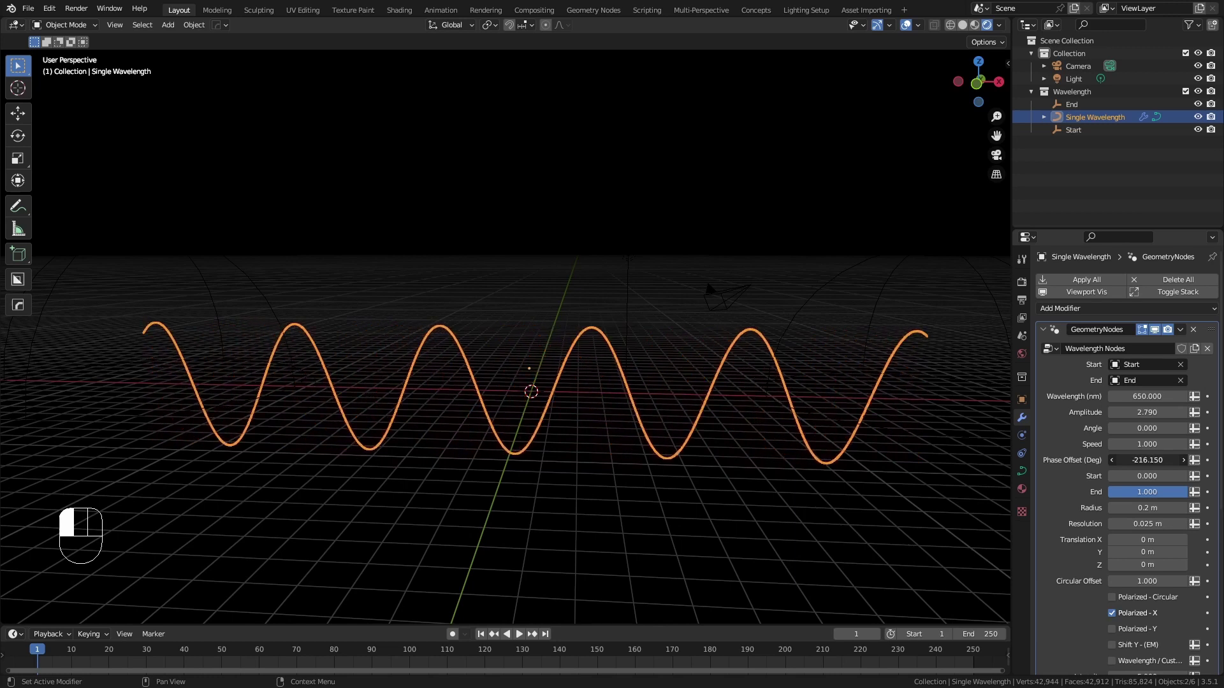
middle_drag(225, 385, 349, 434)
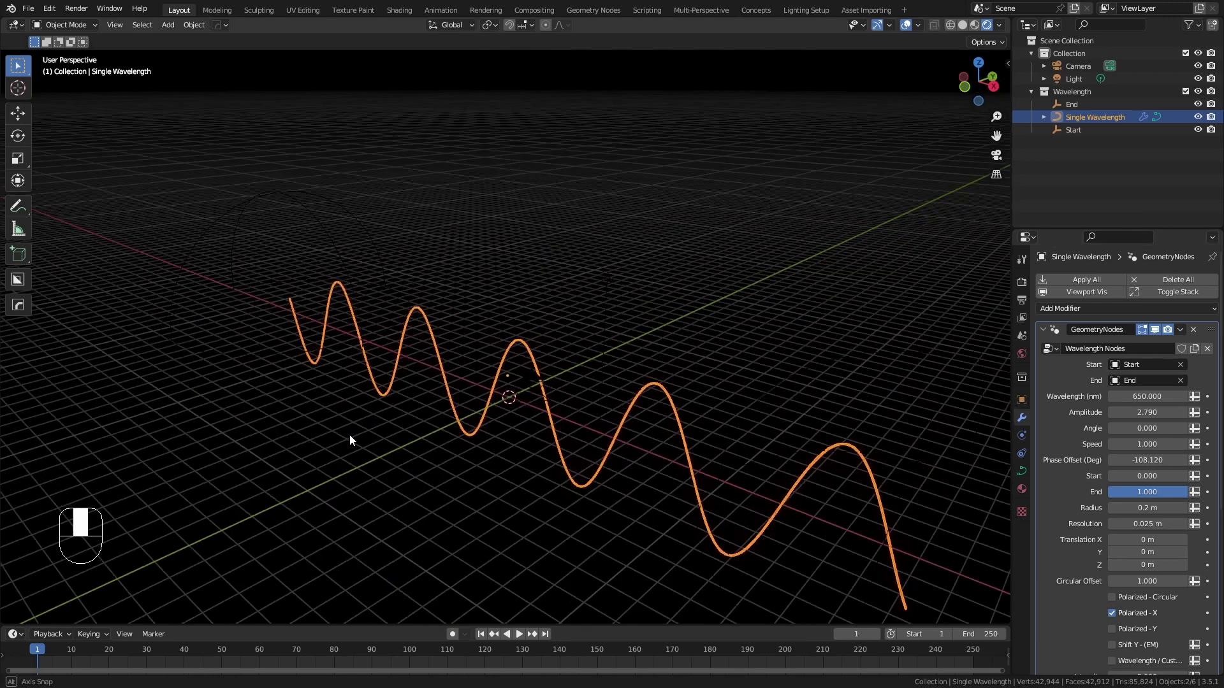
- Duplicate the wave with Translation Y at 3.56 m and set the copy's Phase Offset to -26.53 degrees in front view
key(shift+d)
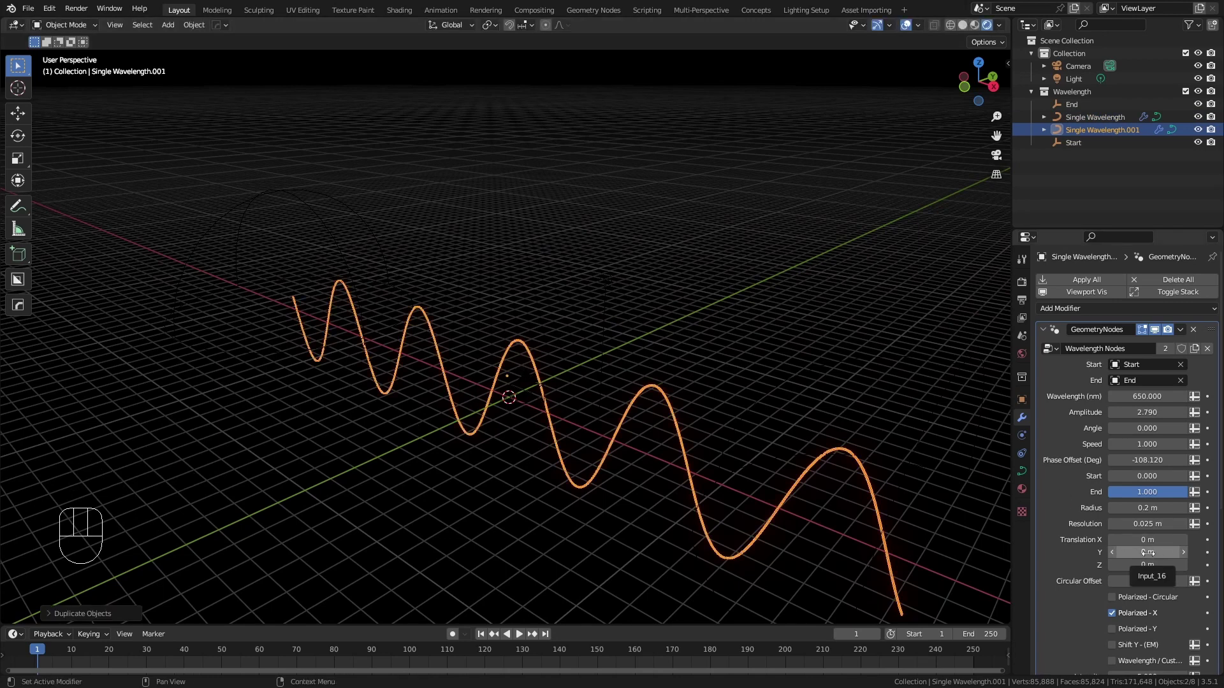
middle_drag(669, 357, 795, 381)
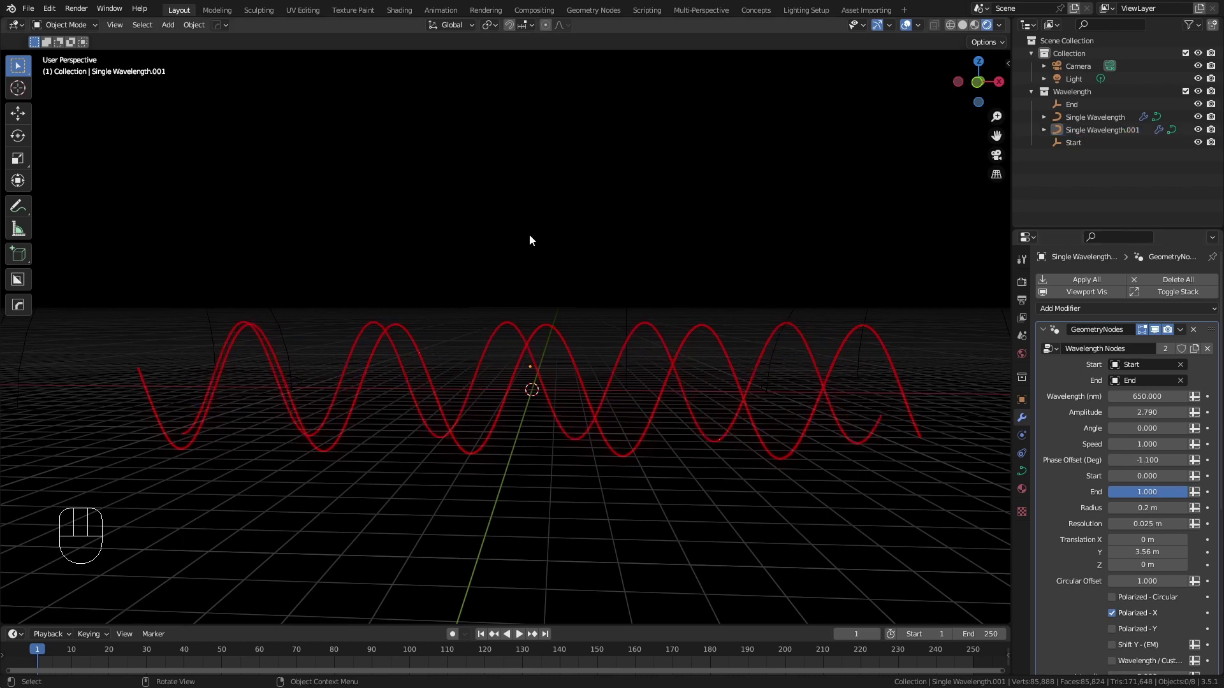
key(KP_1)
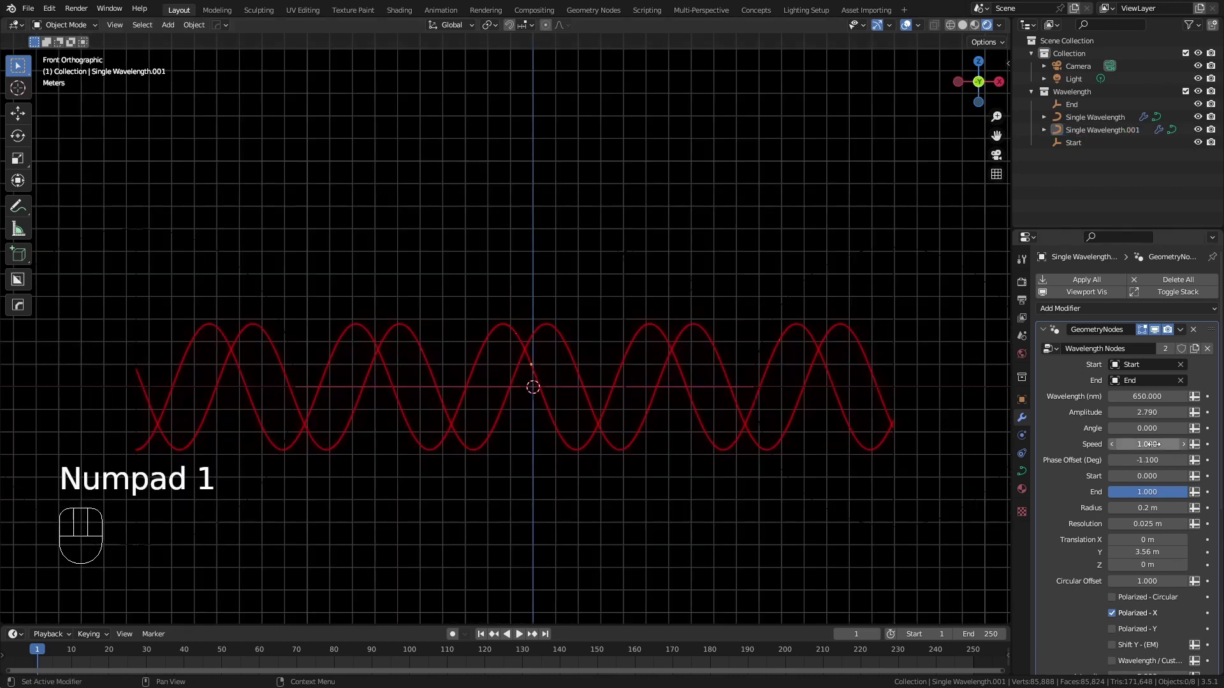
drag(1147, 460, 1122, 460)
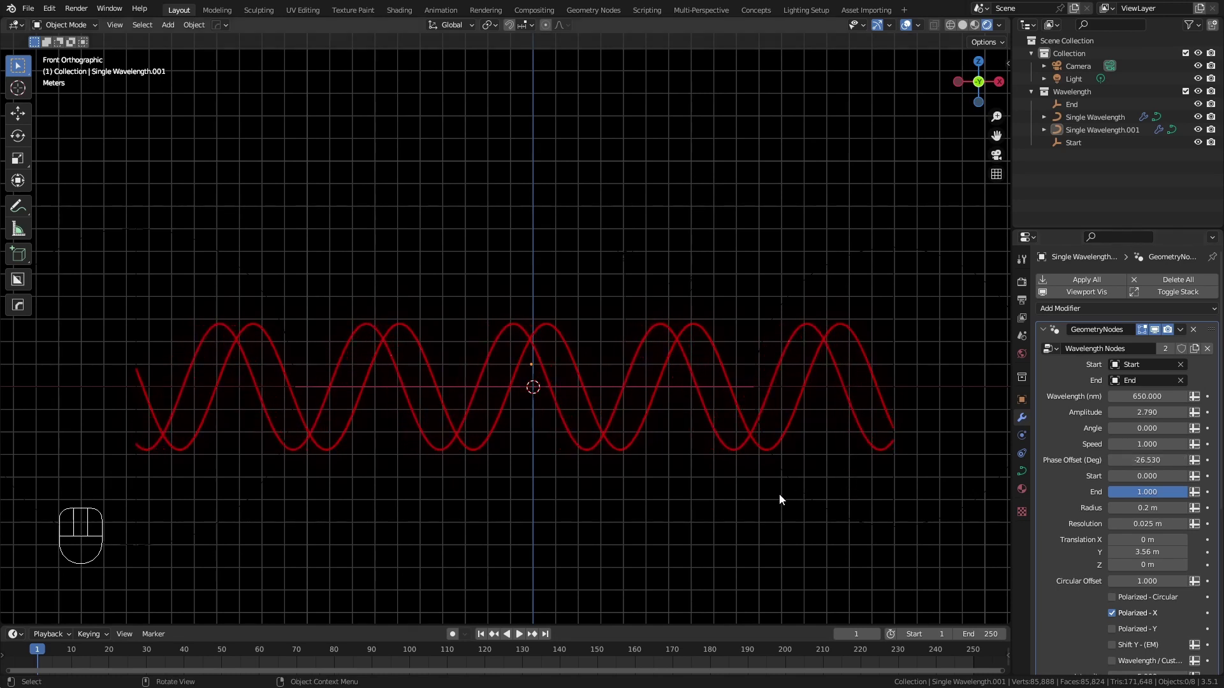
- Play the animation and change the original Single Wavelength object's Speed to 2, followed by reversing it to -2
key(space)
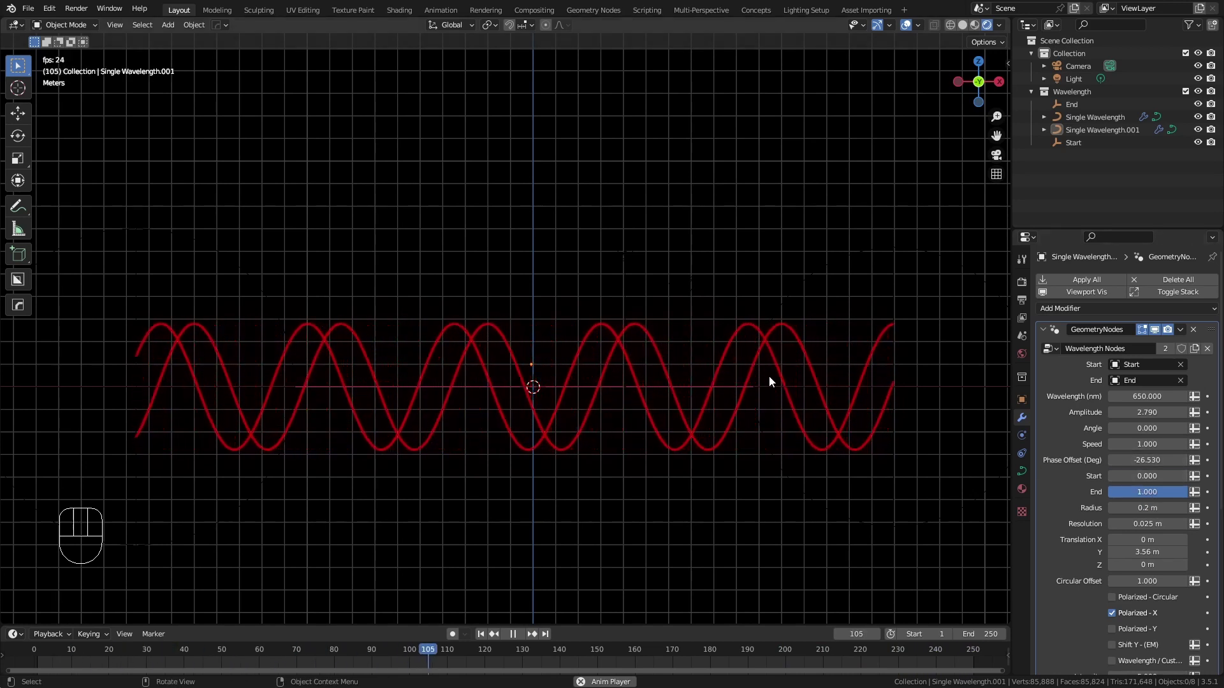
click(666, 376)
click(1157, 444)
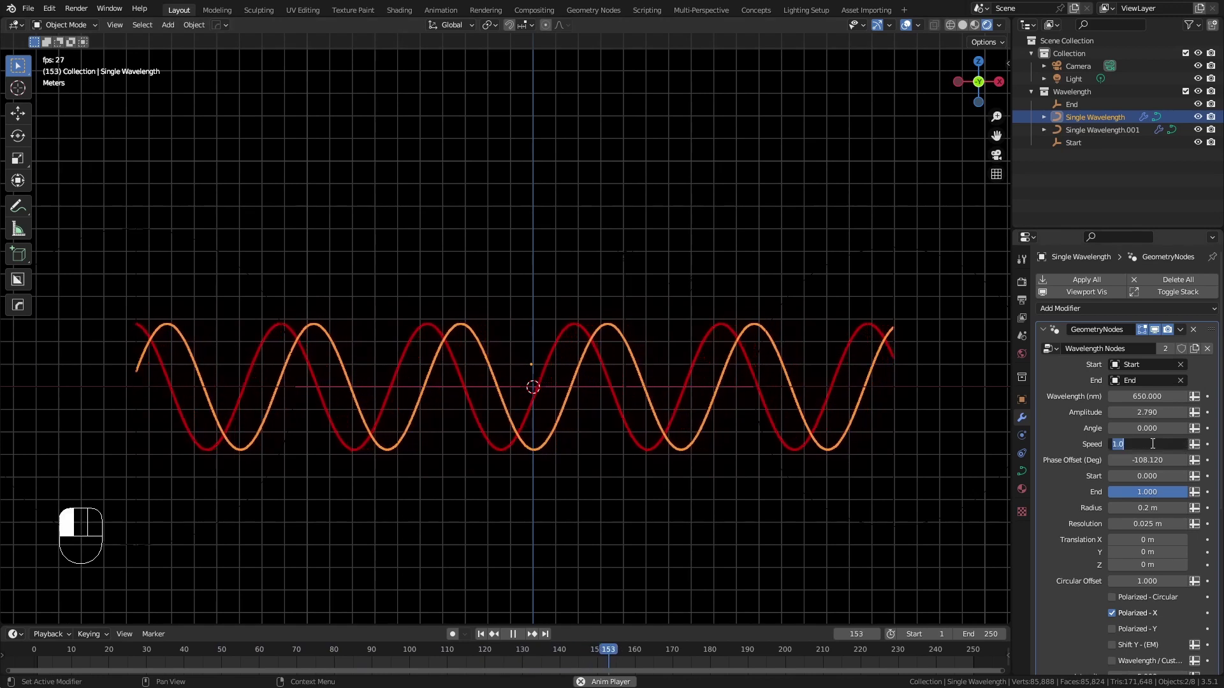
text(2)
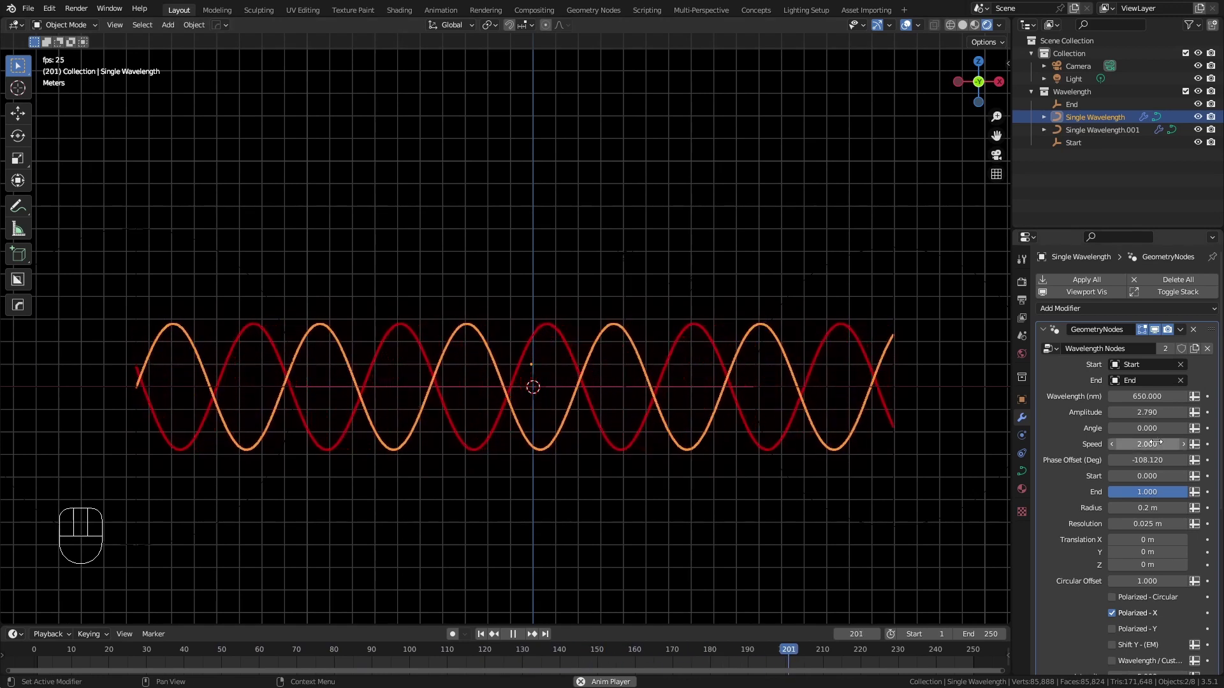
key(Return)
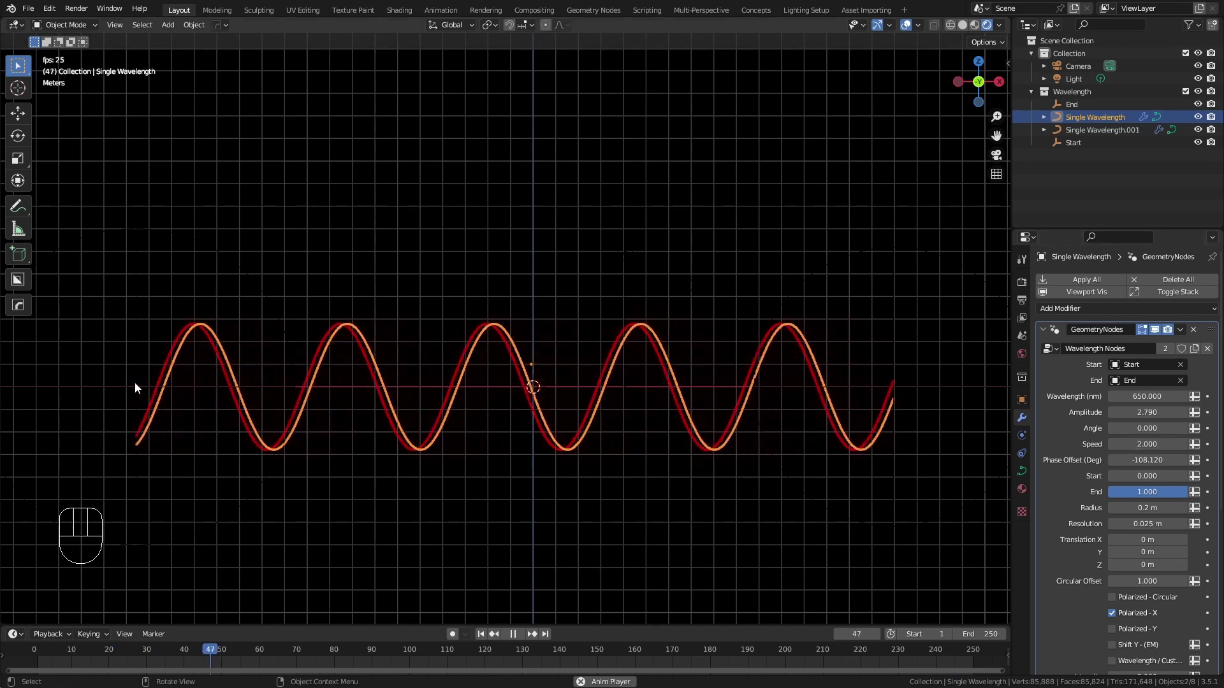
key(minus)
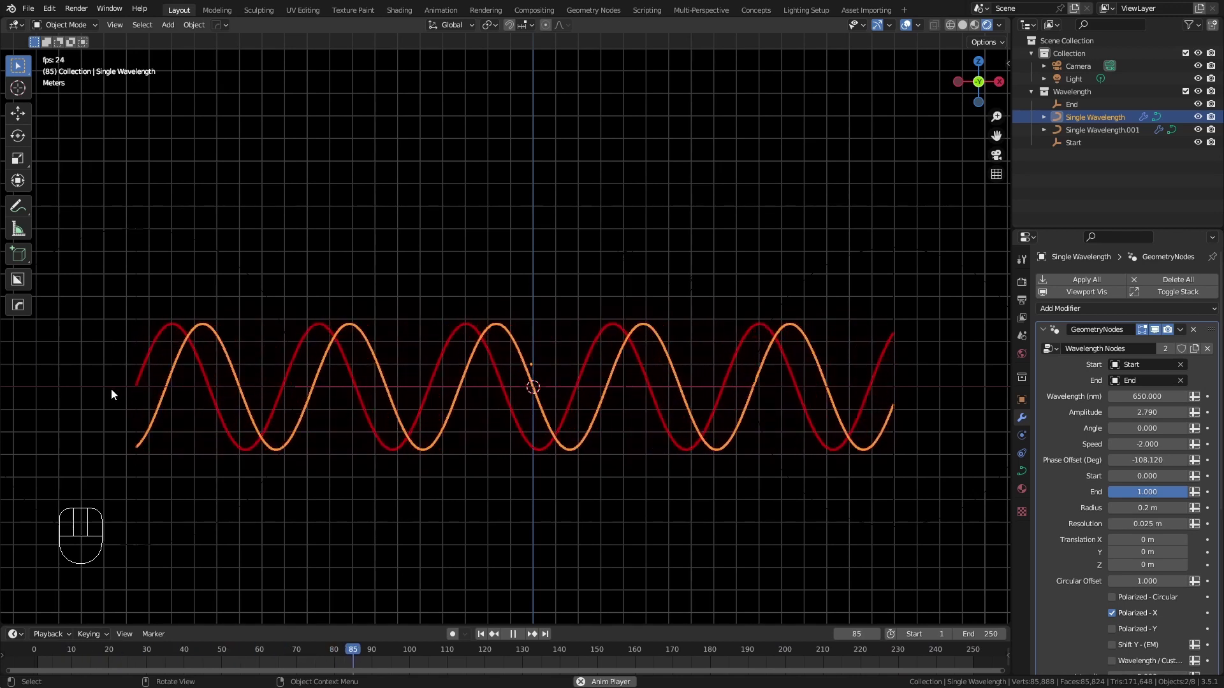
- Try trimming the original wave with a Start of 0.535 and a reduced End, and restore them to 0 and 1
drag(1125, 473, 1153, 476)
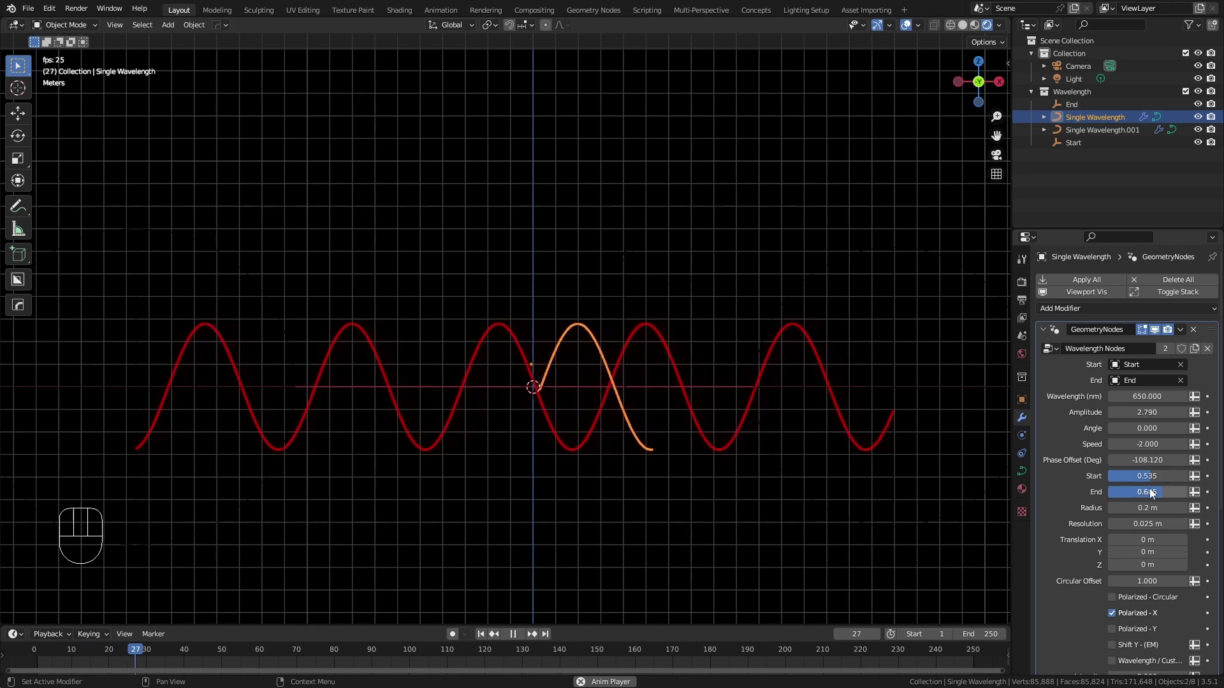
drag(1168, 492, 1222, 507)
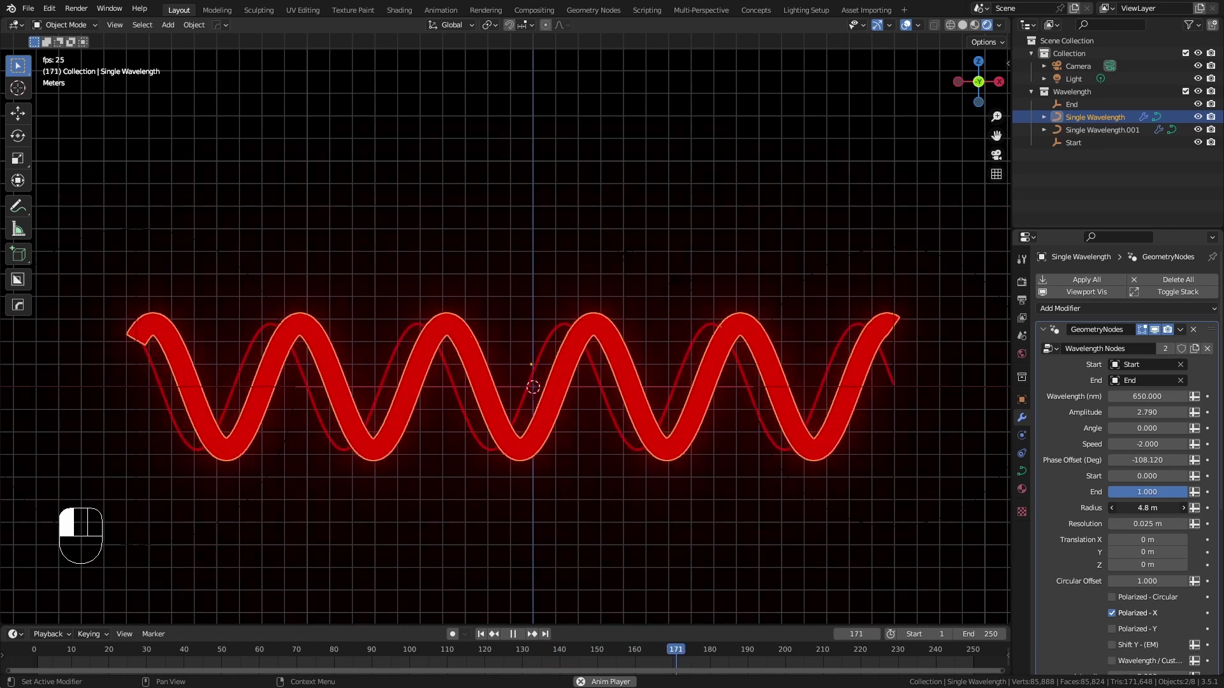
- Try a Radius of 4.8 m on the original wave and undo the change
mouse_move(1149, 508)
mouse_down()
mouse_move(1134, 507)
mouse_move(1147, 509)
mouse_up()
key(ctrl+z)
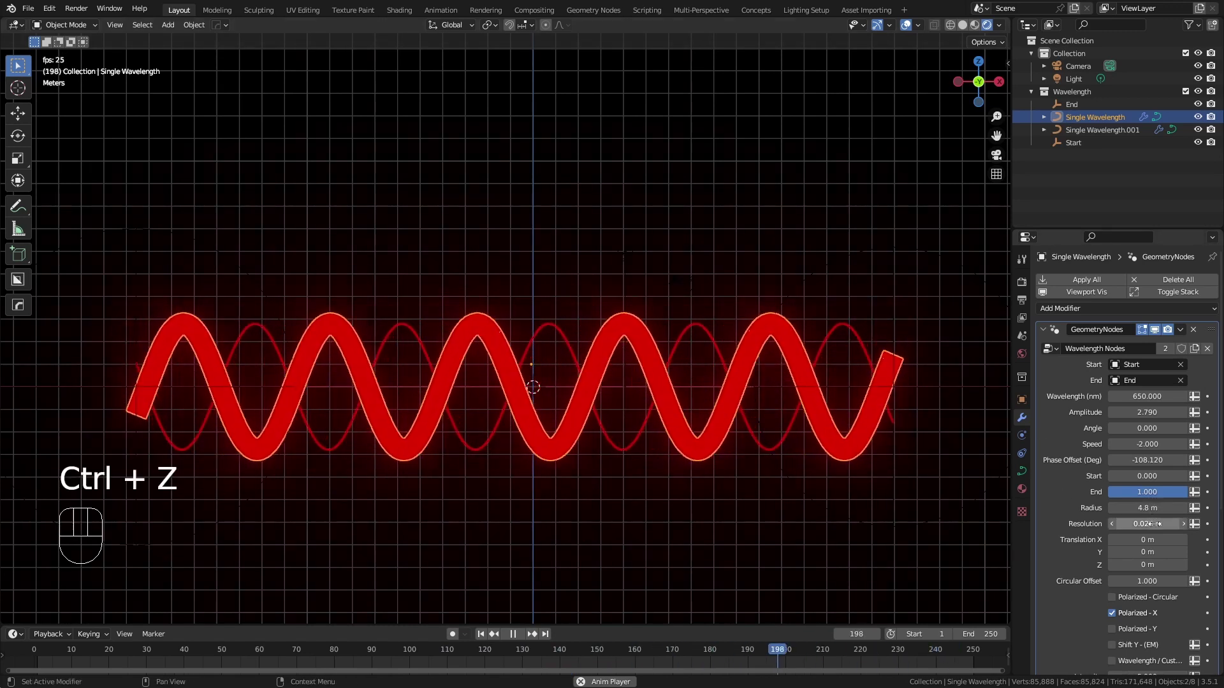
click(804, 301)
key(ctrl+z)
key(ctrl+z)
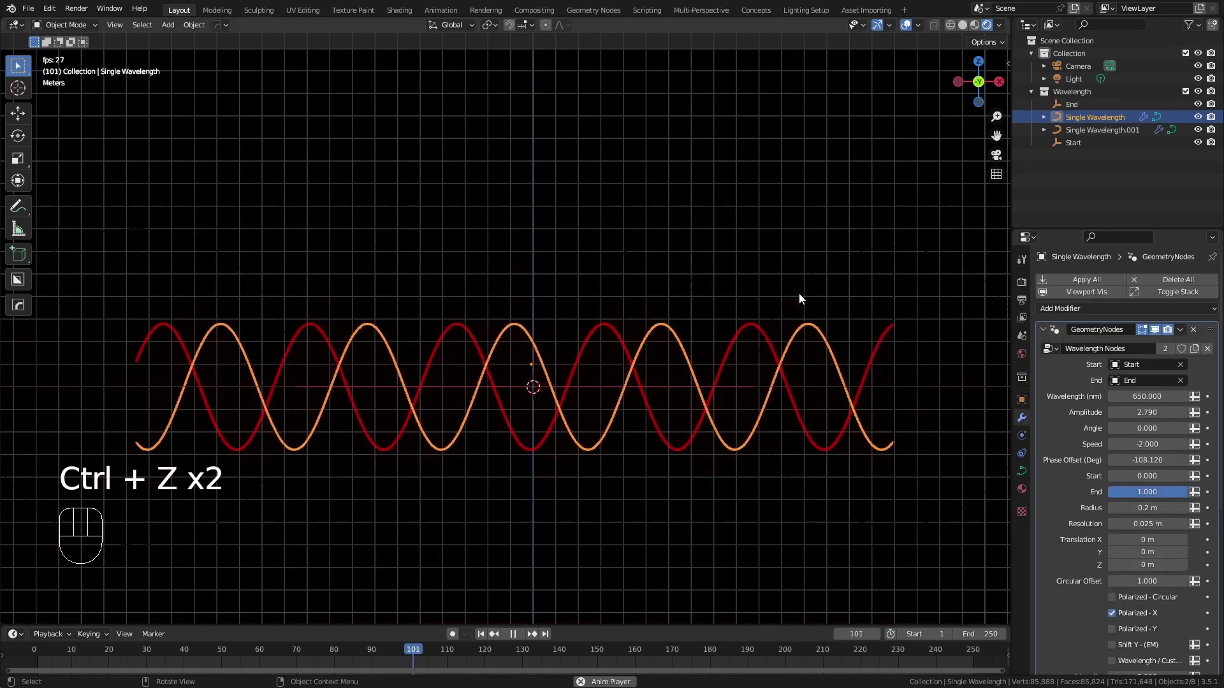
- Set the duplicated wave's Translation Z to about 6.02 m and its Translation Y to 0
click(805, 299)
click(694, 380)
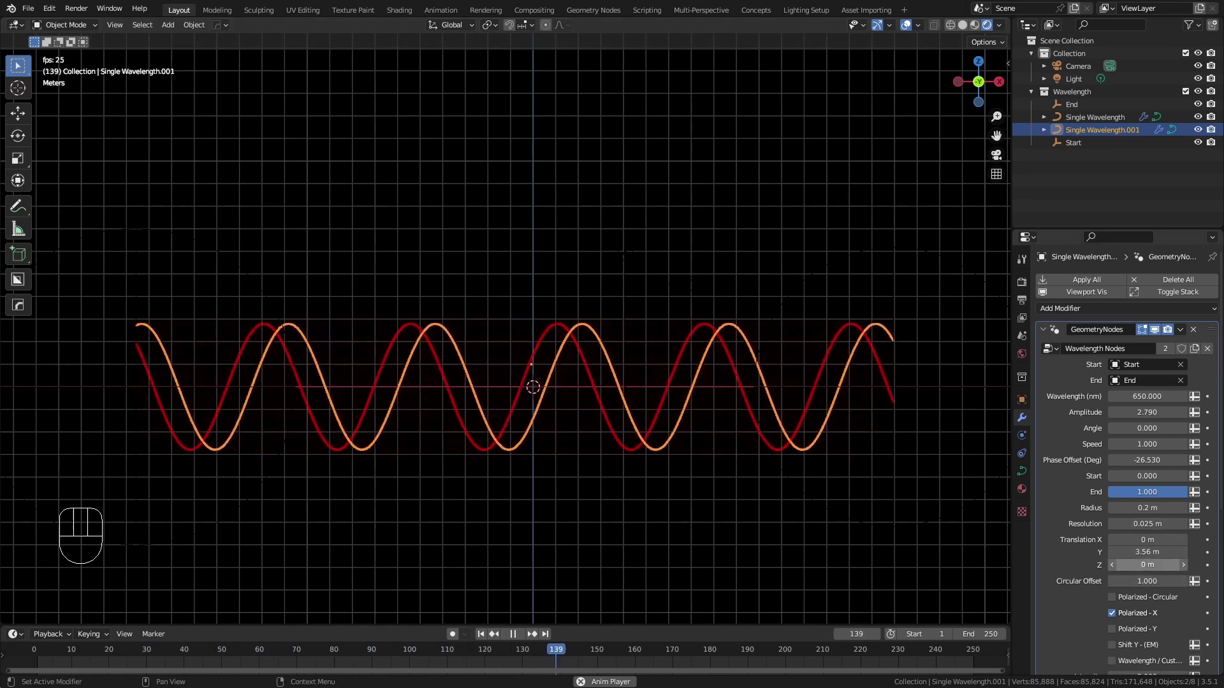
drag(1147, 564, 1170, 564)
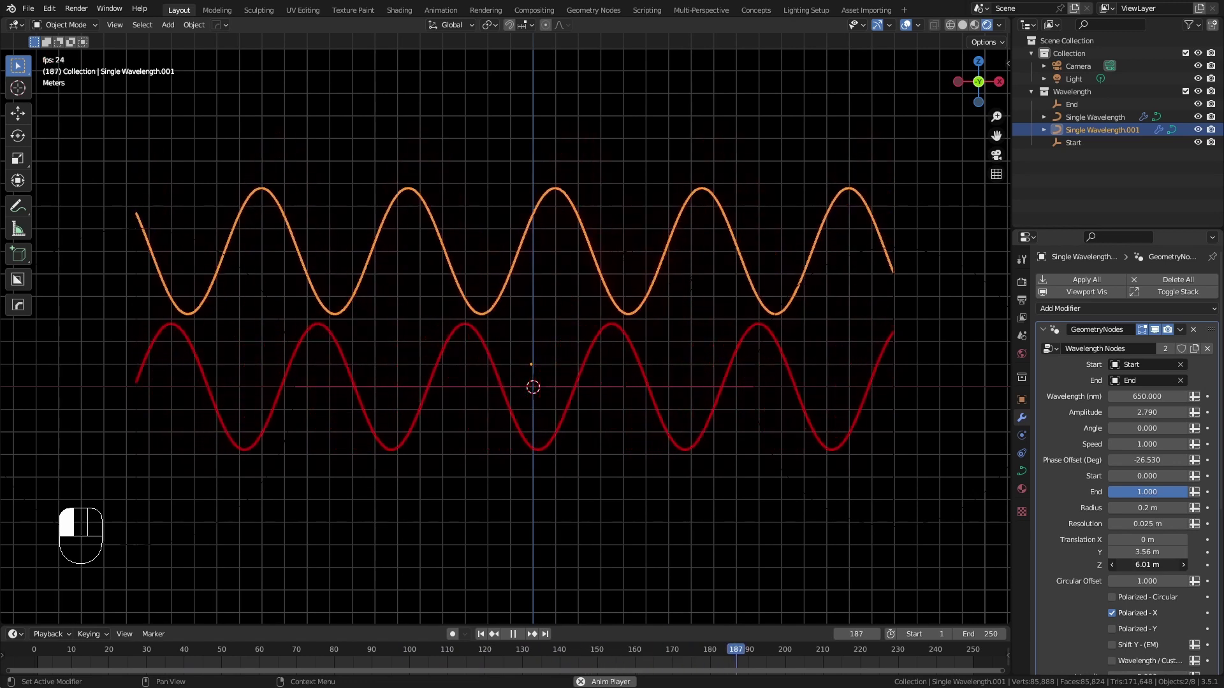
double_click(1139, 551)
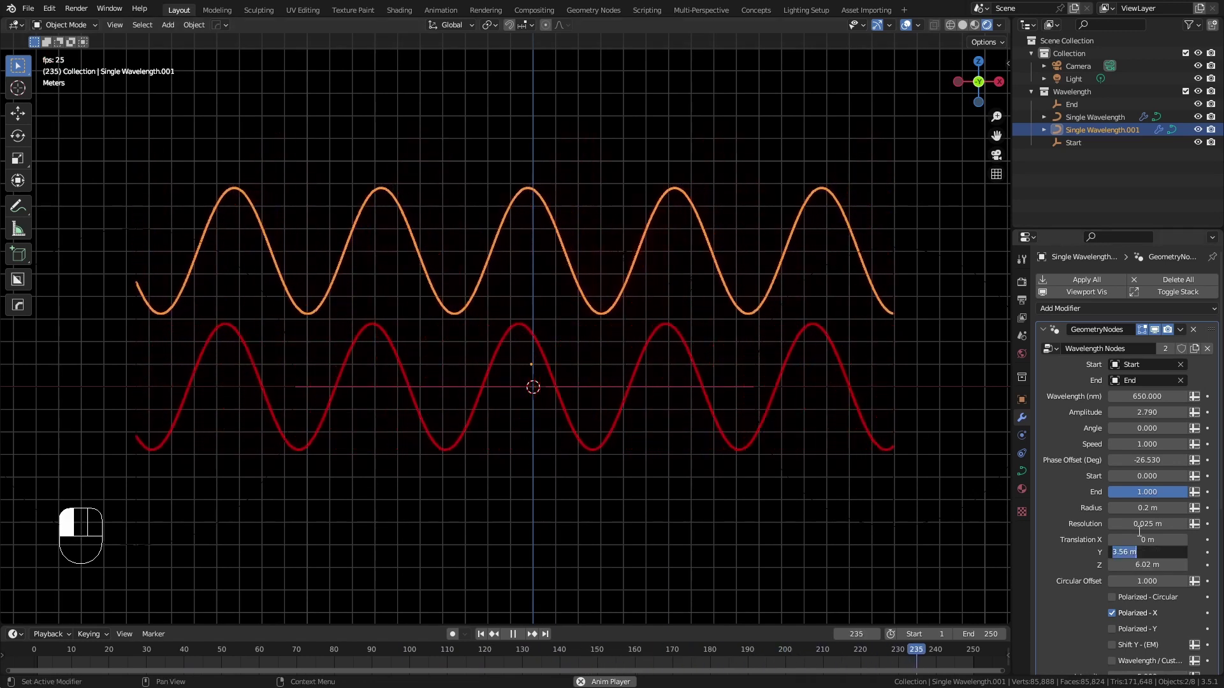
text(0)
key(Return)
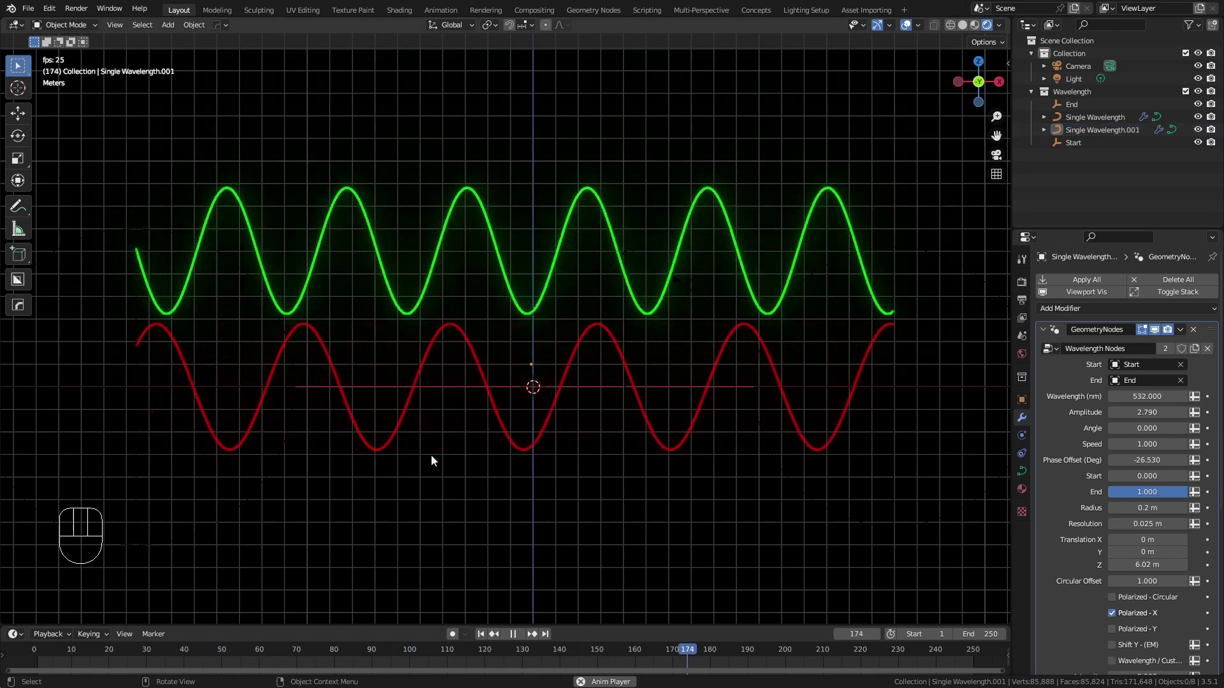
- Hide the green duplicated wave, leaving the red wave in a perspective view
click(432, 433)
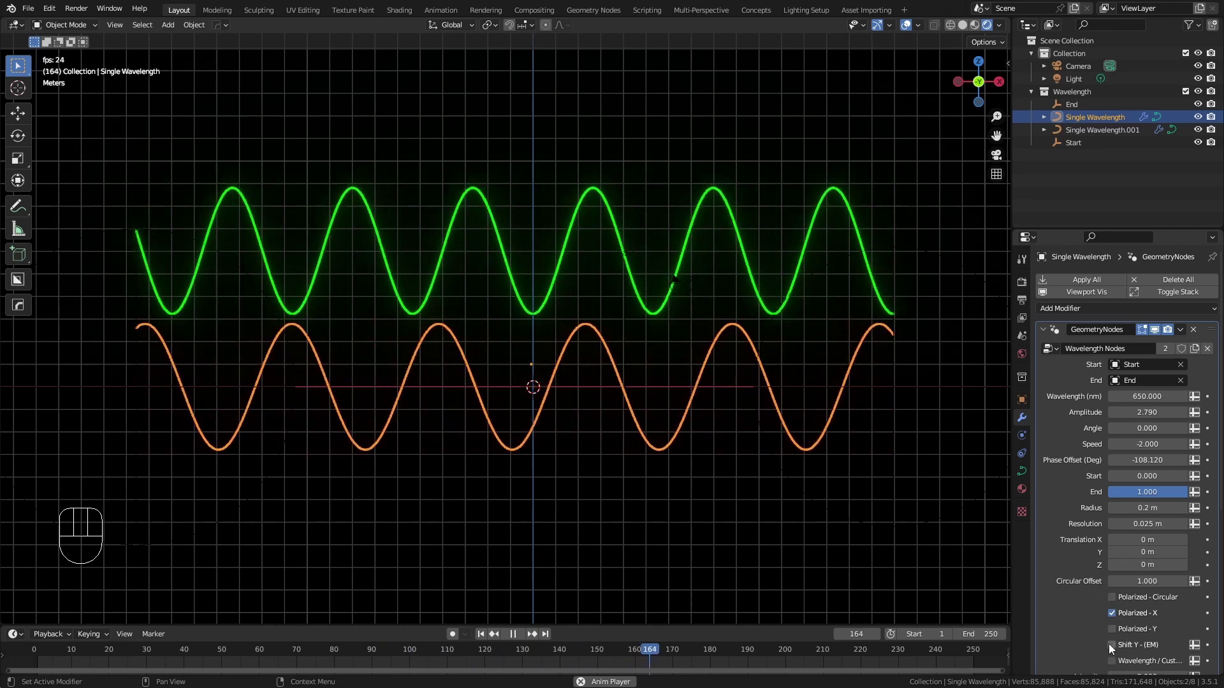
click(601, 278)
key(h)
mouse_move(594, 274)
middle_down()
mouse_move(542, 268)
mouse_move(597, 303)
mouse_move(612, 285)
middle_up()
scroll(593, 306, up, 1)
scroll(597, 298, up, 2)
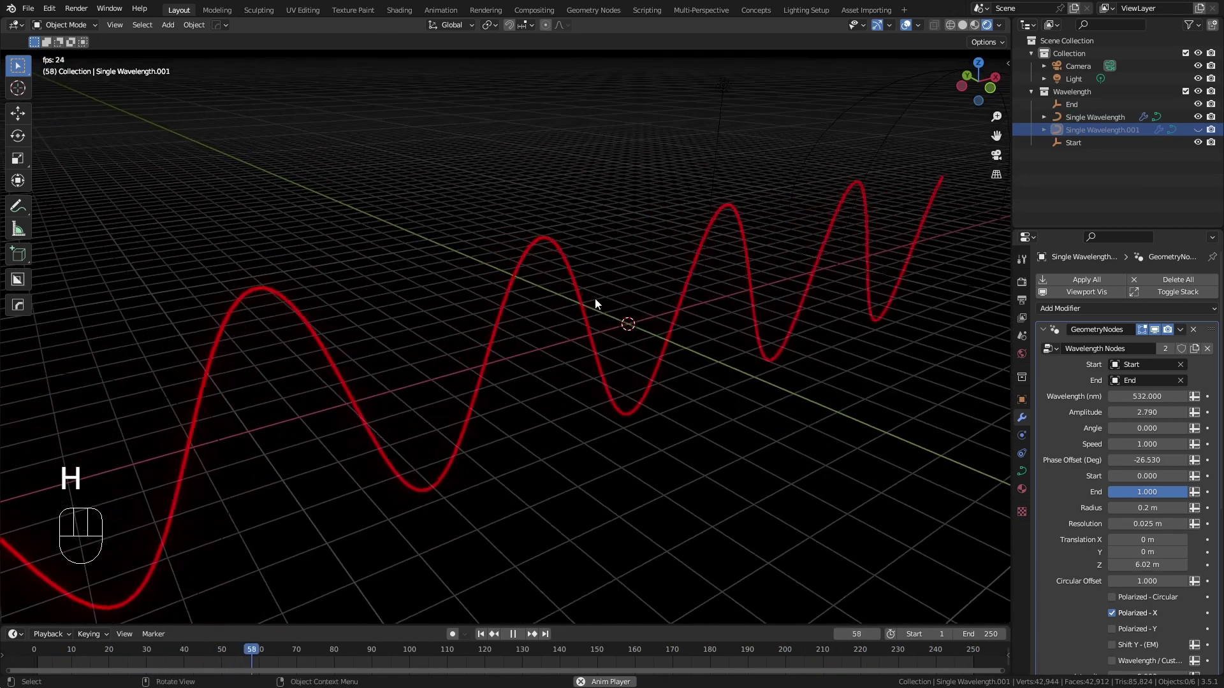
- Enable Polarized - Y on the red Single Wavelength object and examine the crossed waves from several angles
click(530, 316)
scroll(618, 356, down, 2)
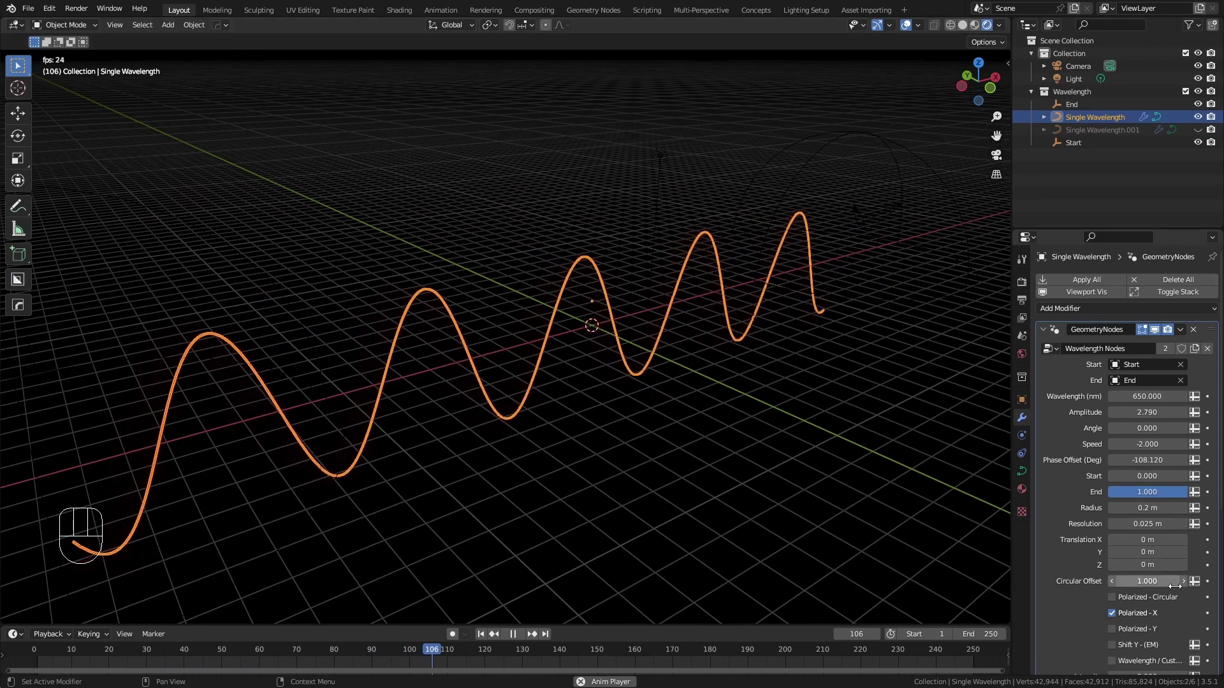
click(1112, 631)
click(677, 461)
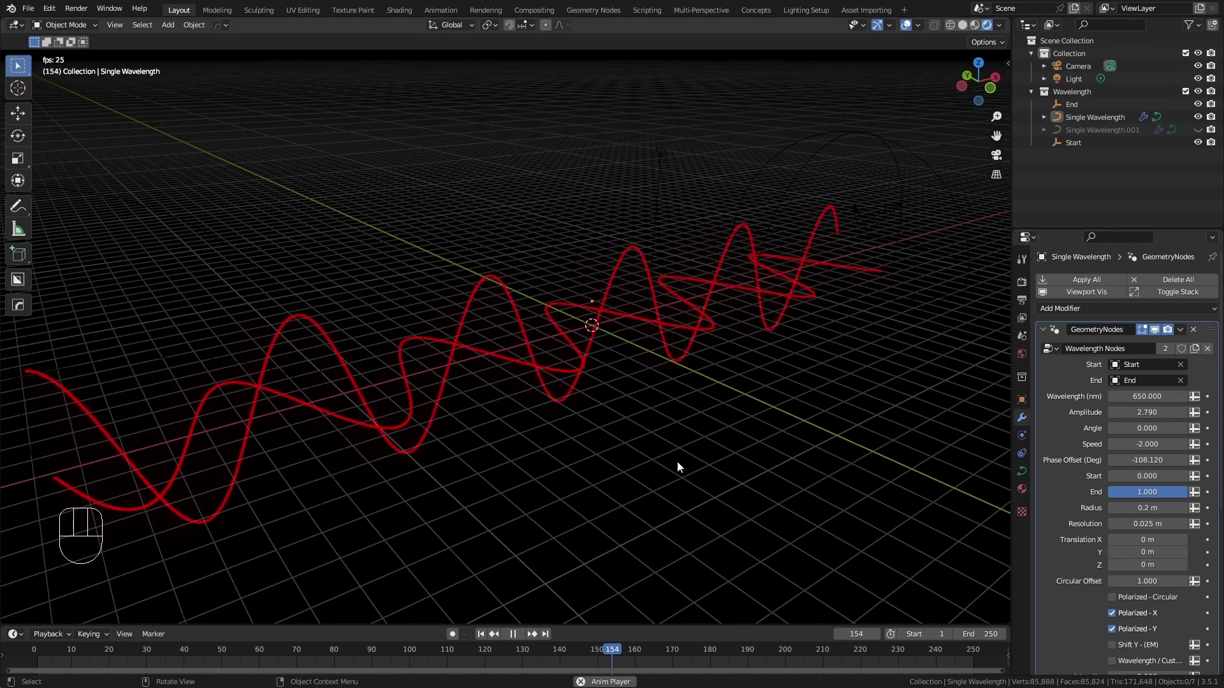
middle_drag(677, 461, 510, 477)
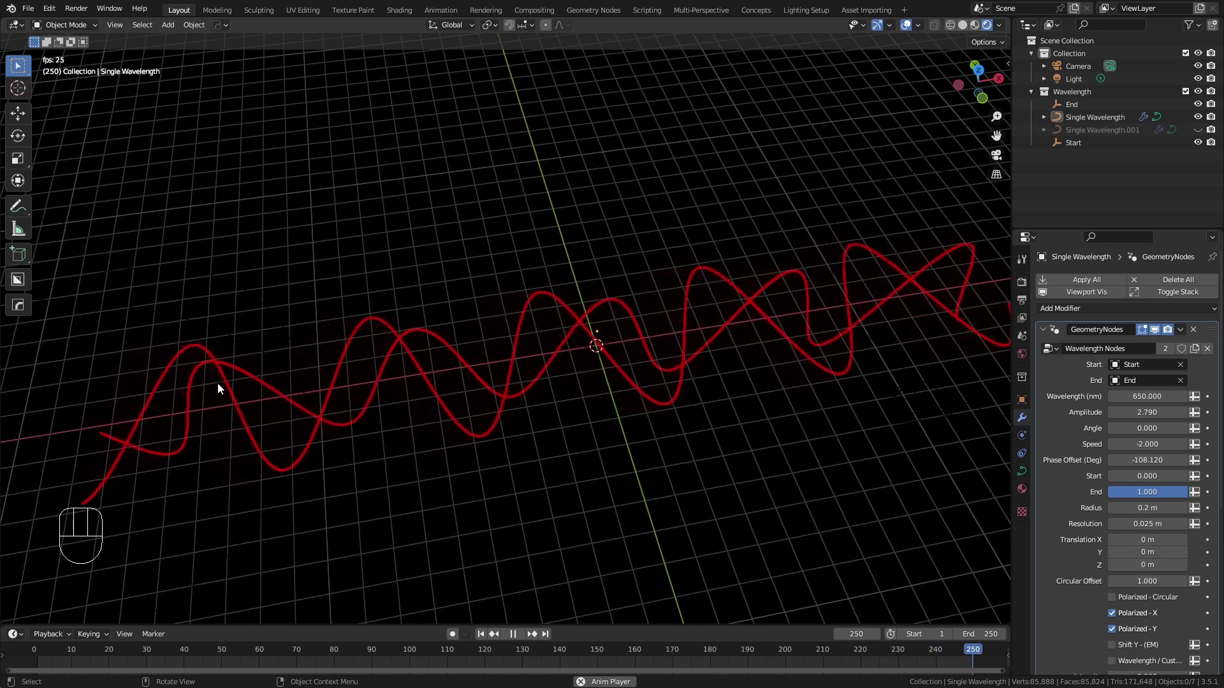
middle_drag(217, 383, 315, 340)
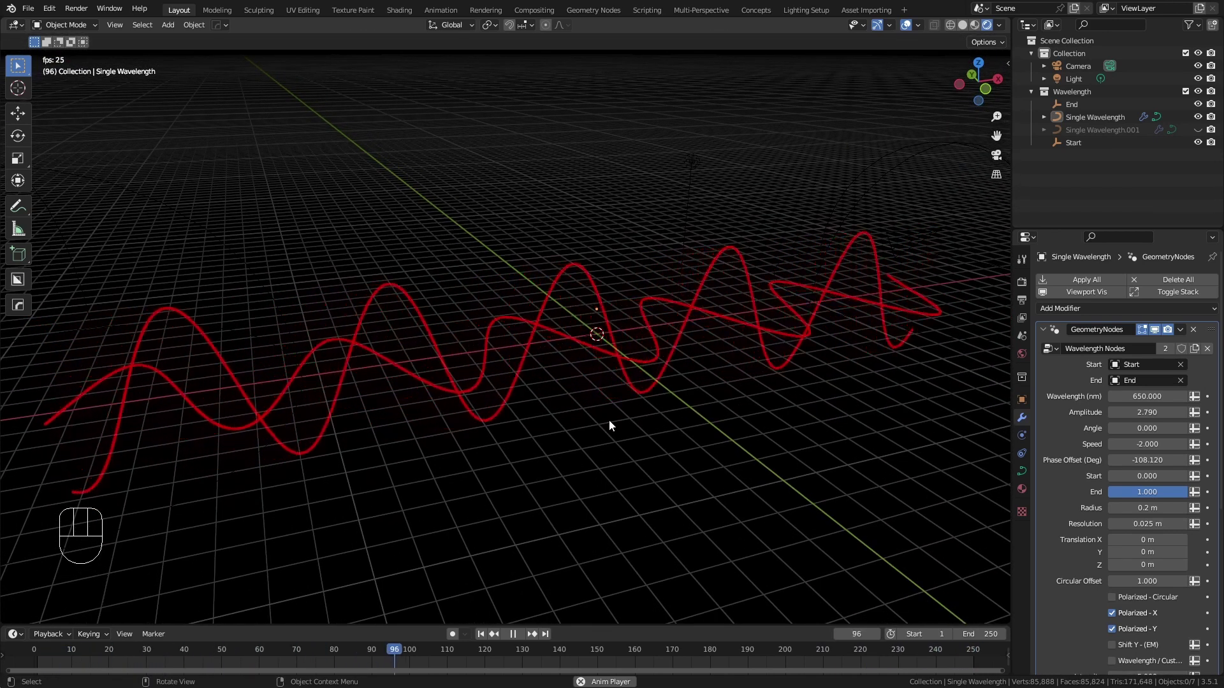
- Try the Shift Y - (EM) option on the wave, toggle Polarized - Y, and disable the shift again
click(1113, 646)
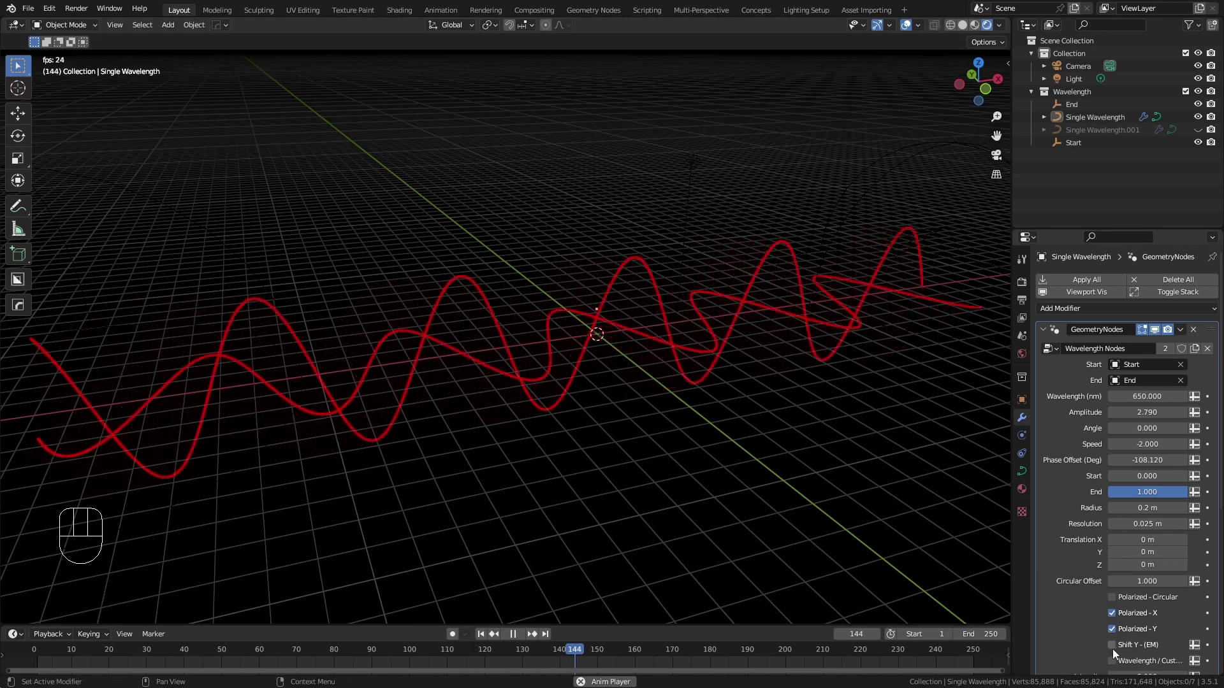
middle_drag(628, 393, 357, 380)
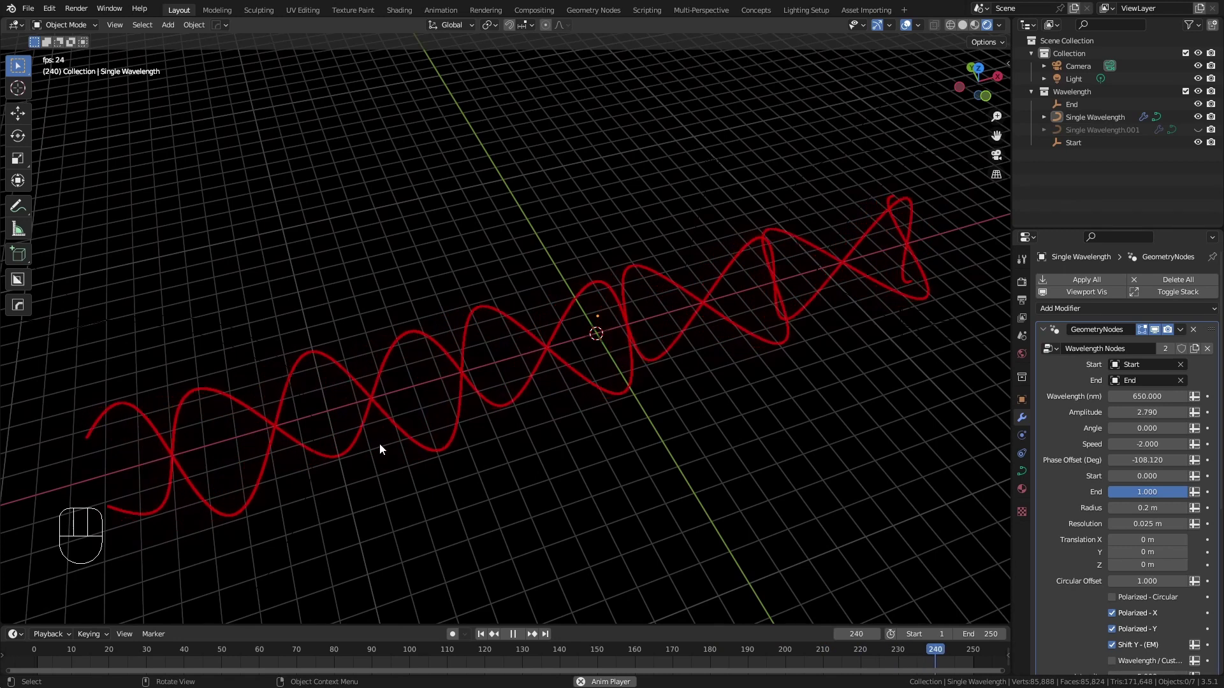
middle_drag(380, 445, 483, 408)
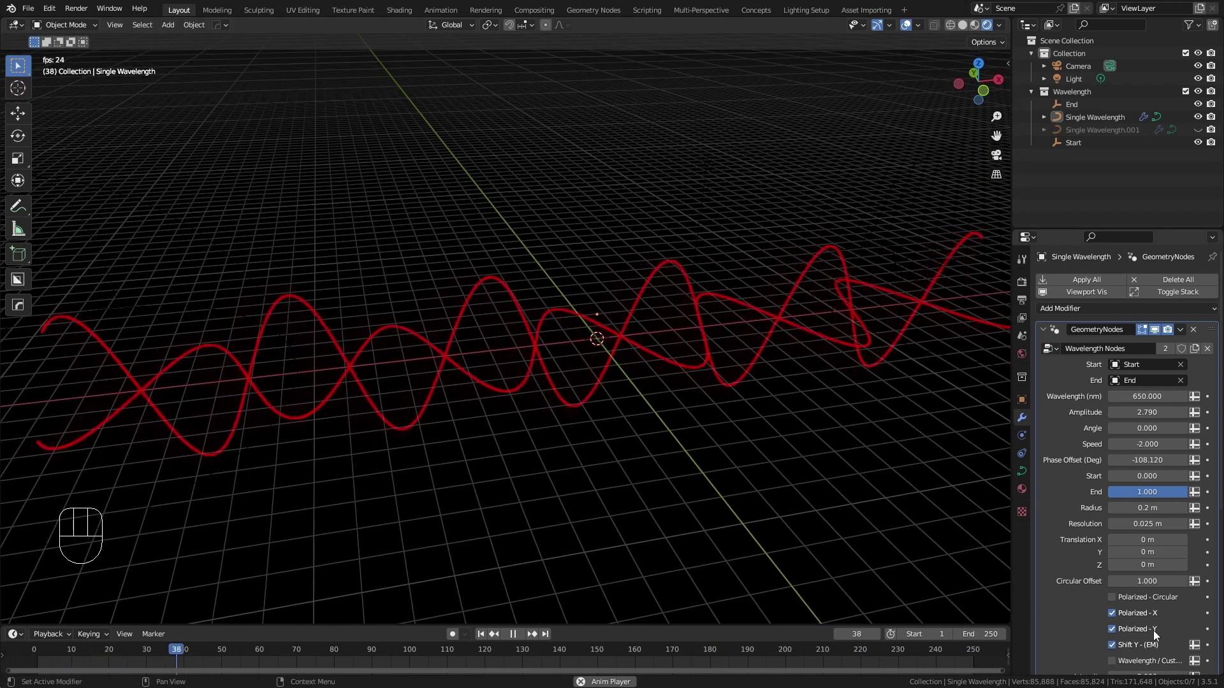
click(1122, 627)
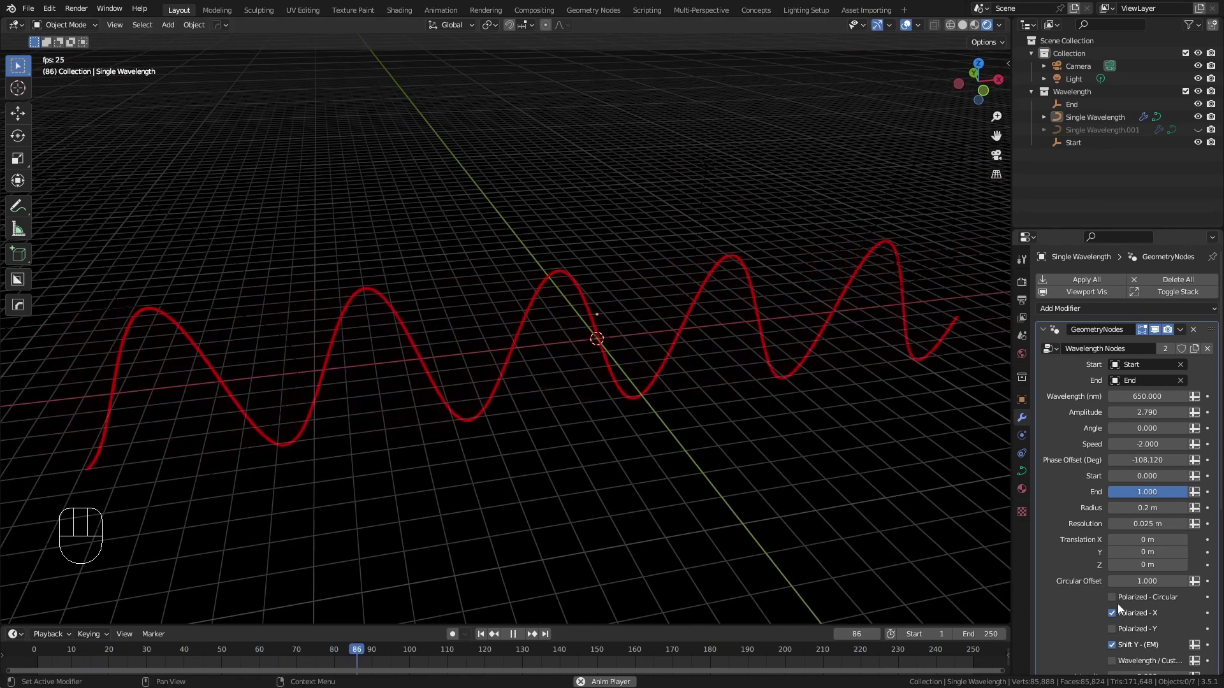
click(1111, 645)
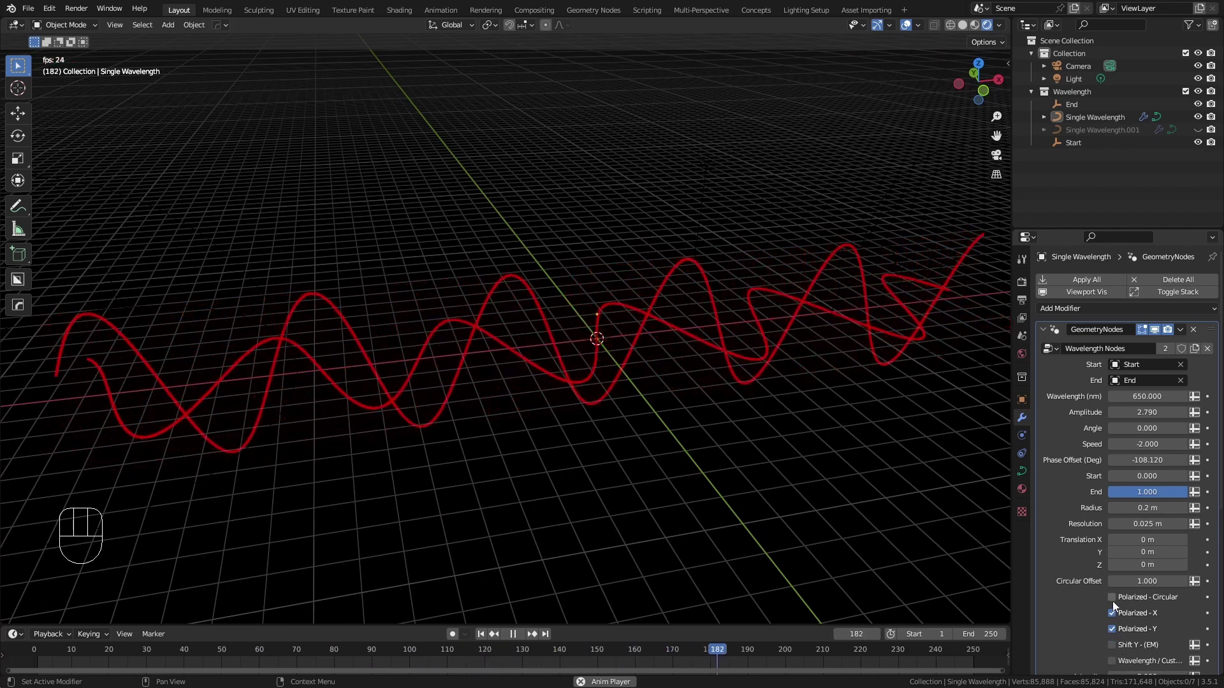
- Enable Polarized - Circular on the wave and examine the helix in front, right and perspective views
click(1112, 602)
middle_drag(878, 488, 574, 440)
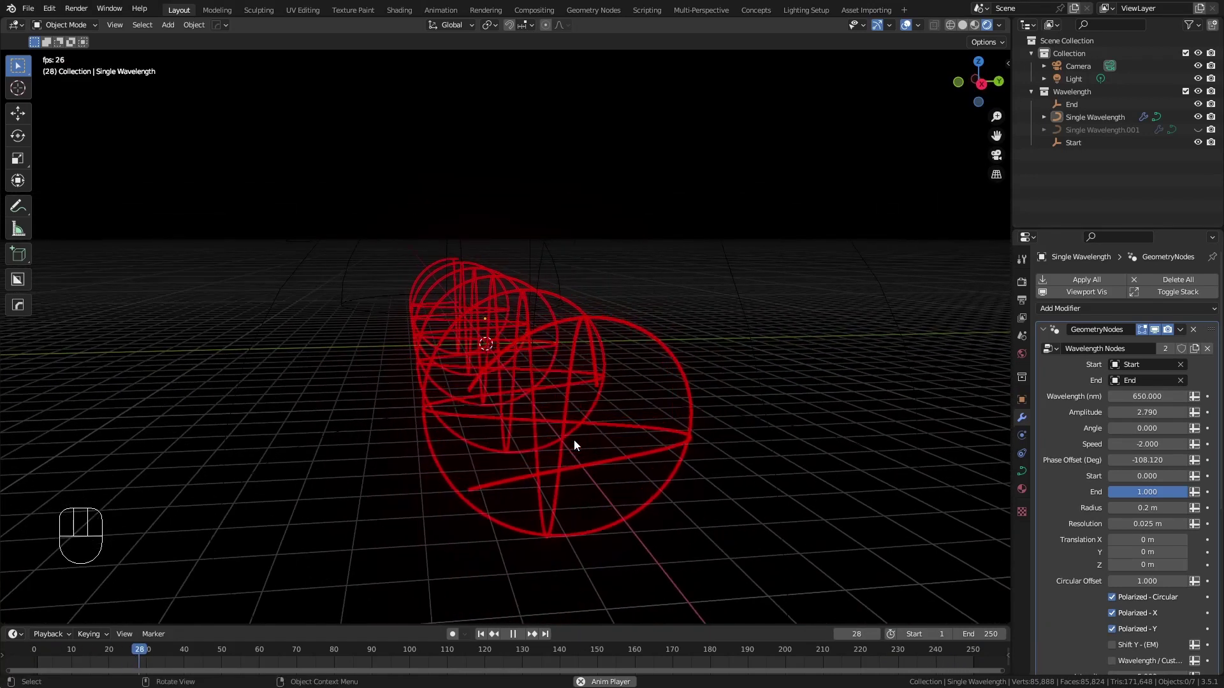
key(KP_1)
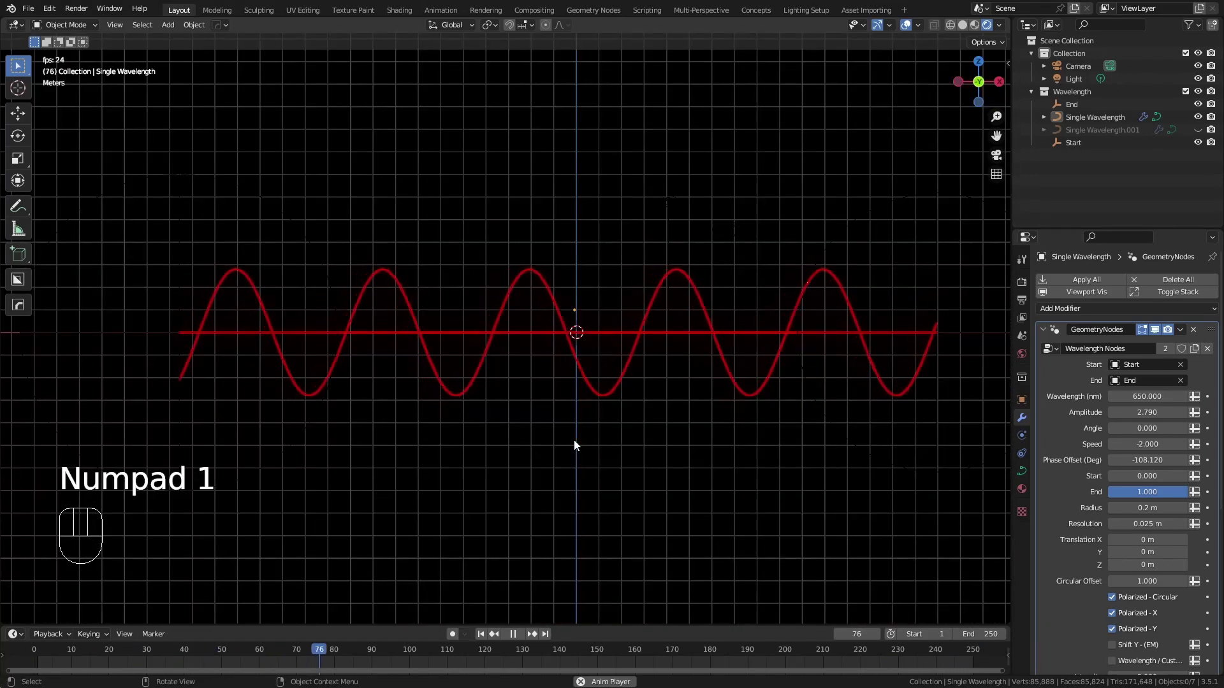
key(KP_3)
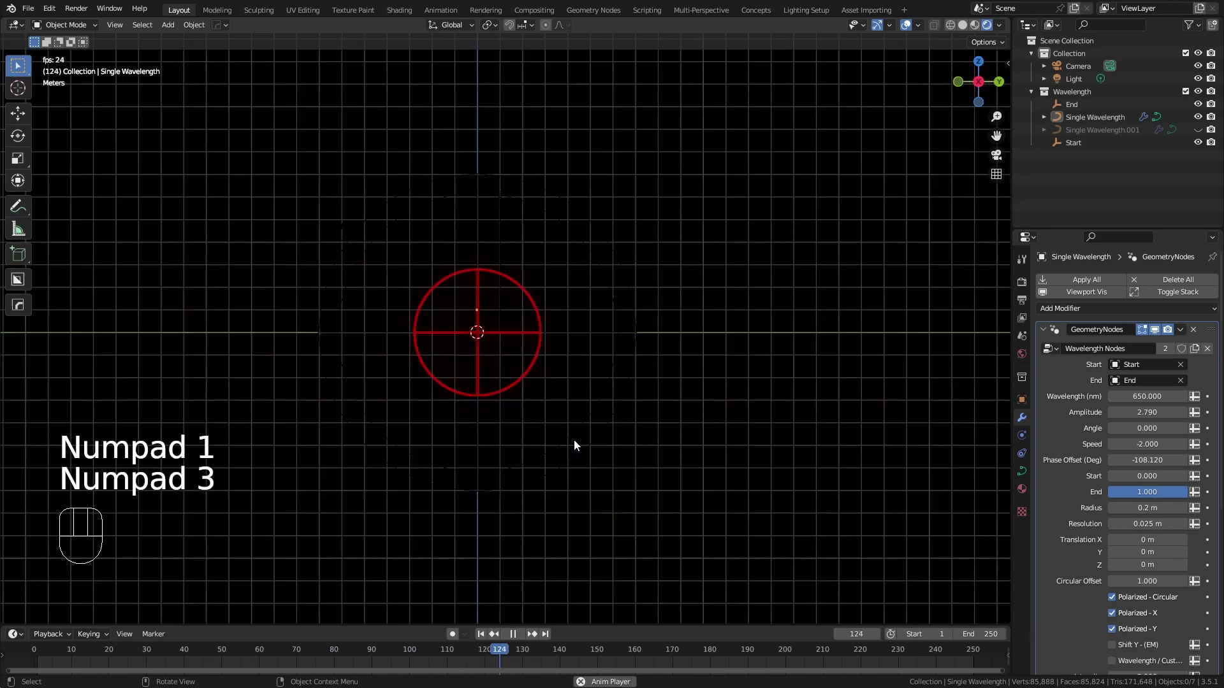
scroll(574, 438, up, 4)
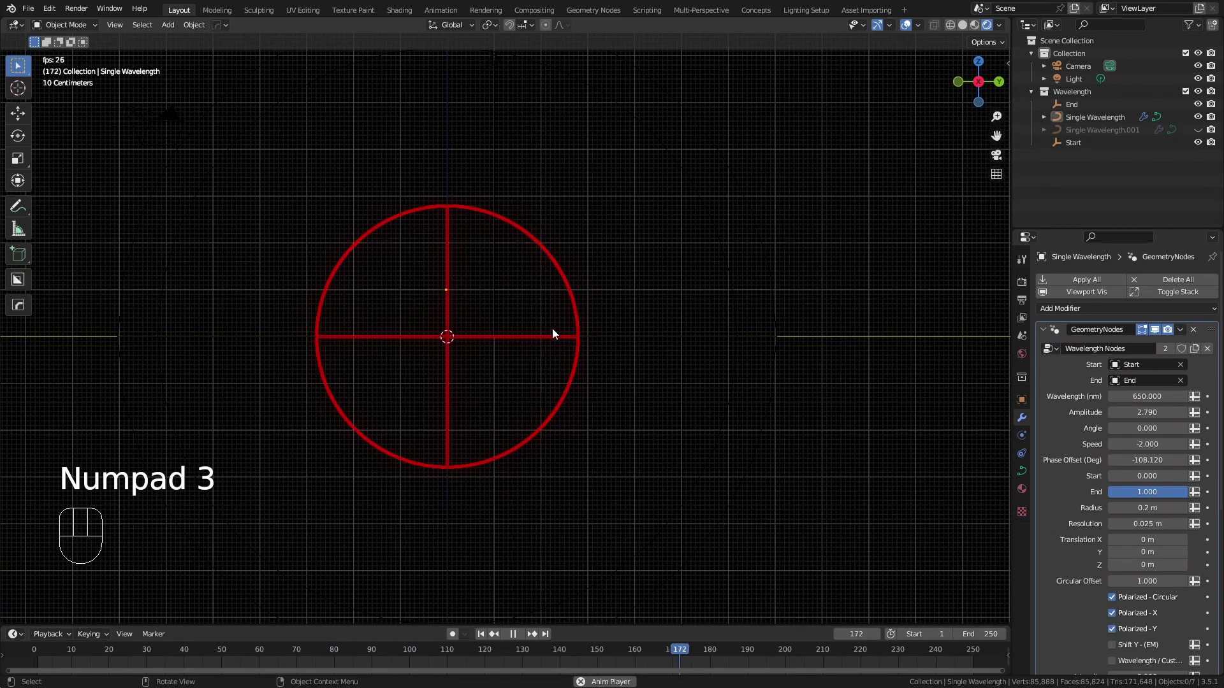
middle_drag(552, 329, 345, 431)
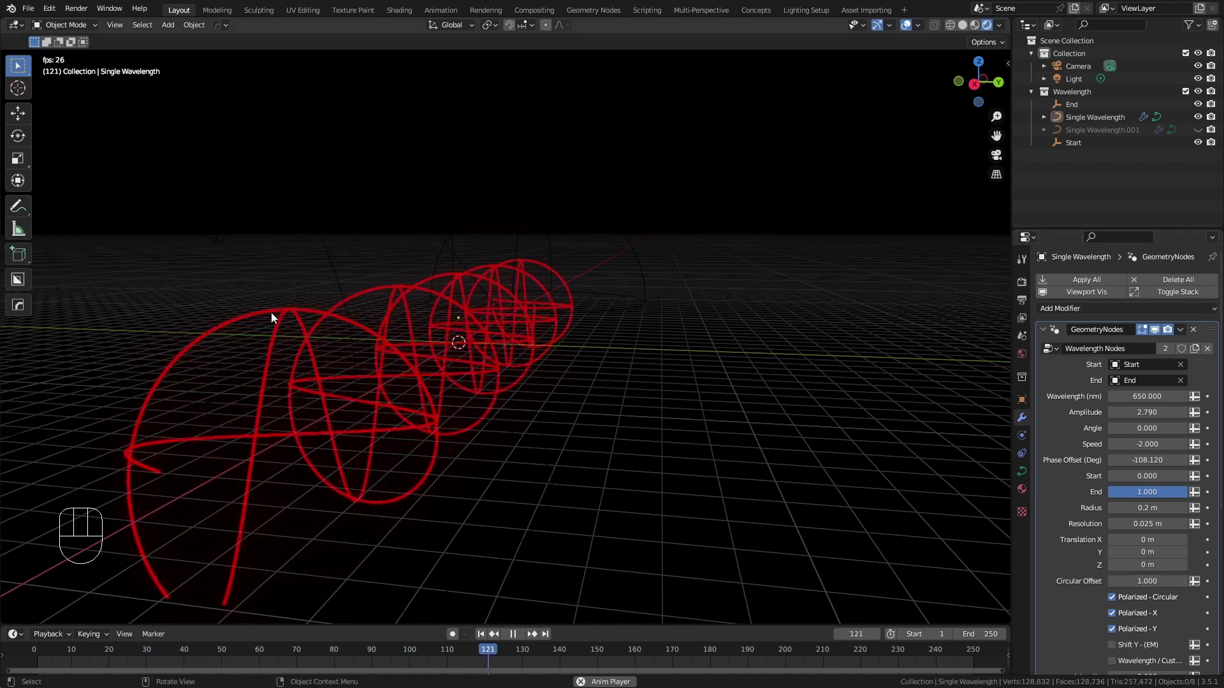
- Raise the wave's Circular Offset to 1.050 and refine it to 1.026
mouse_move(1147, 582)
mouse_down()
mouse_move(1116, 581)
mouse_move(1153, 582)
mouse_up()
scroll(505, 358, up, 5)
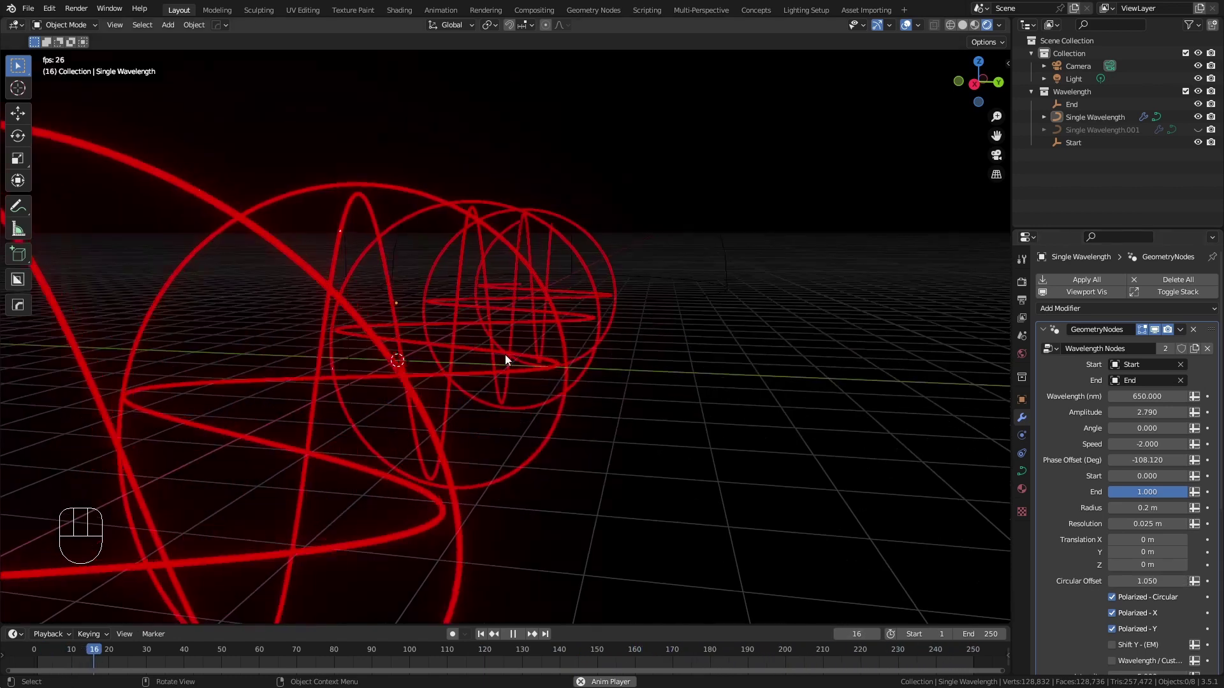
scroll(505, 355, up, 2)
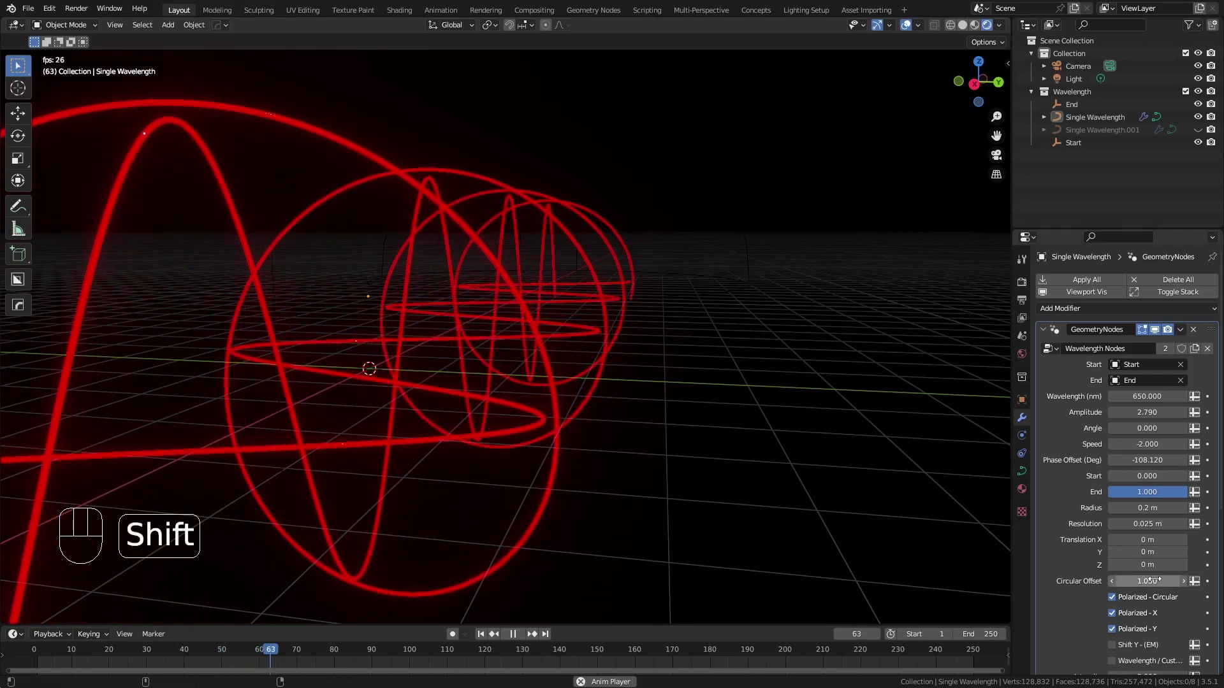
shift+drag(1154, 579, 1139, 578)
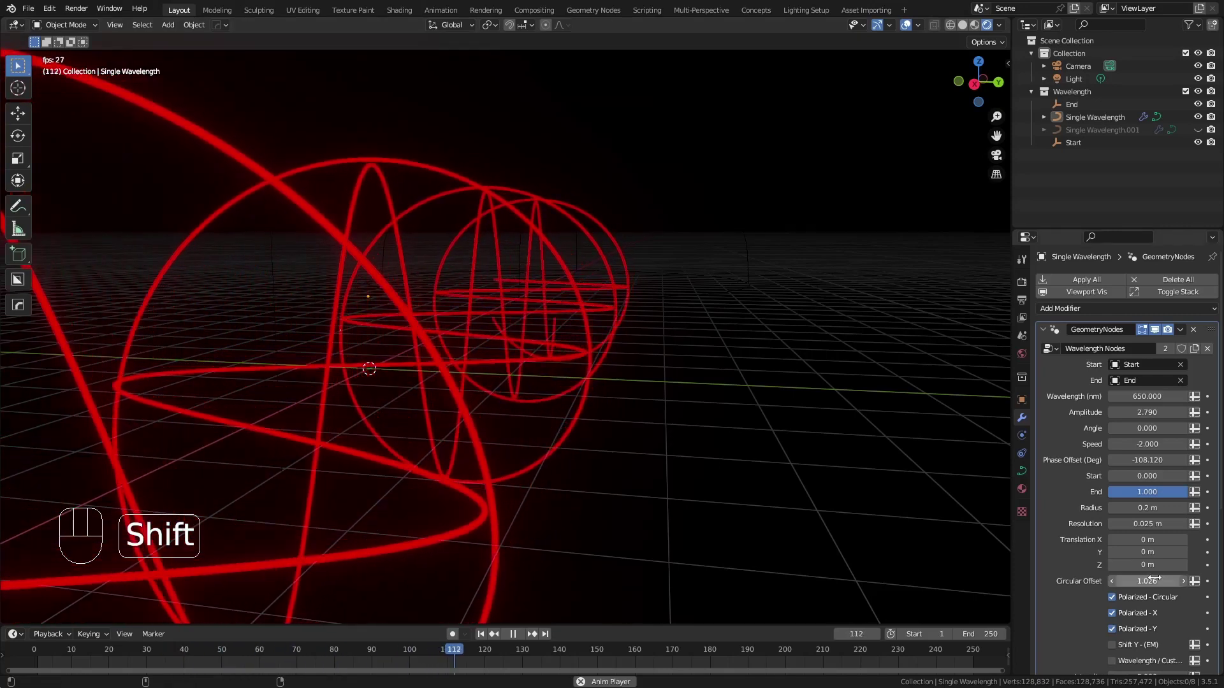
- Try a Radius of 0.538 m with a Circular Offset of 1.076, and undo both changes
shift+drag(1147, 508, 1166, 507)
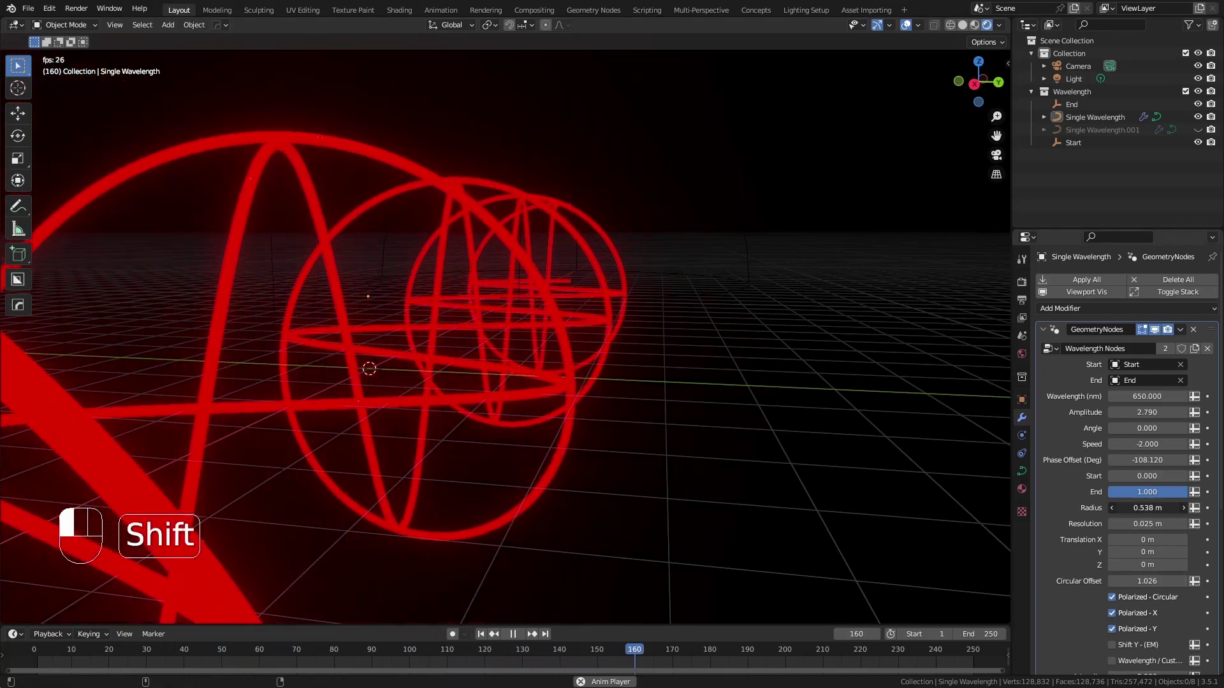
shift+drag(1147, 581, 1179, 580)
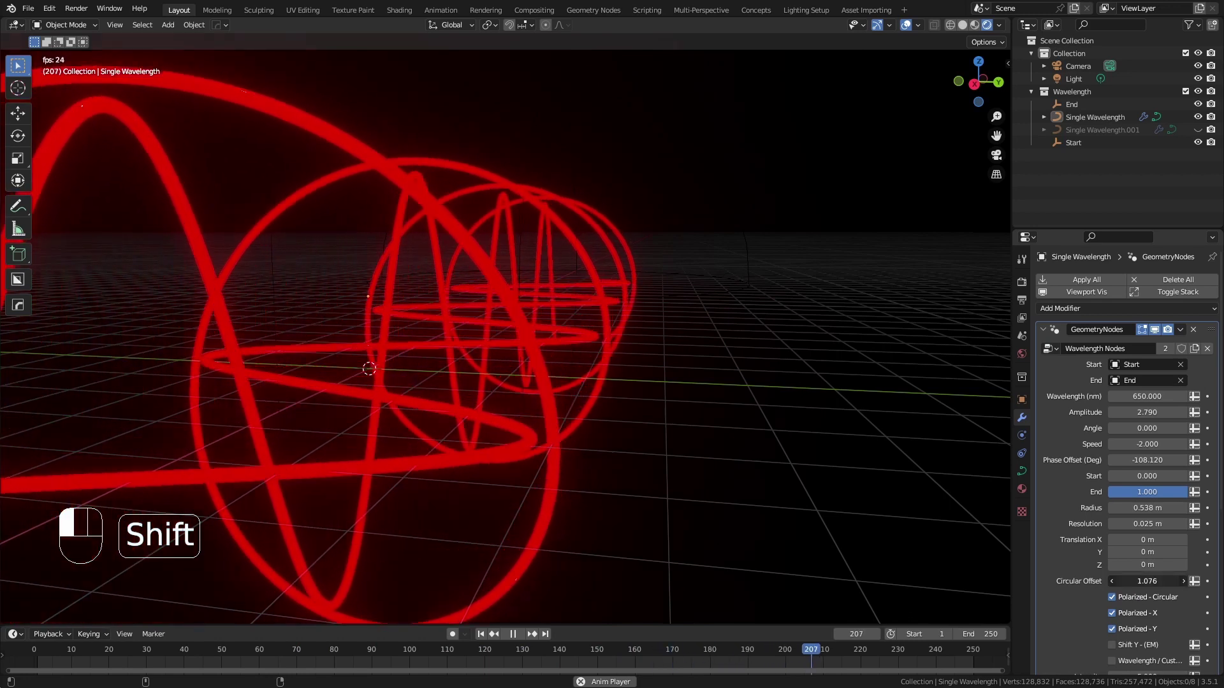
key(ctrl+z)
key(ctrl+z)
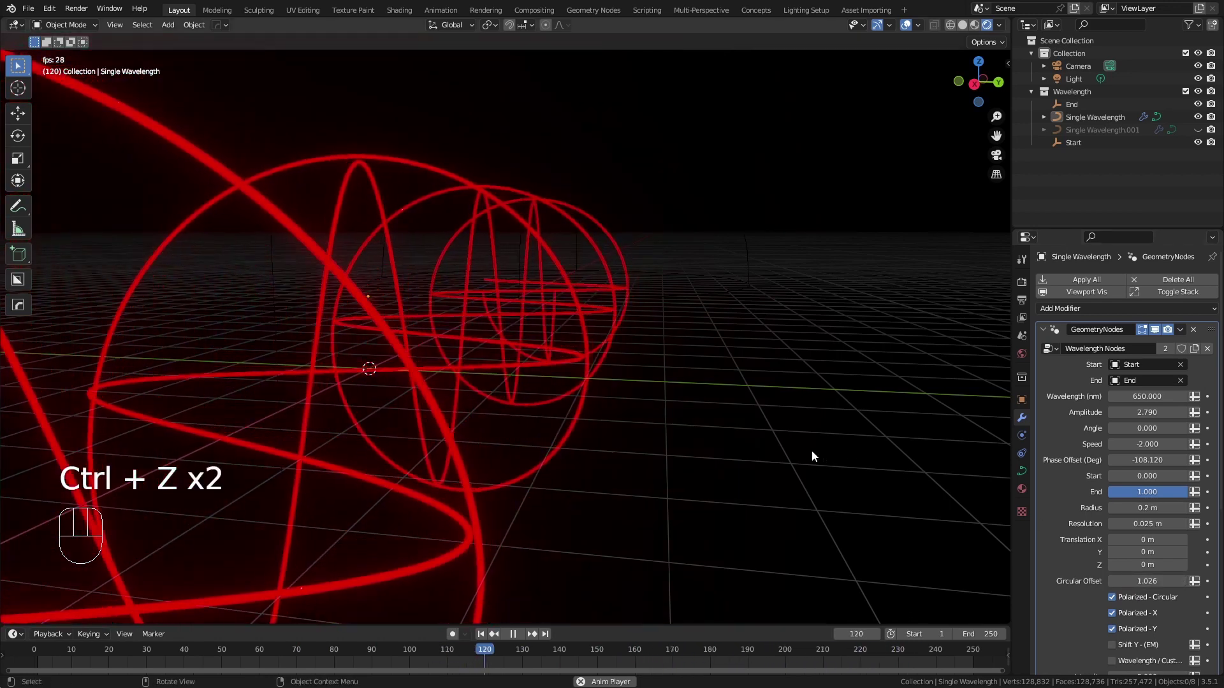
- Disable Polarized - Circular on the wave and set its Wavelength to 580 nm
middle_drag(802, 450, 745, 454)
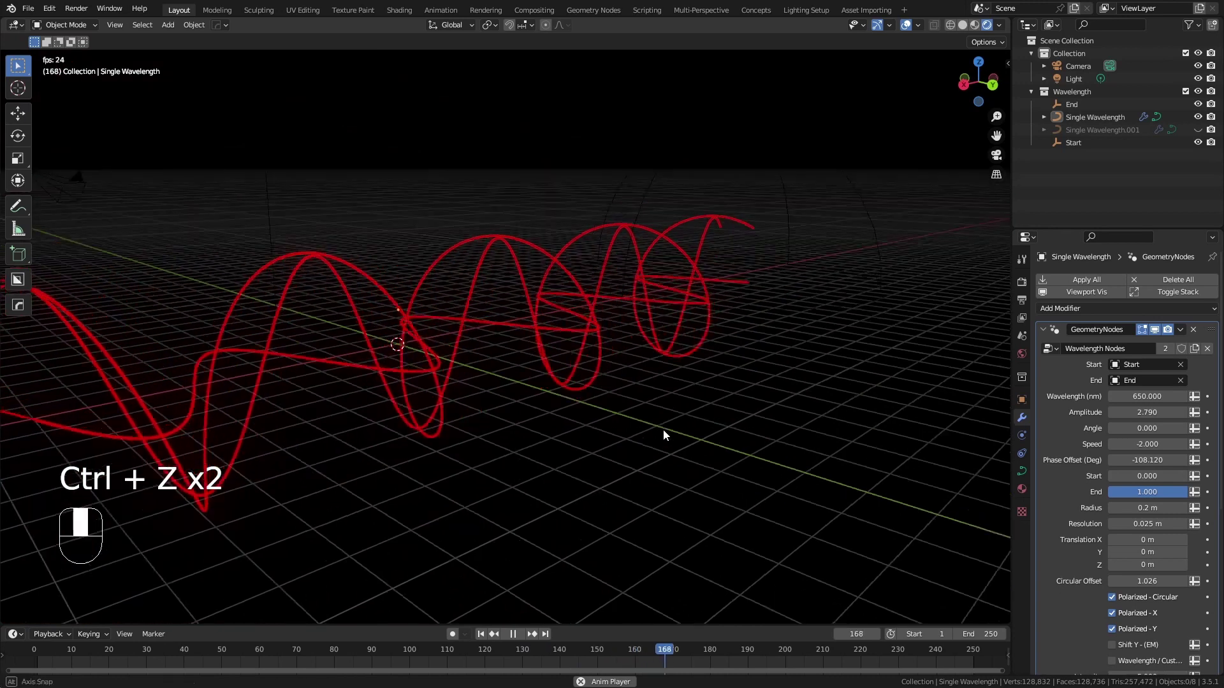
middle_drag(664, 431, 979, 548)
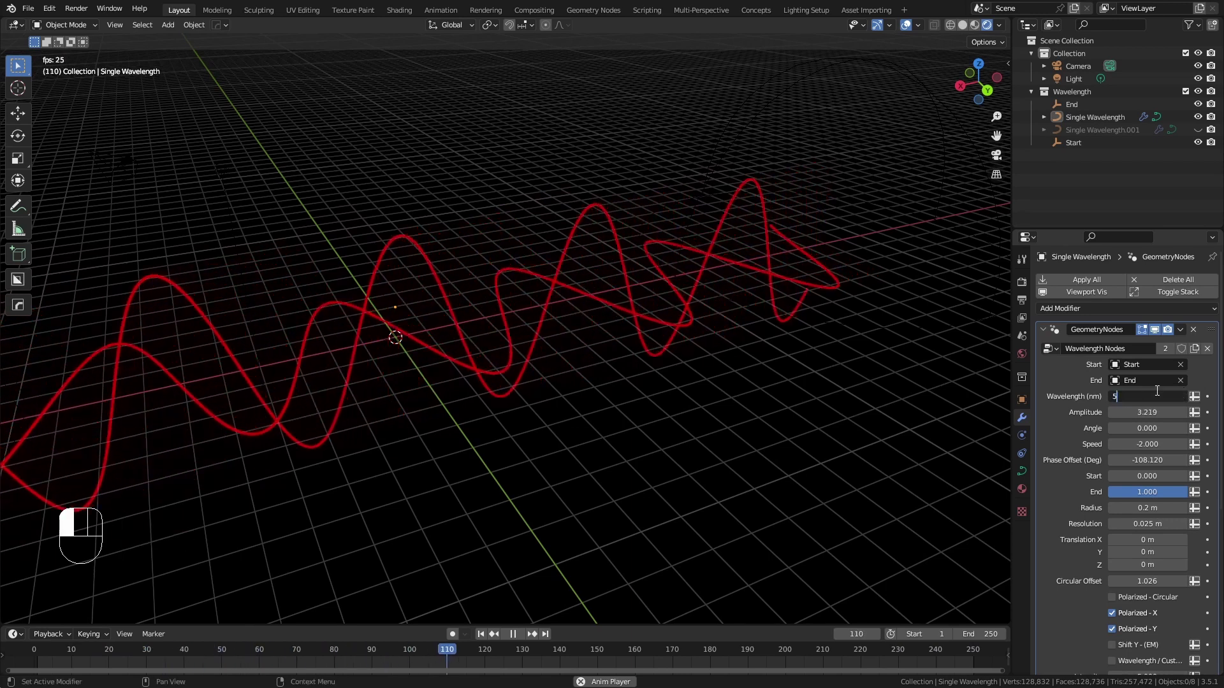
text(0)
key(Return)
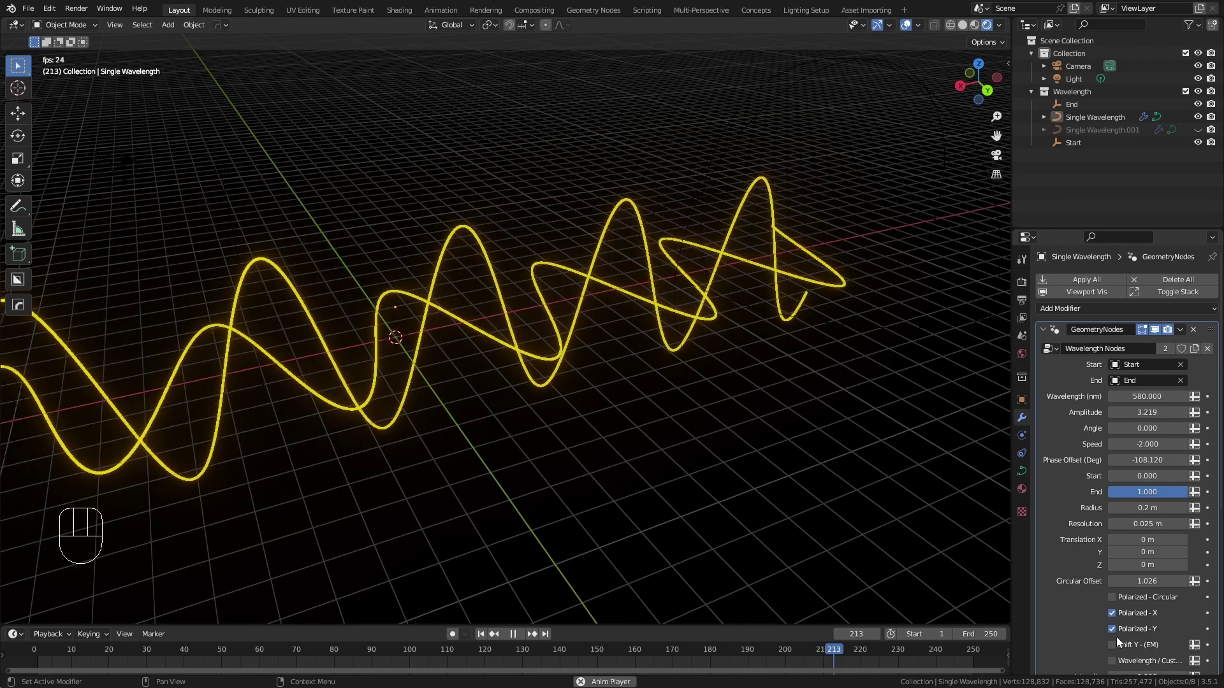
- Enable the Wavelength / Custom colour option on the wave and turn Polarized - Circular back on
scroll(1108, 550, down, 1)
scroll(1105, 598, down, 1)
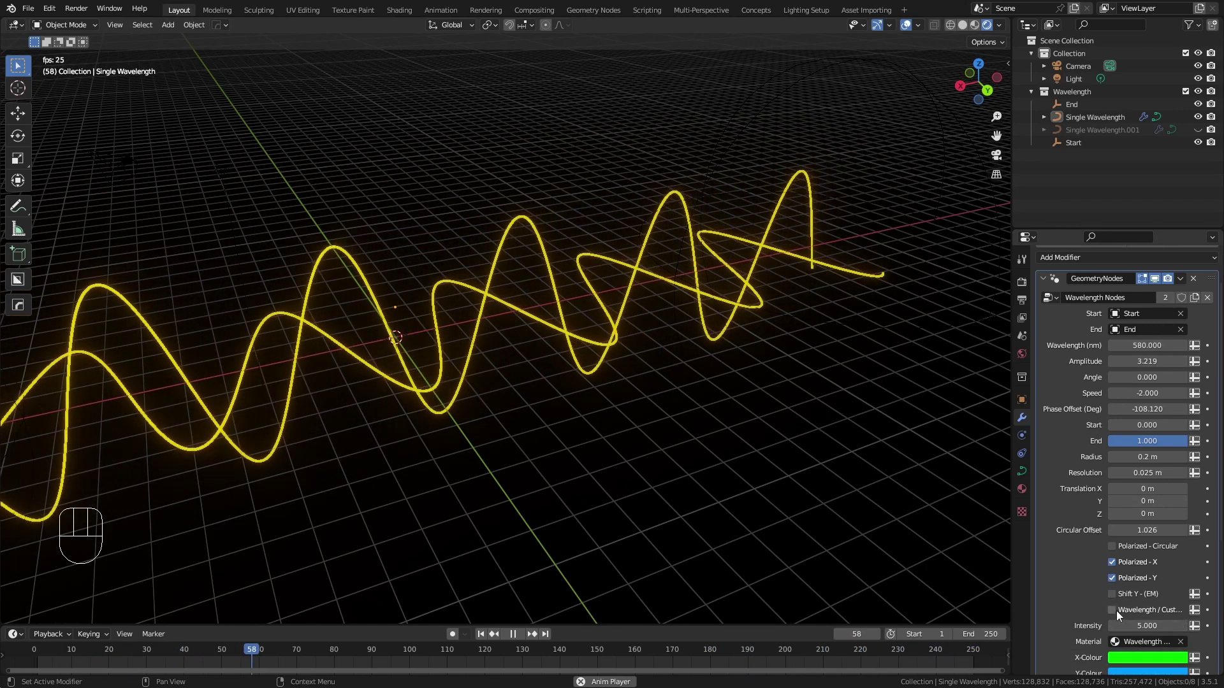
click(1112, 610)
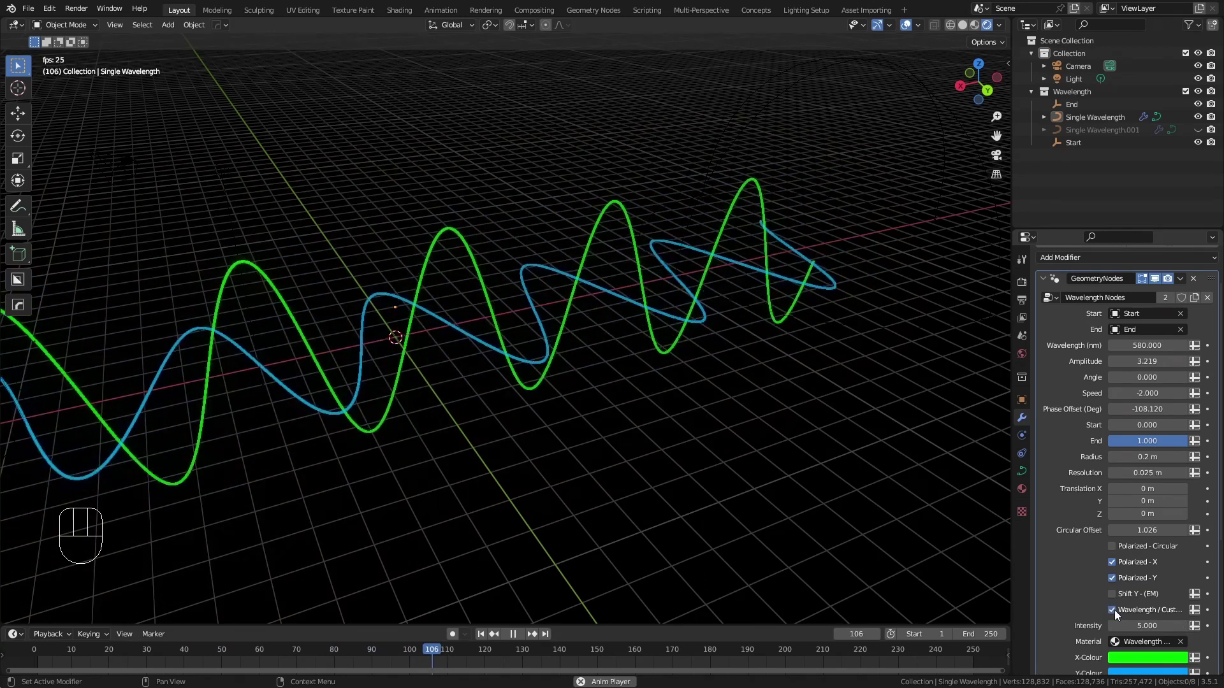
scroll(1142, 564, down, 3)
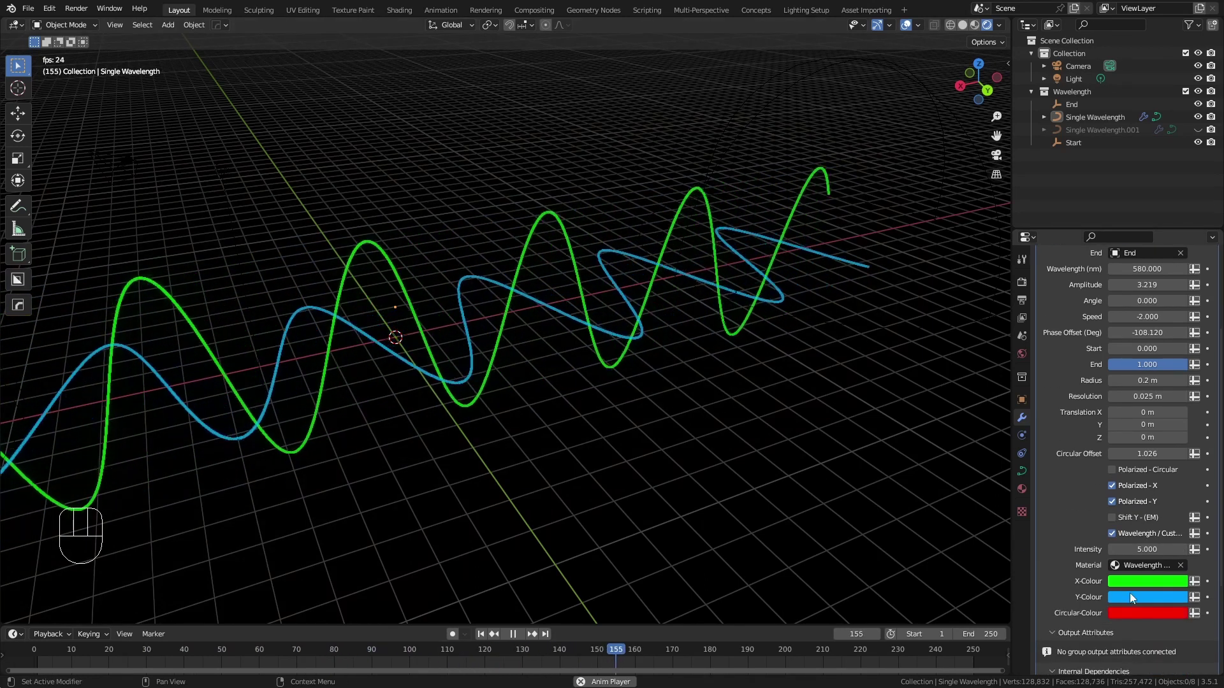
click(1112, 469)
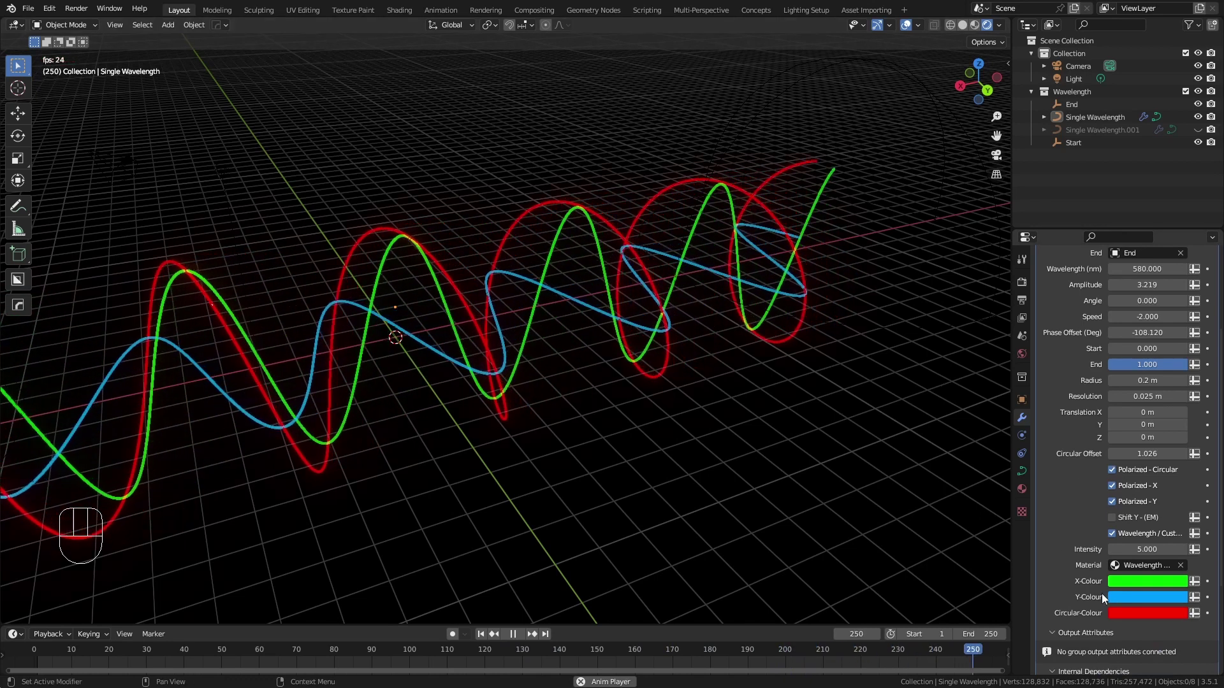
- Try a blue X-Colour with a hue of 0.610 on the wave, and return it to green
click(1123, 584)
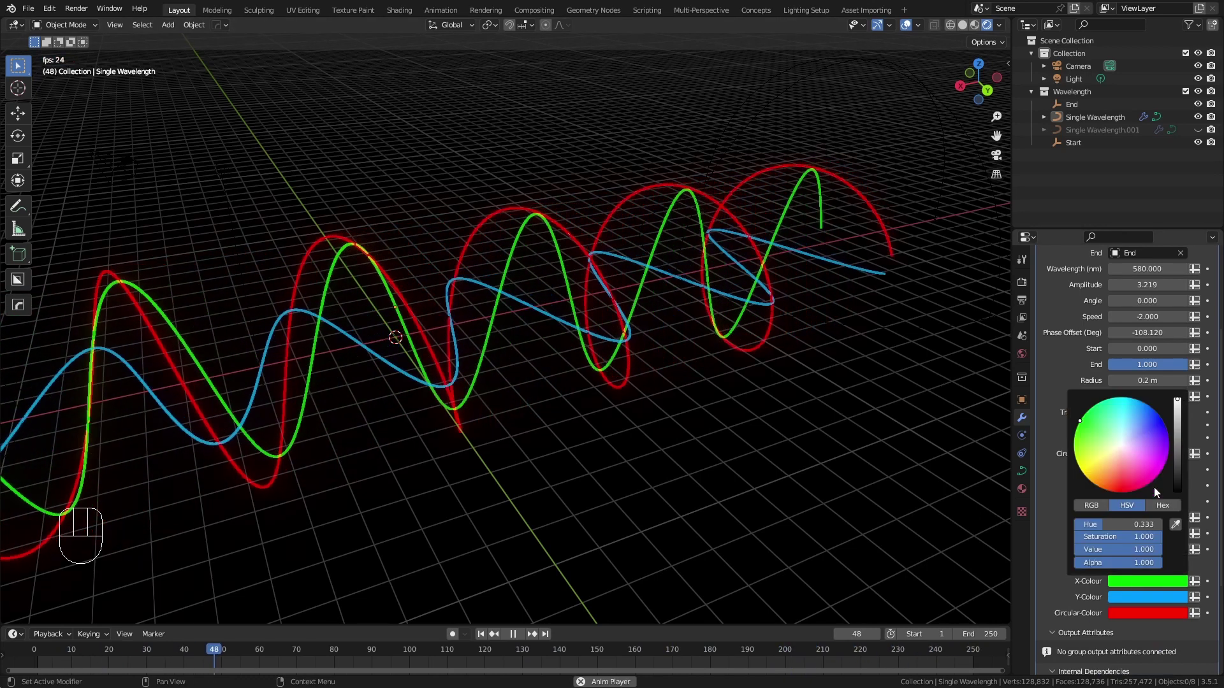
drag(1118, 404, 1147, 405)
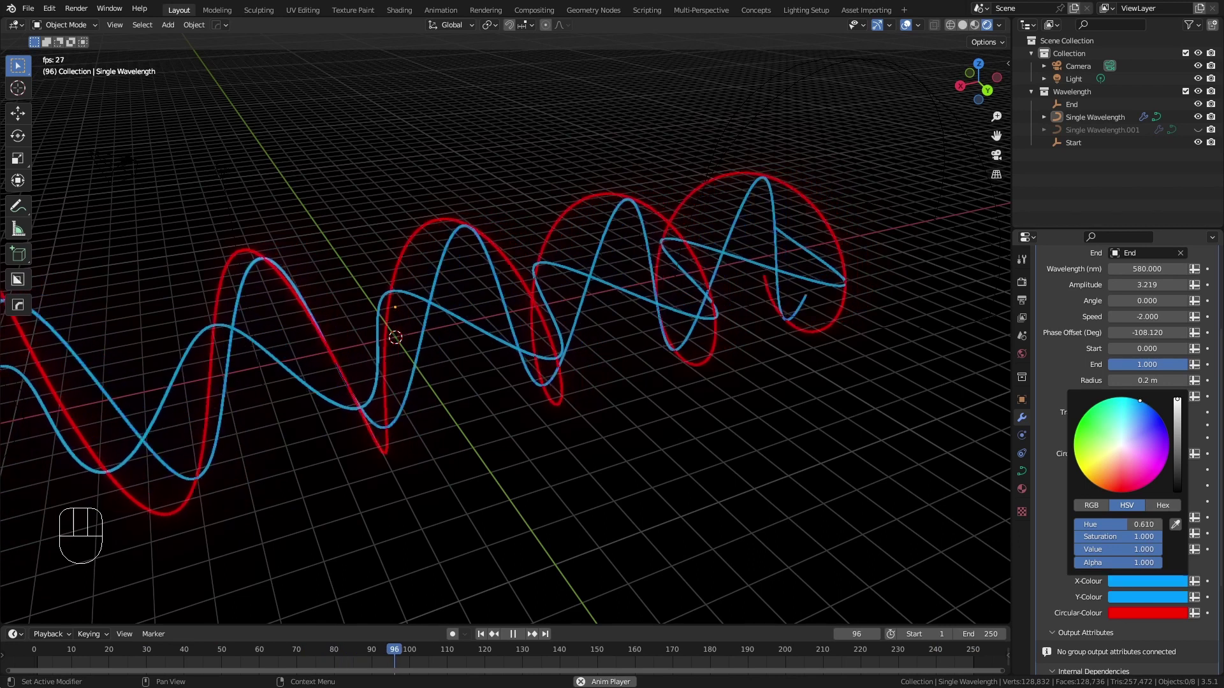
mouse_move(1113, 460)
mouse_down()
mouse_move(1126, 437)
mouse_move(1079, 425)
mouse_up()
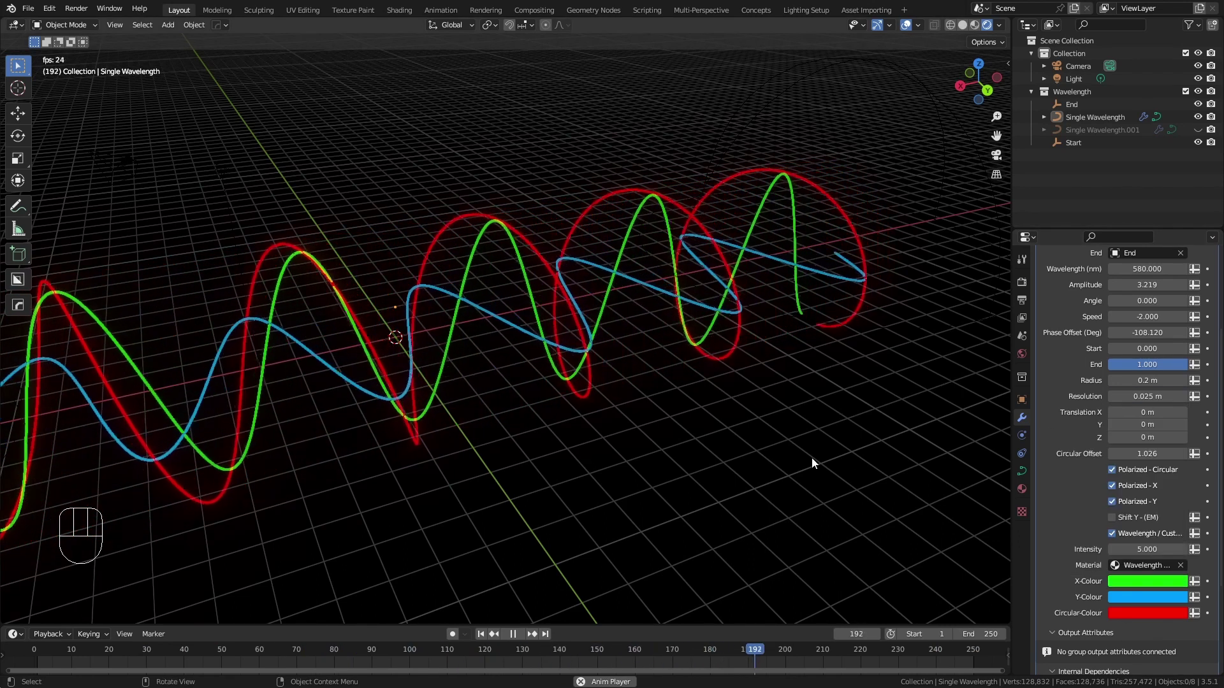
- Disable the Wavelength / Custom colour option and try a Wavelength of 750 nm on the wave
click(1113, 533)
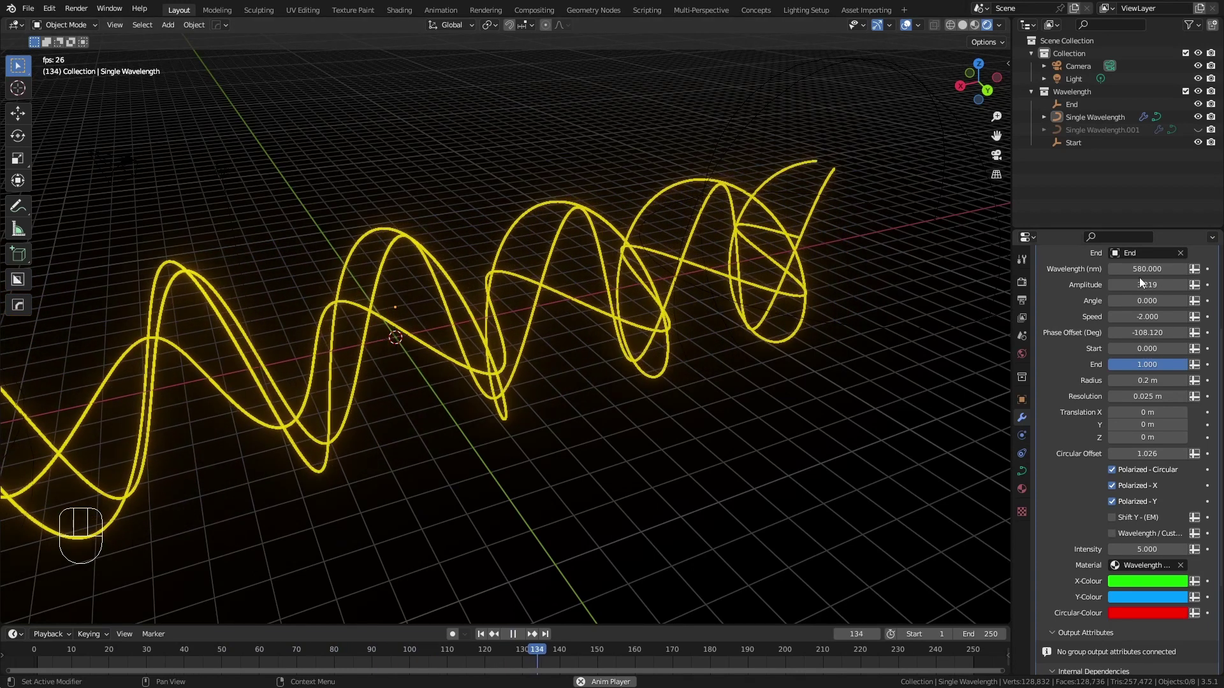
click(1137, 271)
text(750)
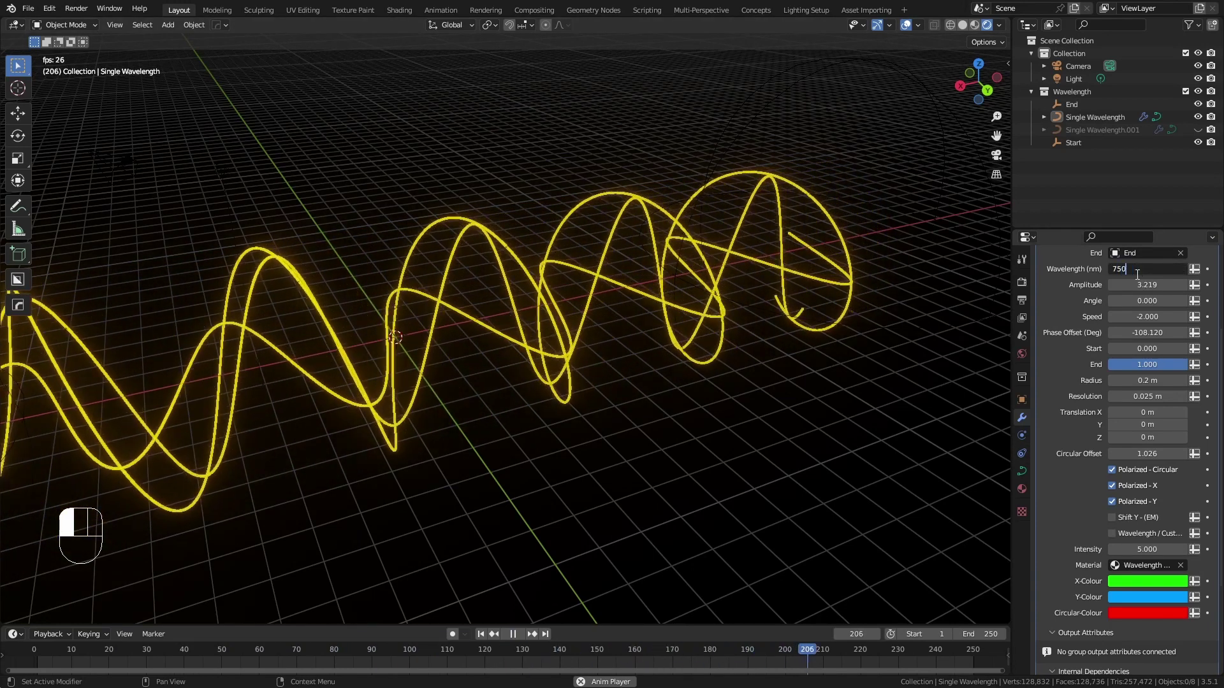
key(Return)
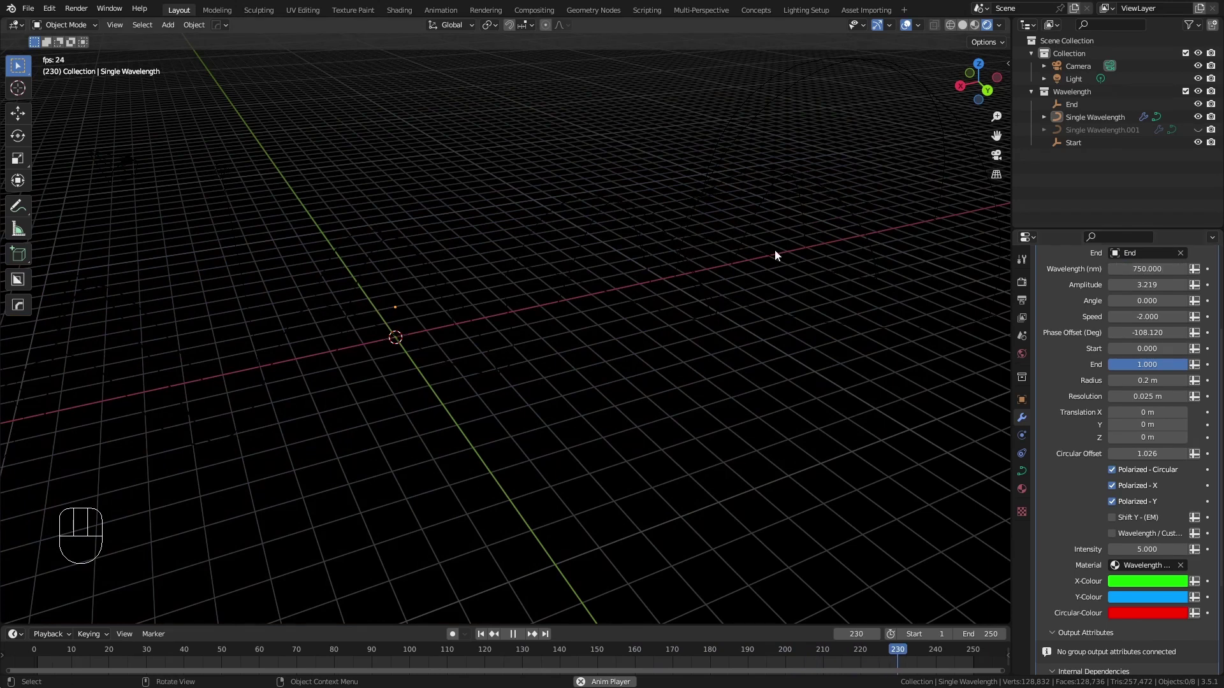
middle_drag(775, 255, 579, 289)
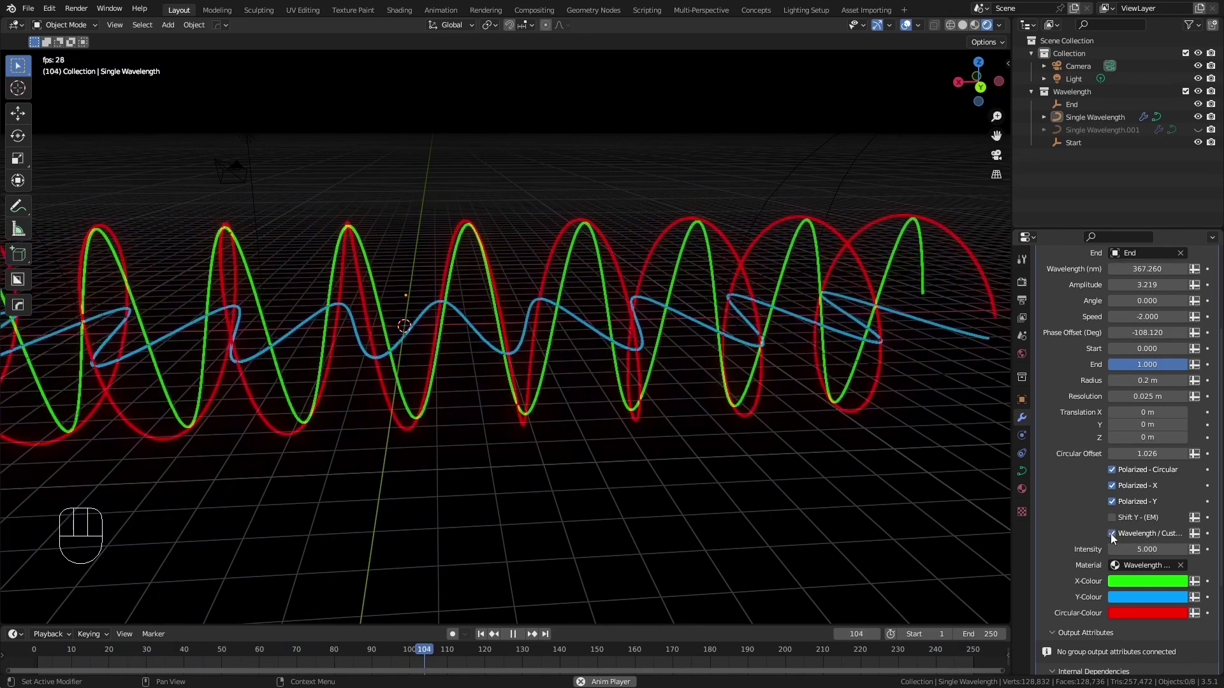
- Disable Polarized - Y, Polarized - Circular and the Wavelength / Custom colour option, leaving only Polarized - X enabled
middle_drag(621, 392, 653, 359)
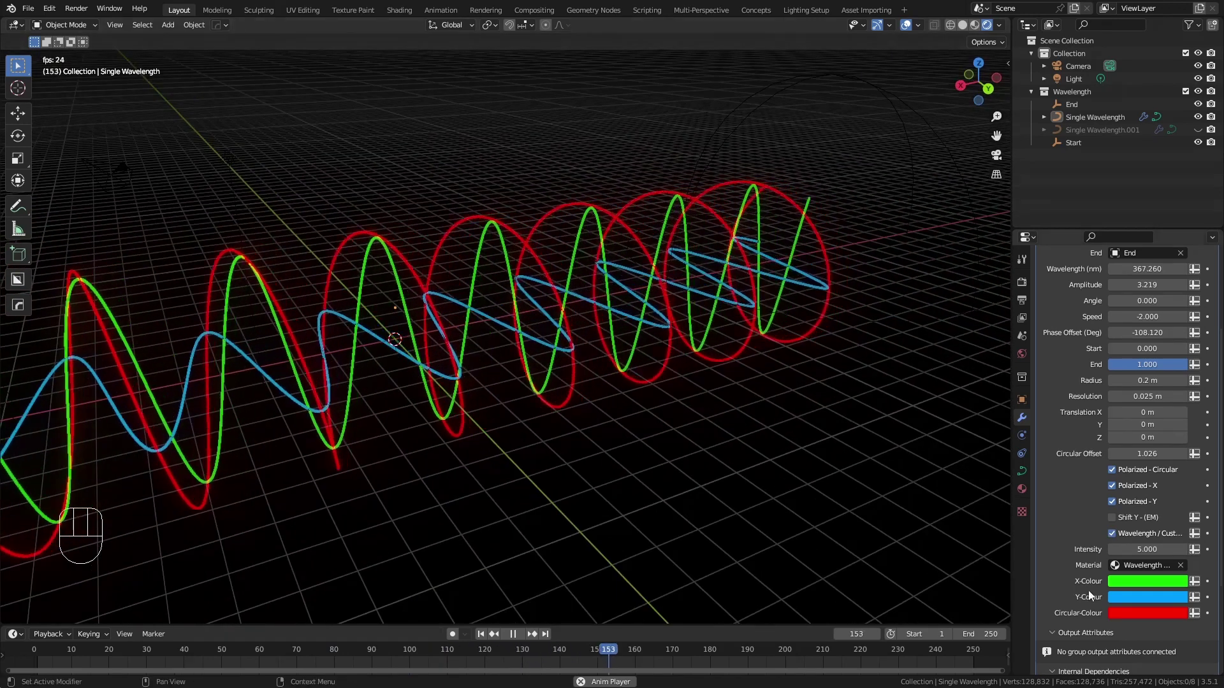
click(1112, 501)
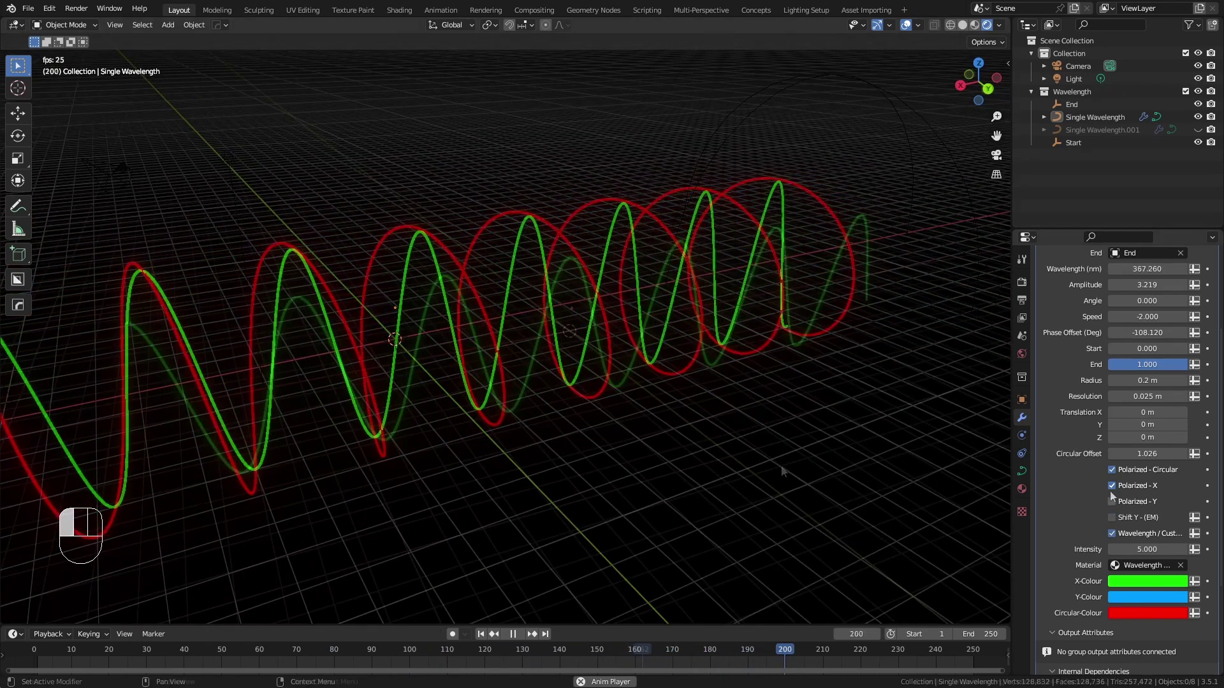
click(1112, 470)
click(1112, 534)
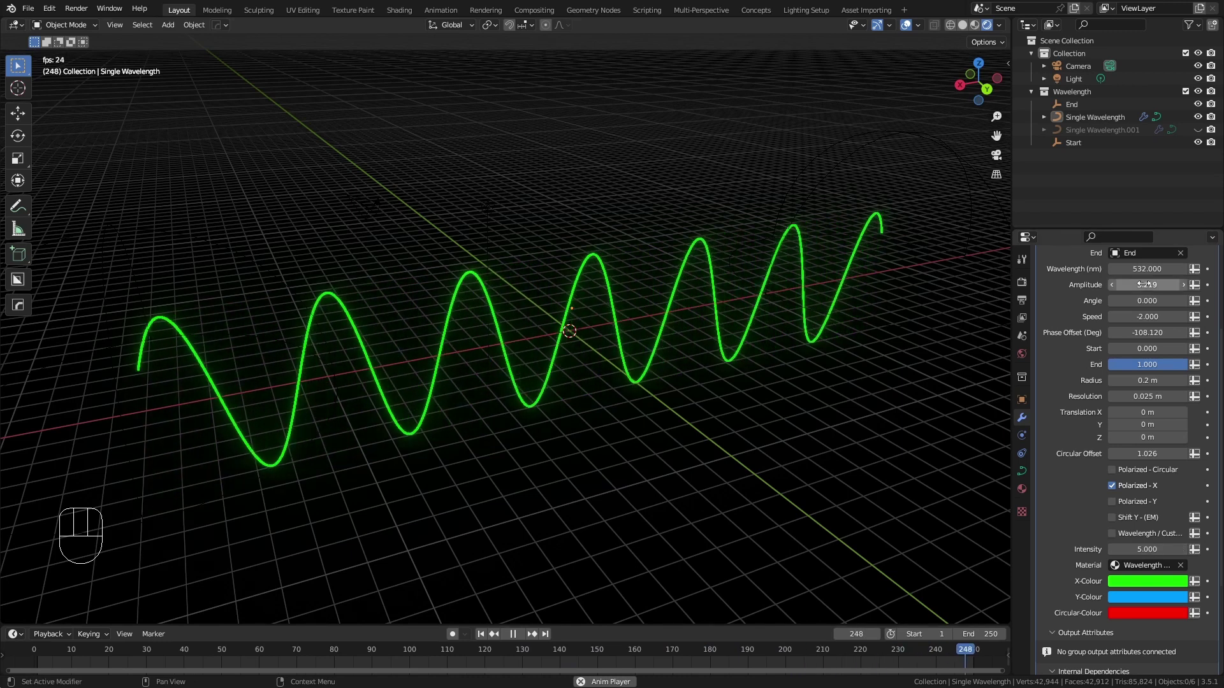
- Unhide Single Wavelength.001 and set the Wavelength of the Single Wavelength object to 650 nm
click(1198, 129)
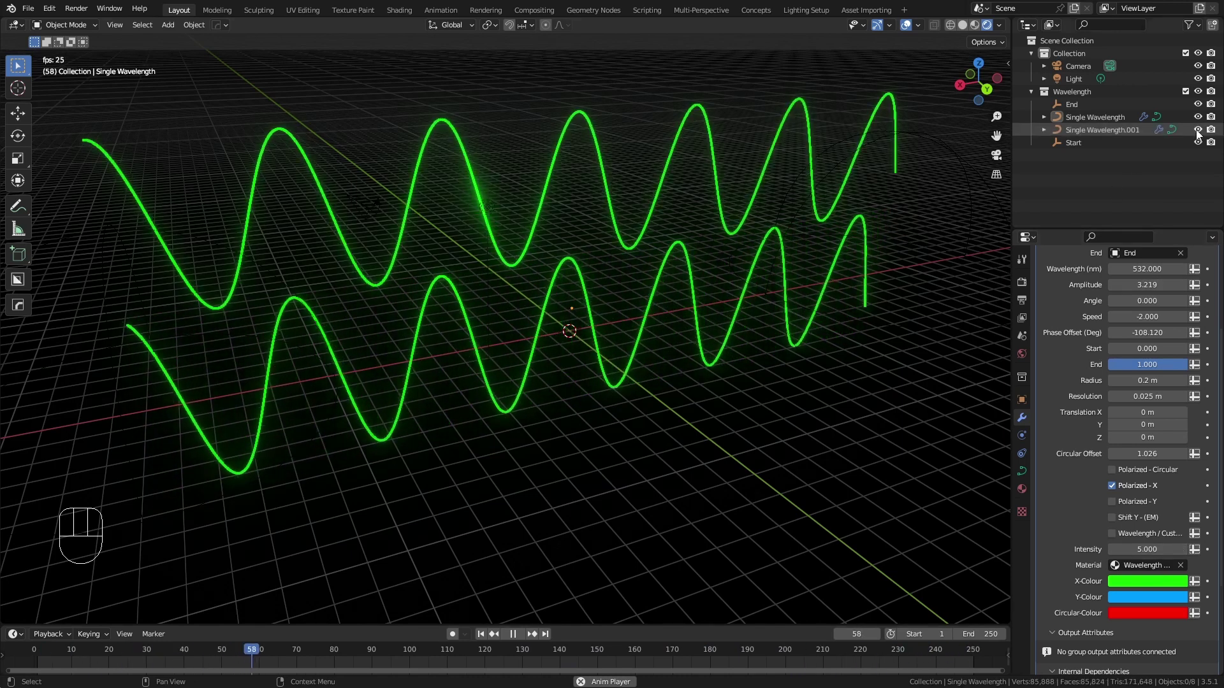
click(547, 336)
double_click(1141, 268)
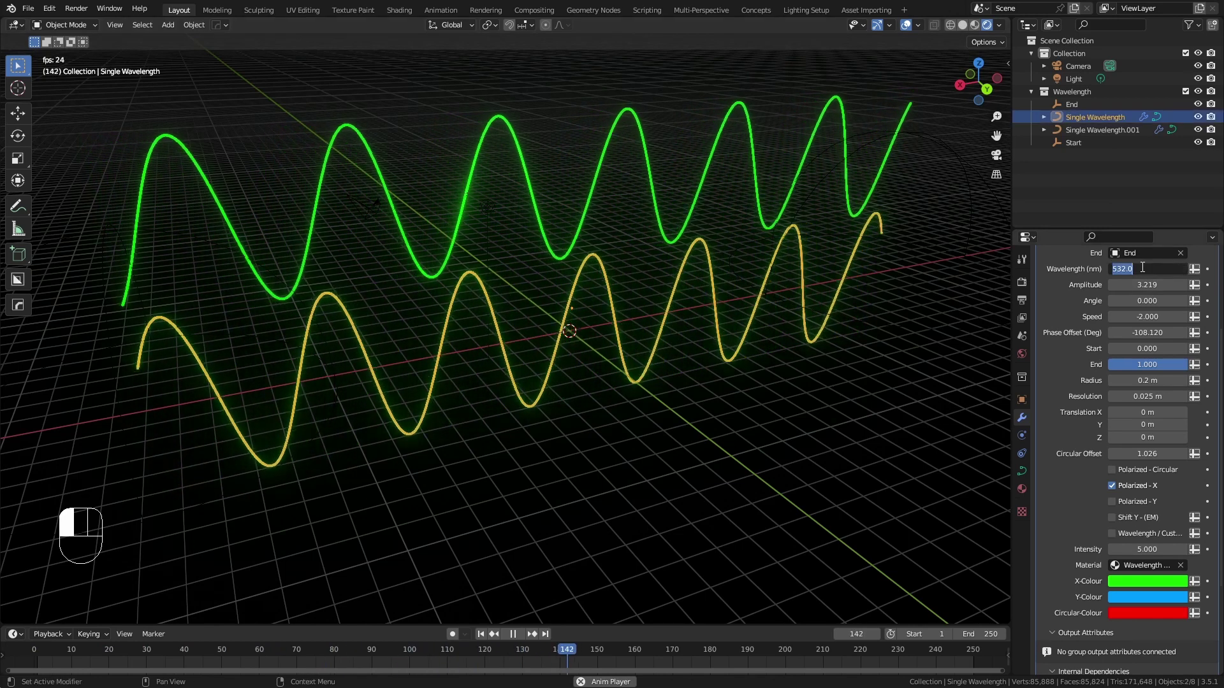
text(650)
key(Return)
click(754, 399)
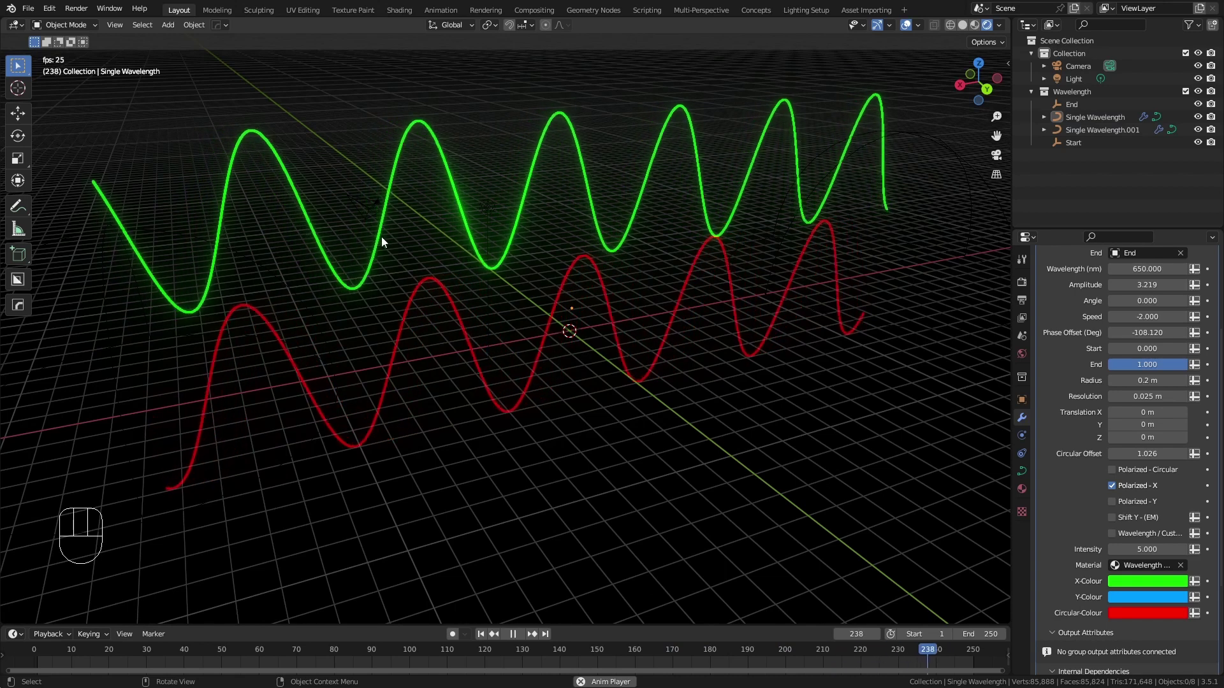
- Set the Intensity of the red Single Wavelength object to 50
click(1089, 121)
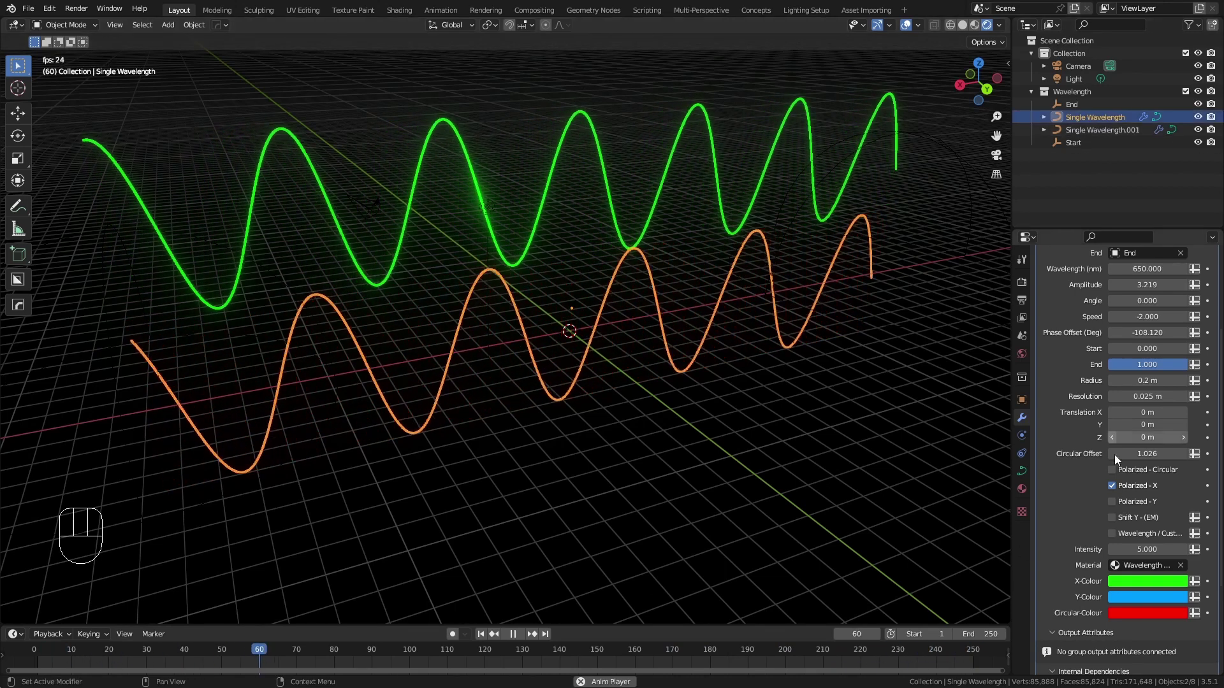
click(1144, 550)
text(50)
key(Return)
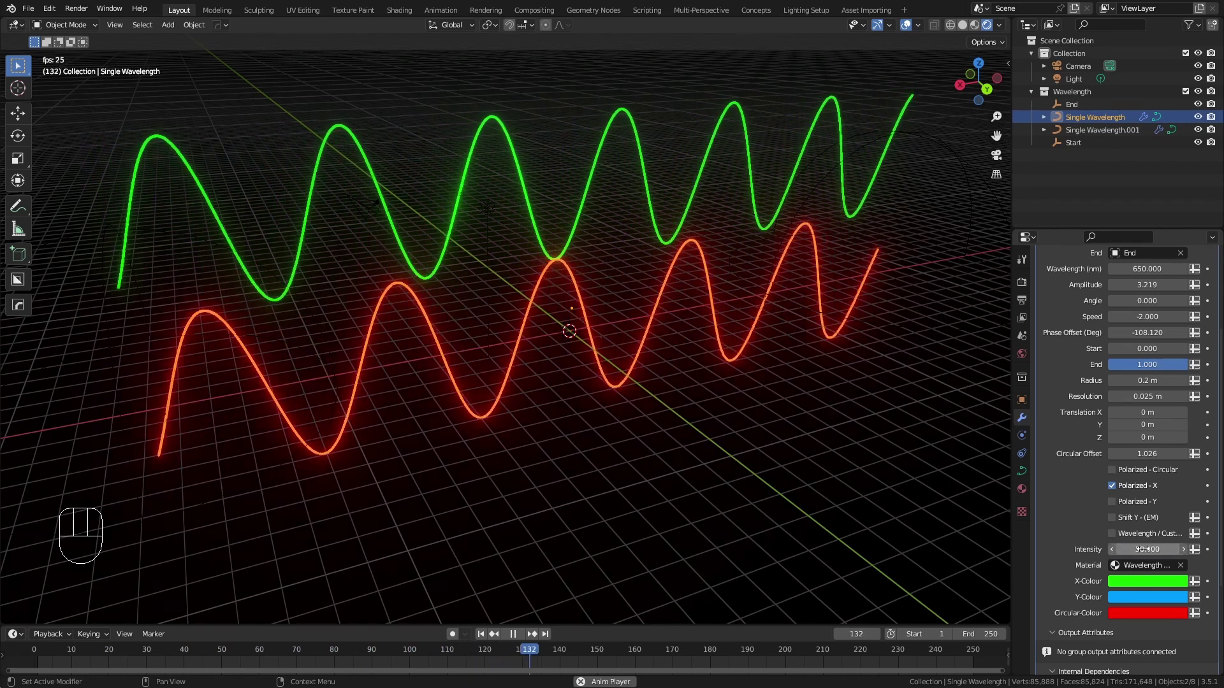
click(536, 219)
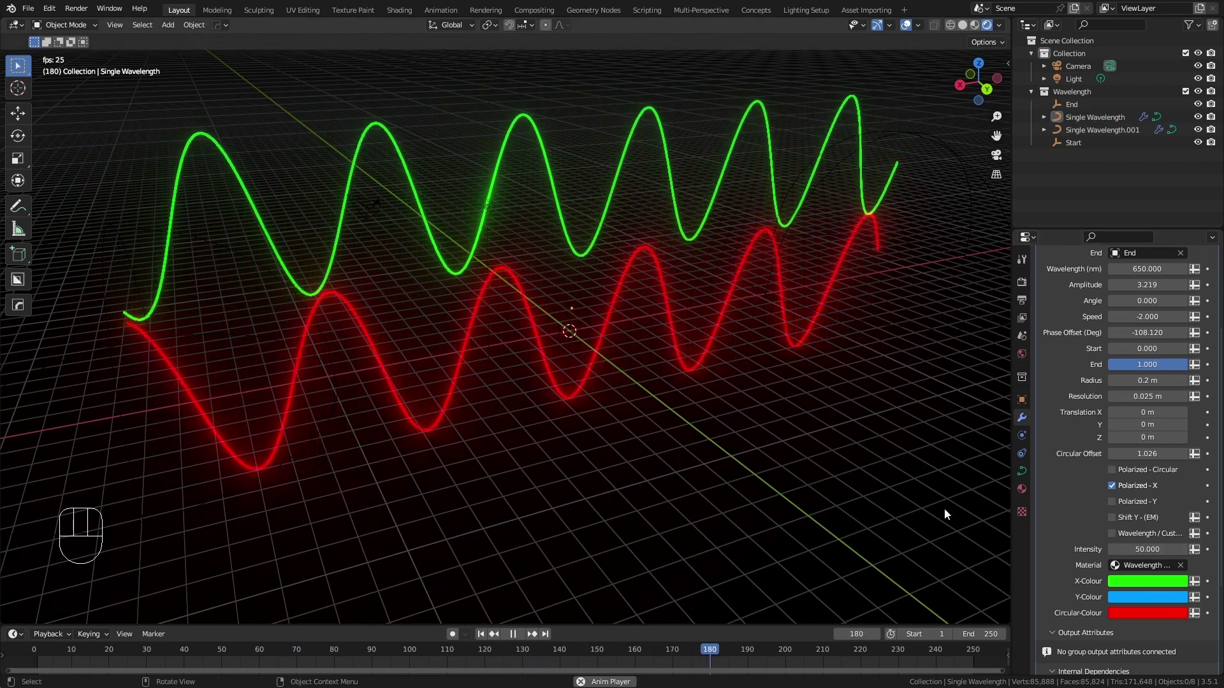
- Set the Intensity of the green Single Wavelength.001 object to 10
click(627, 184)
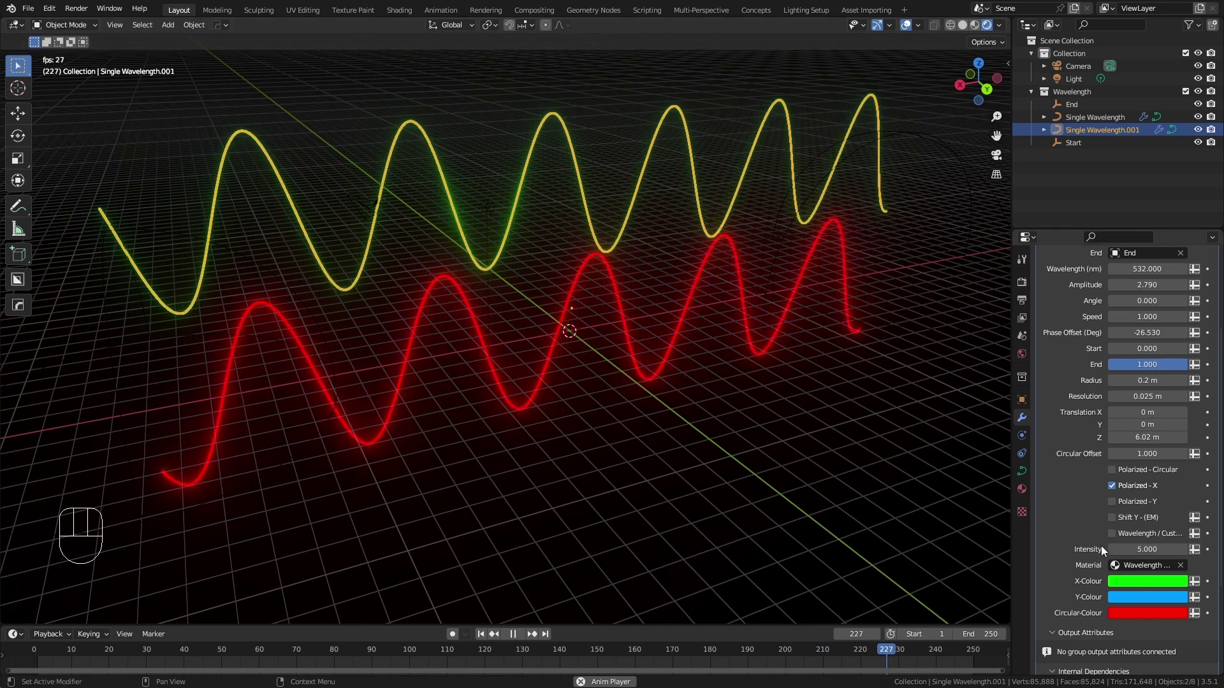
click(1149, 550)
text(10)
key(Return)
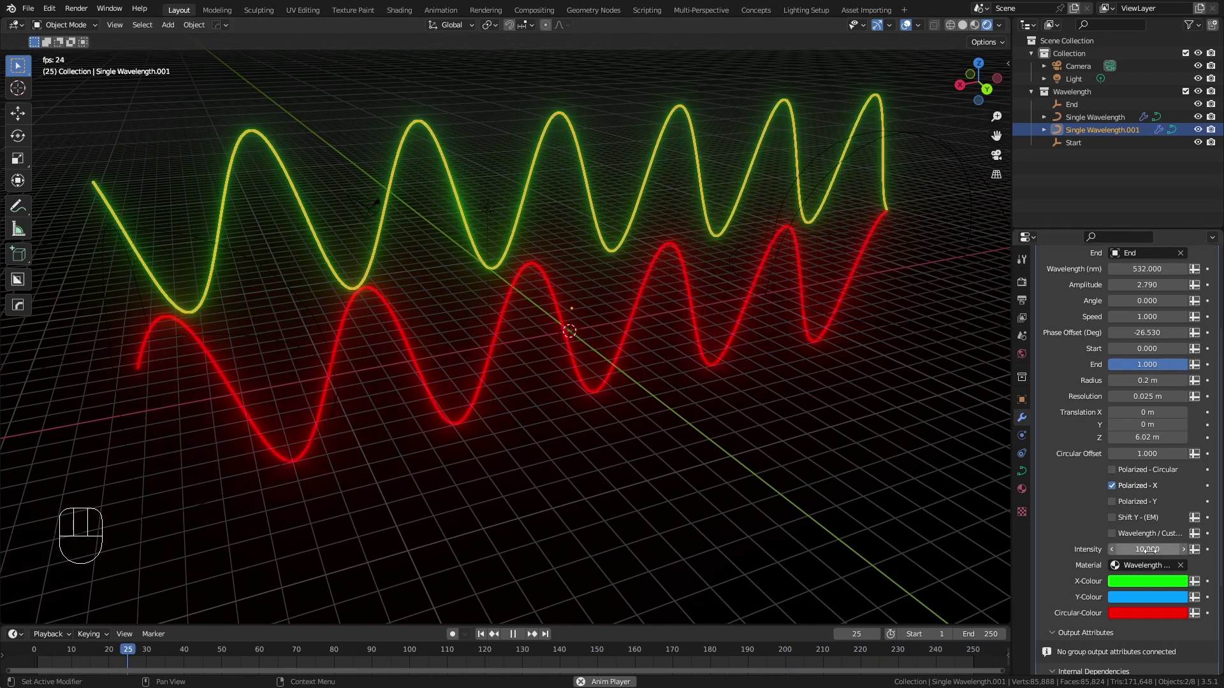
click(573, 296)
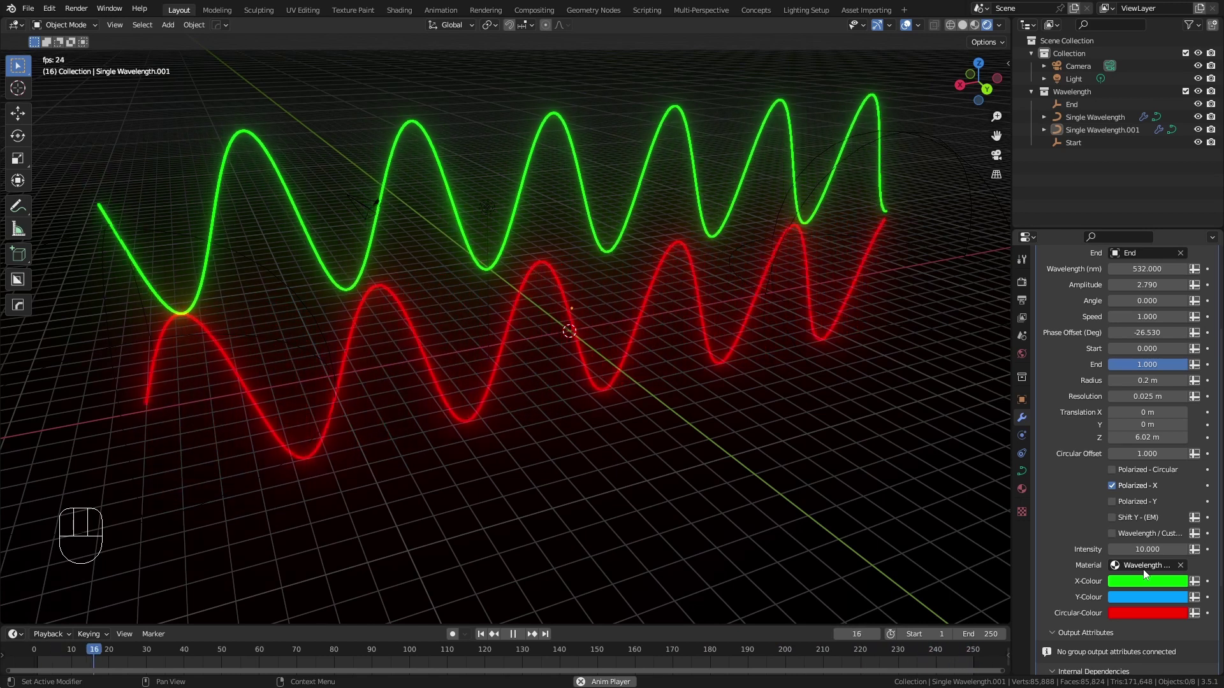
- Assign the Rainbow Spectrum Material to Single Wavelength.001 and adjust its Amplitude
click(1142, 569)
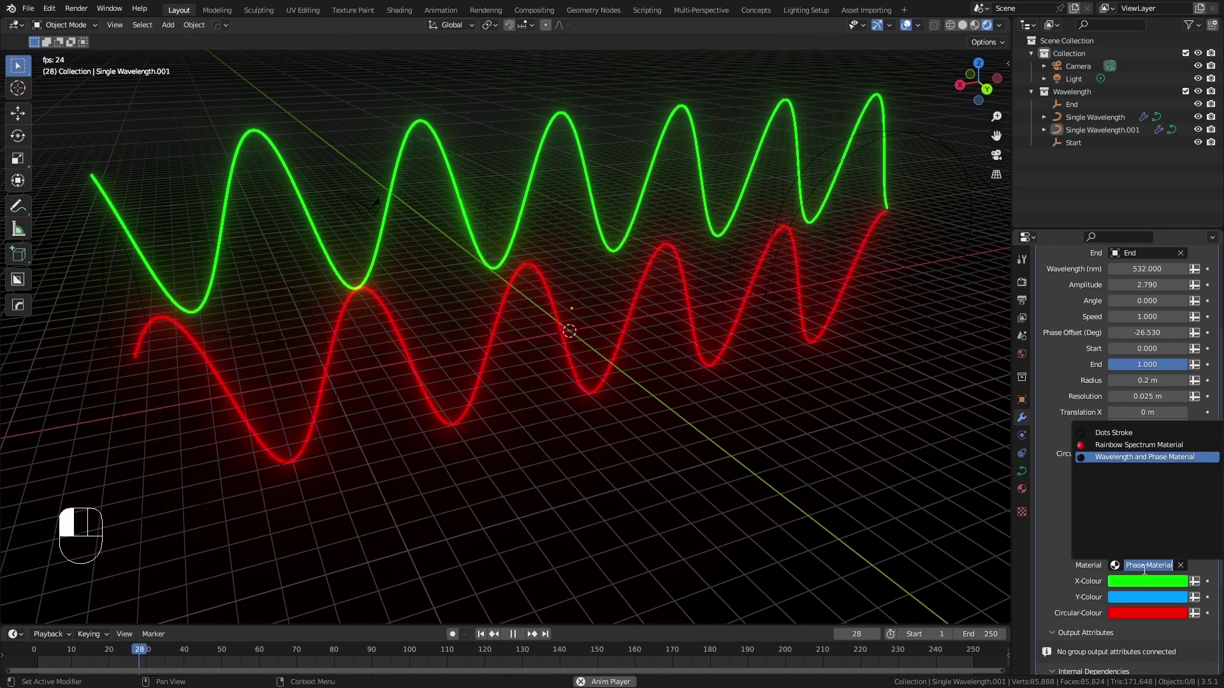
click(1123, 445)
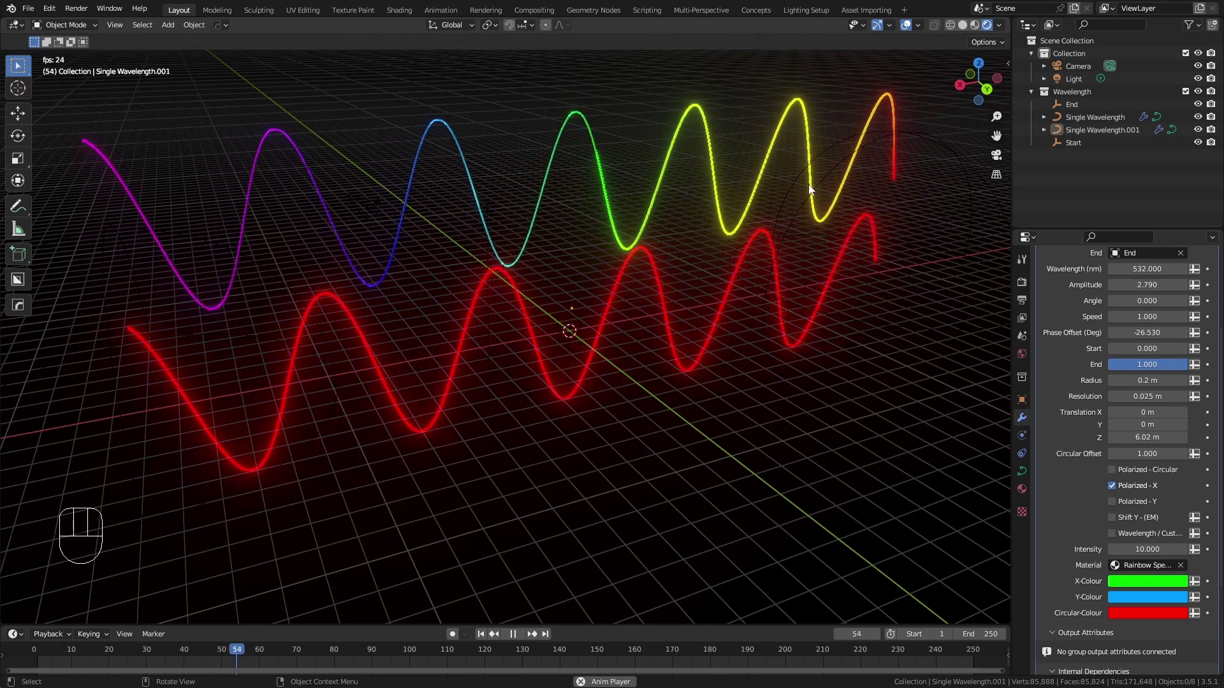
drag(1146, 285, 1106, 285)
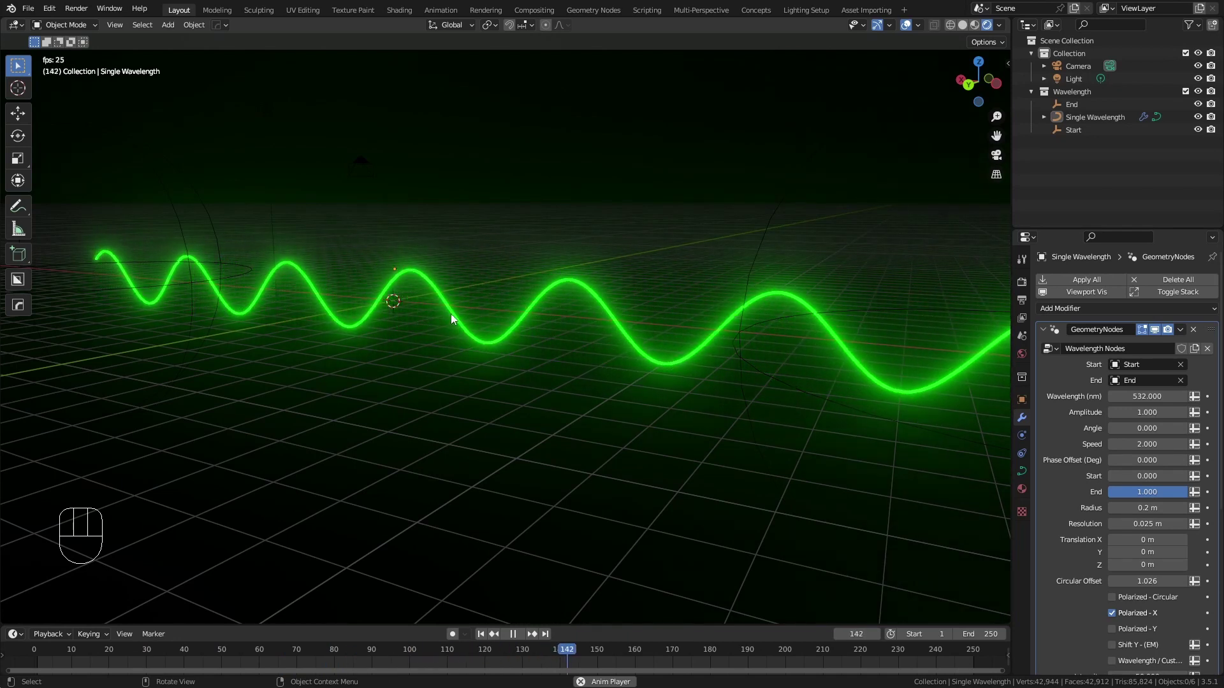
- Bring up the Modify Signal frame of the wave's node tree in the Geometry Nodes workspace and switch the viewport to rendered shading
click(593, 12)
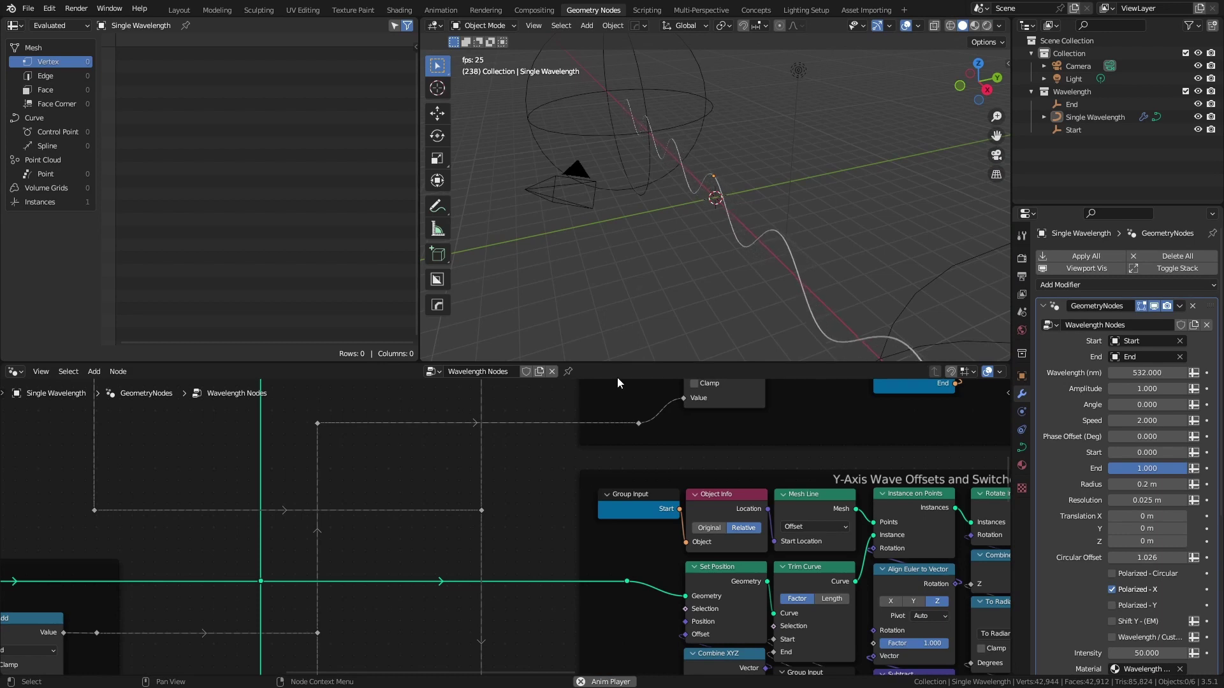
click(763, 247)
scroll(498, 466, down, 3)
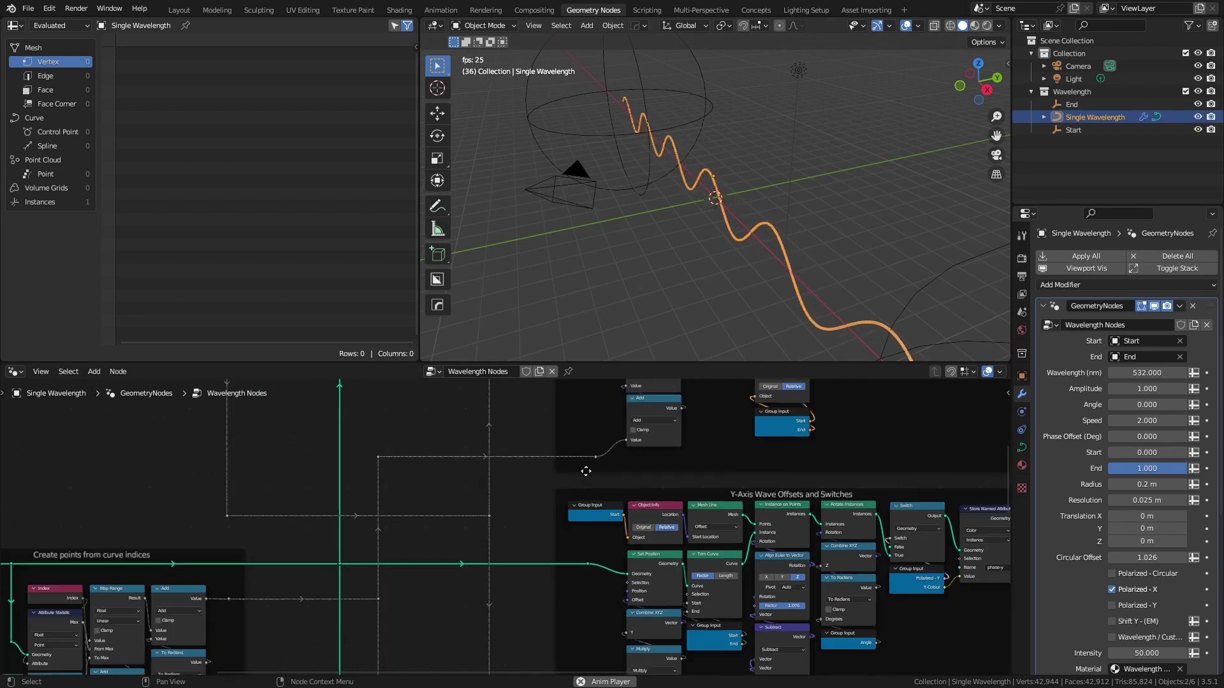
middle_drag(351, 476, 520, 568)
scroll(392, 527, up, 5)
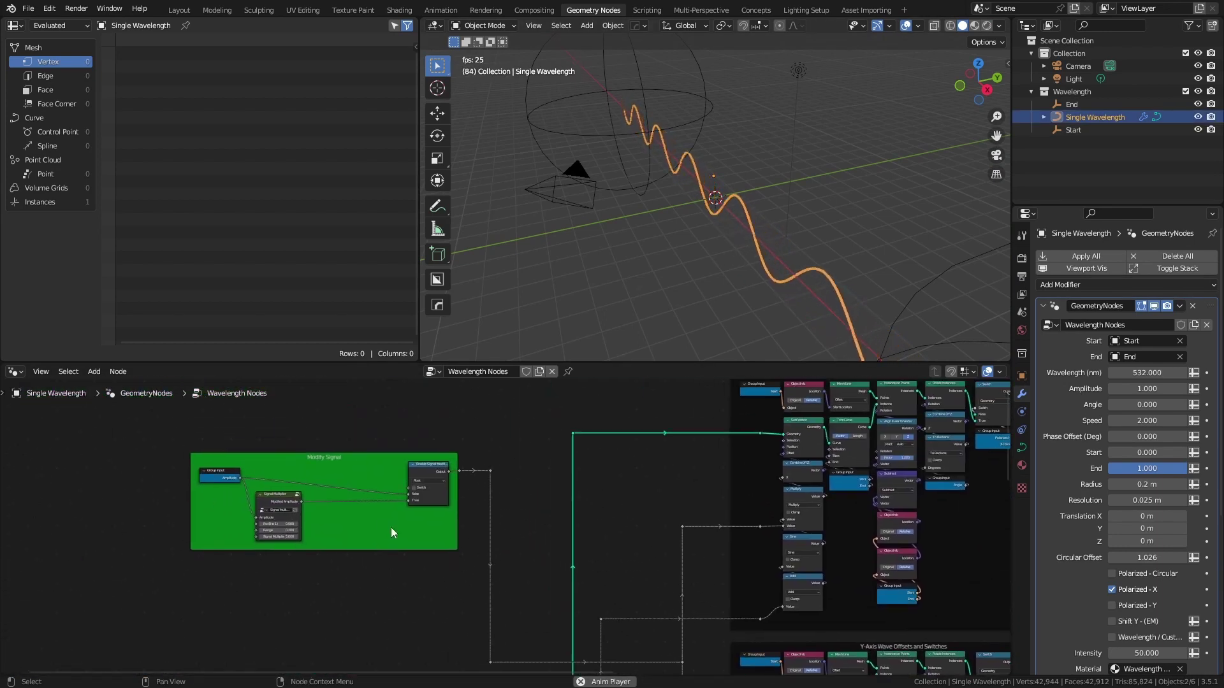
middle_drag(408, 496, 494, 569)
scroll(500, 530, up, 4)
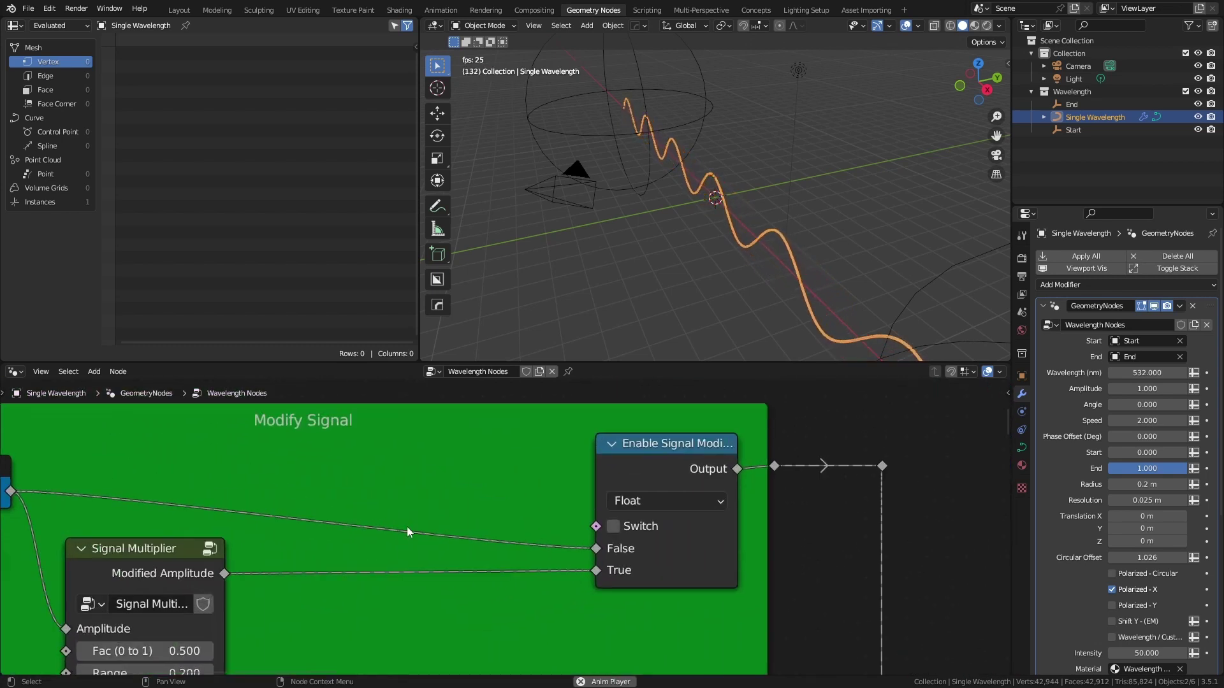
middle_drag(408, 526, 523, 508)
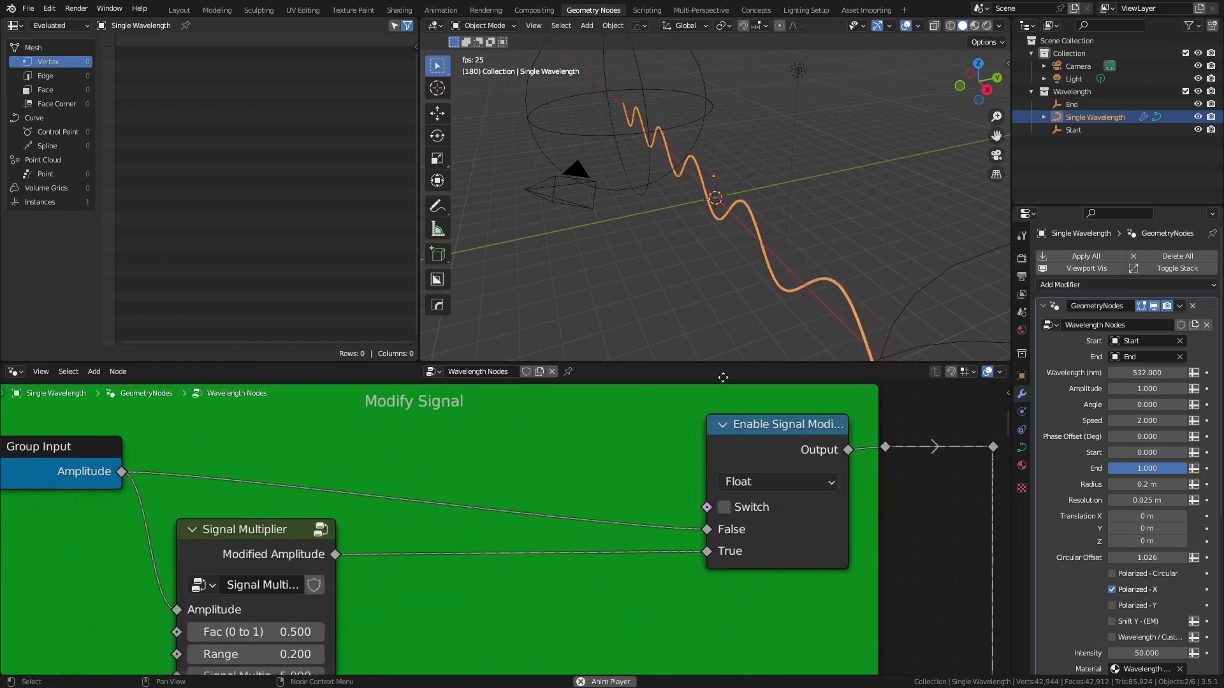
key(z)
click(731, 218)
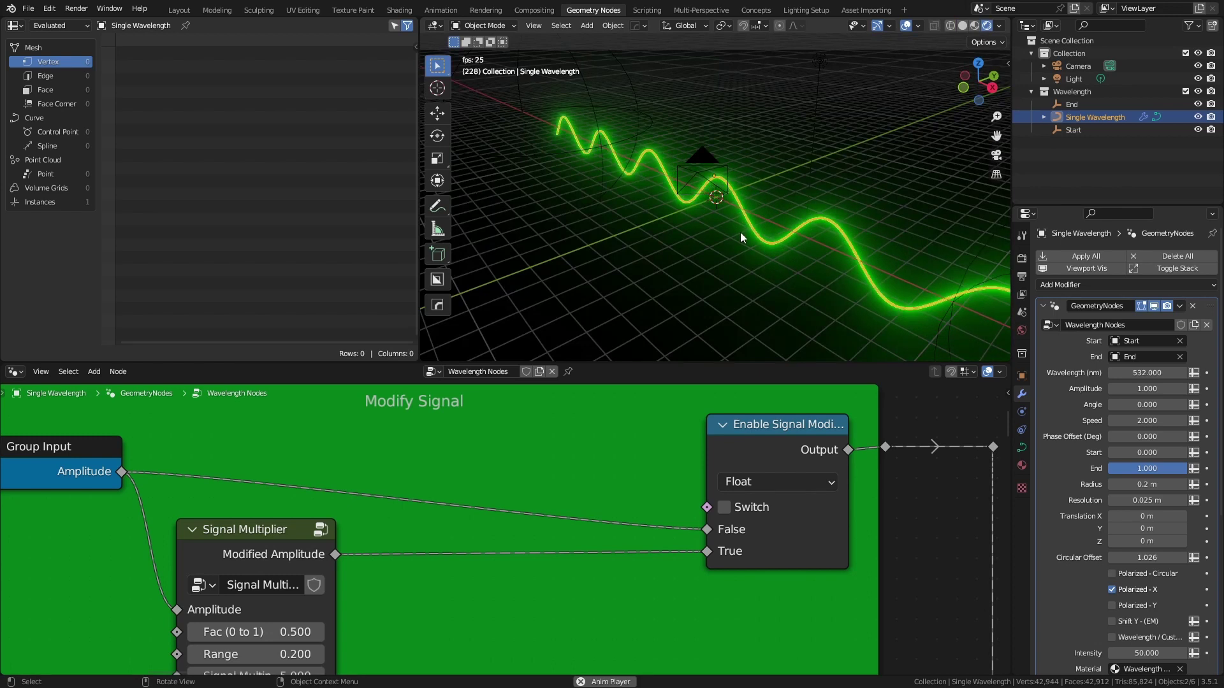
- Turn on the Switch option of the Enable Signal Modification node in the Modify Signal frame
shift+middle_drag(740, 232, 735, 189)
click(725, 507)
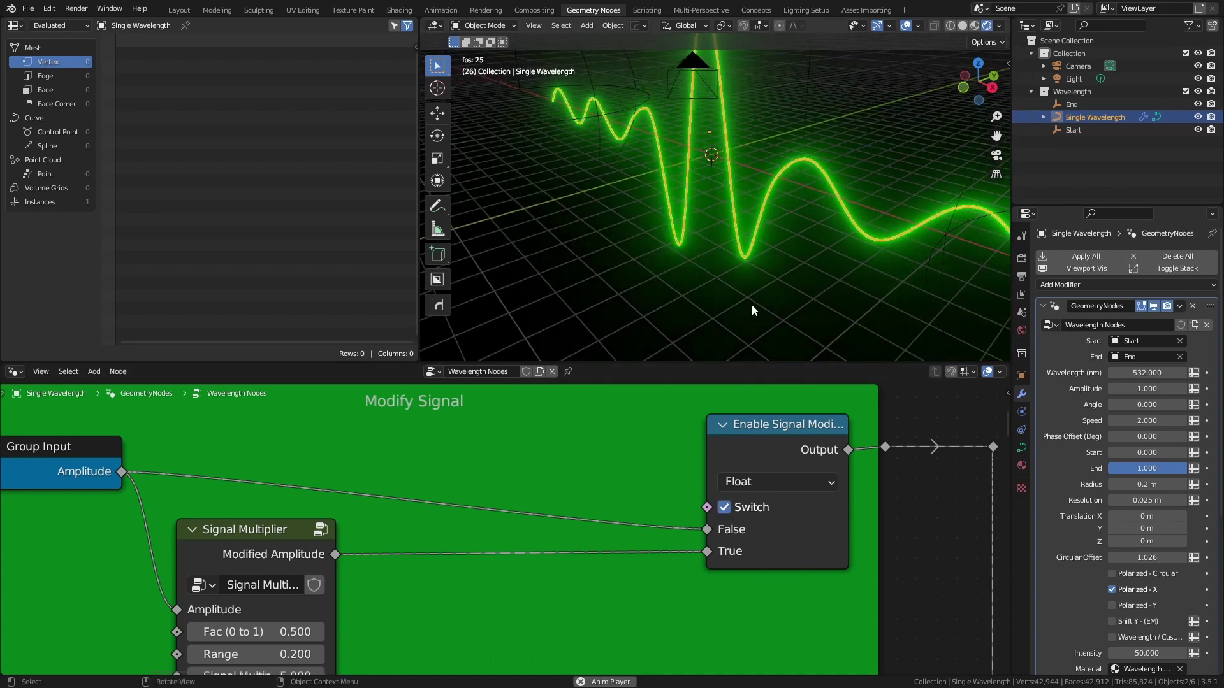
middle_drag(754, 240, 757, 195)
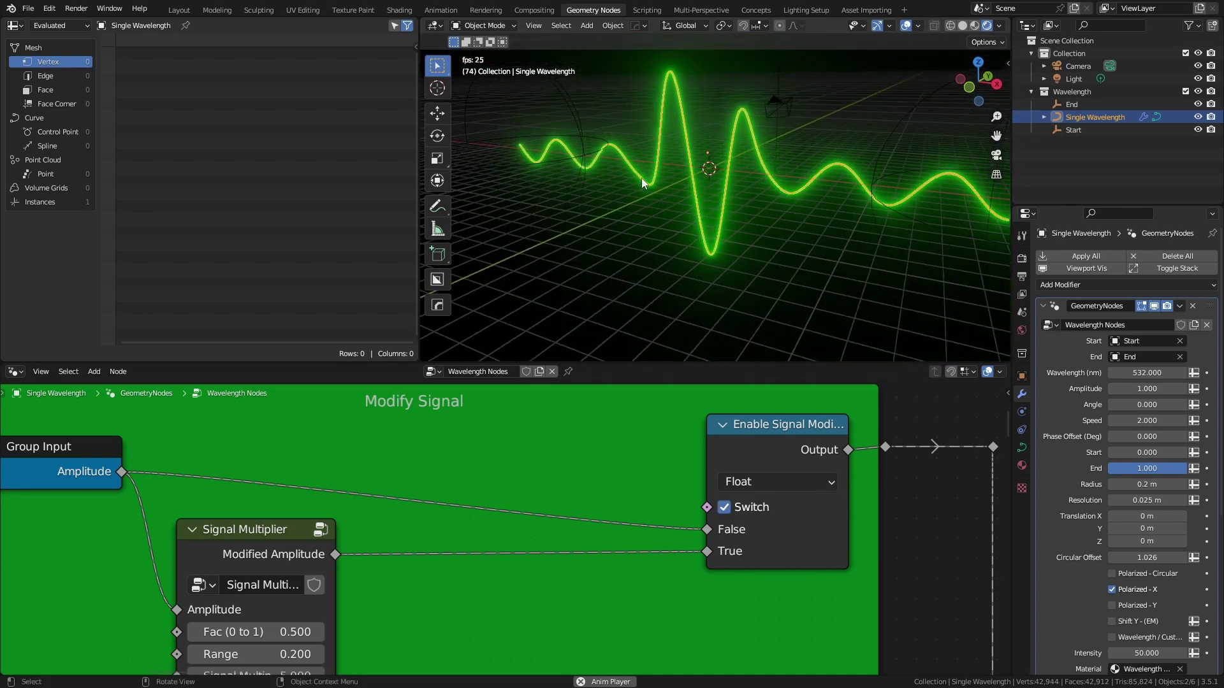
- Set the Signal Multiplier node's Fac to 0.430, Range to 0.340 and Signal Multiplier to 3.860
middle_drag(476, 458, 616, 401)
scroll(471, 453, up, 2)
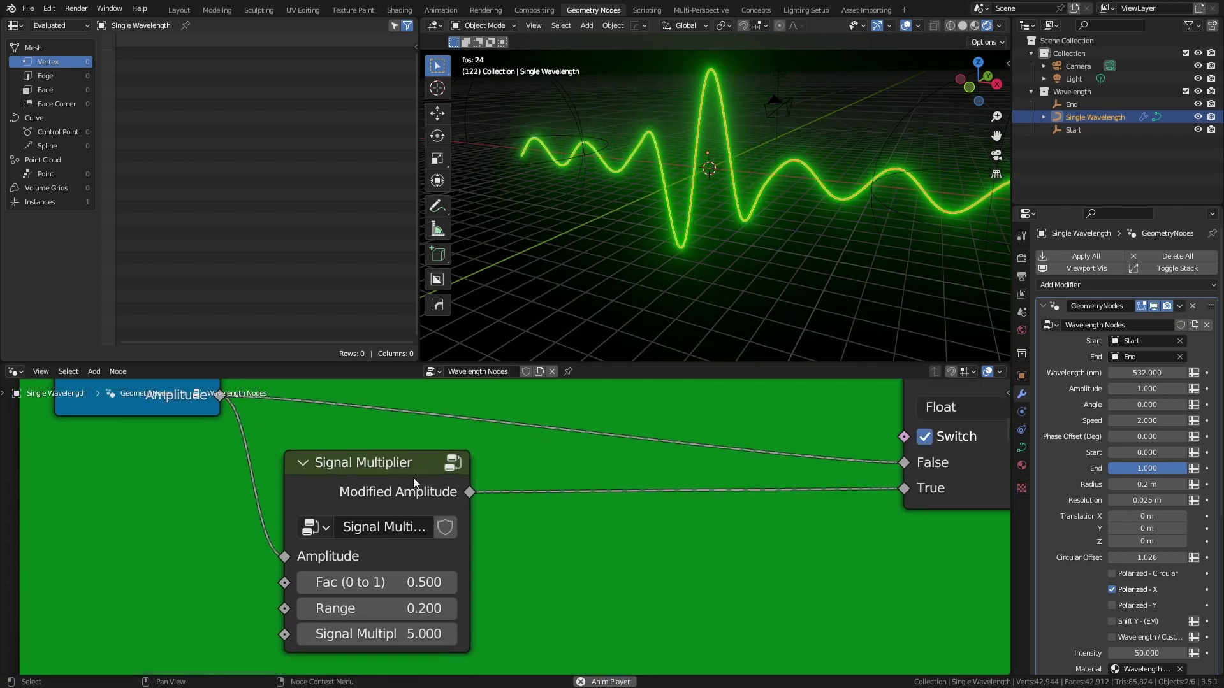
scroll(403, 478, up, 2)
middle_drag(381, 486, 395, 464)
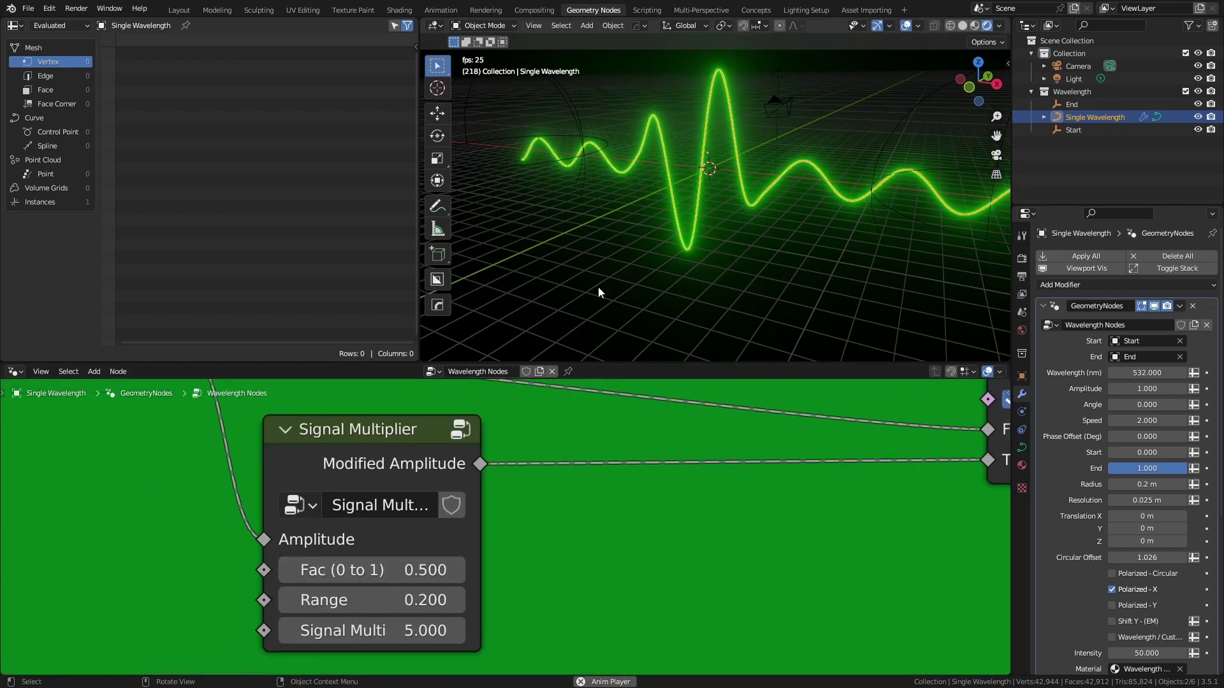
scroll(595, 278, down, 2)
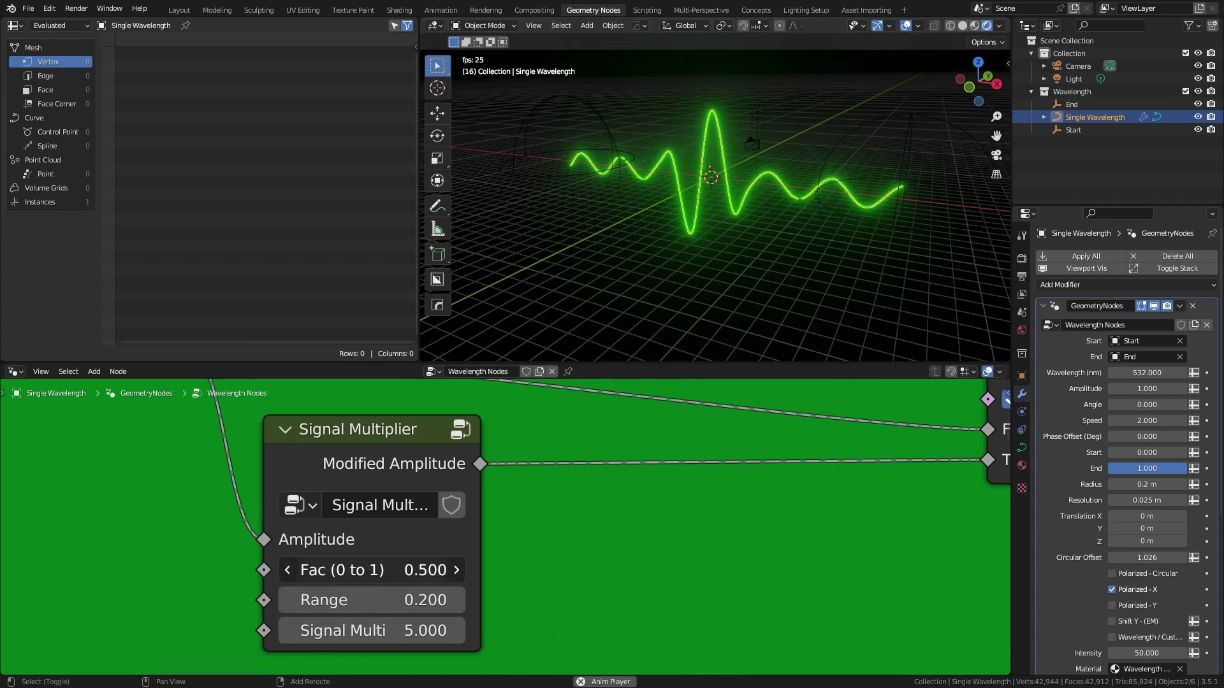
mouse_move(372, 570)
mouse_down()
mouse_move(319, 571)
mouse_move(424, 571)
mouse_move(379, 570)
mouse_up()
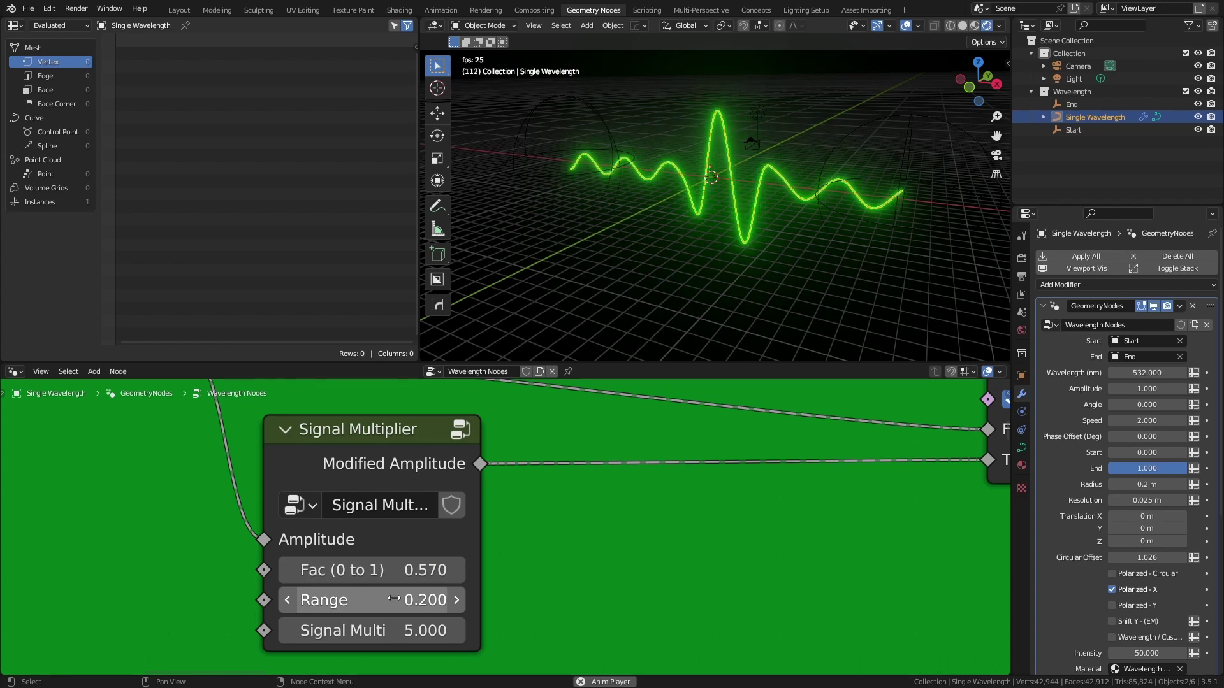
mouse_move(379, 600)
mouse_down()
mouse_move(472, 600)
mouse_move(394, 601)
mouse_up()
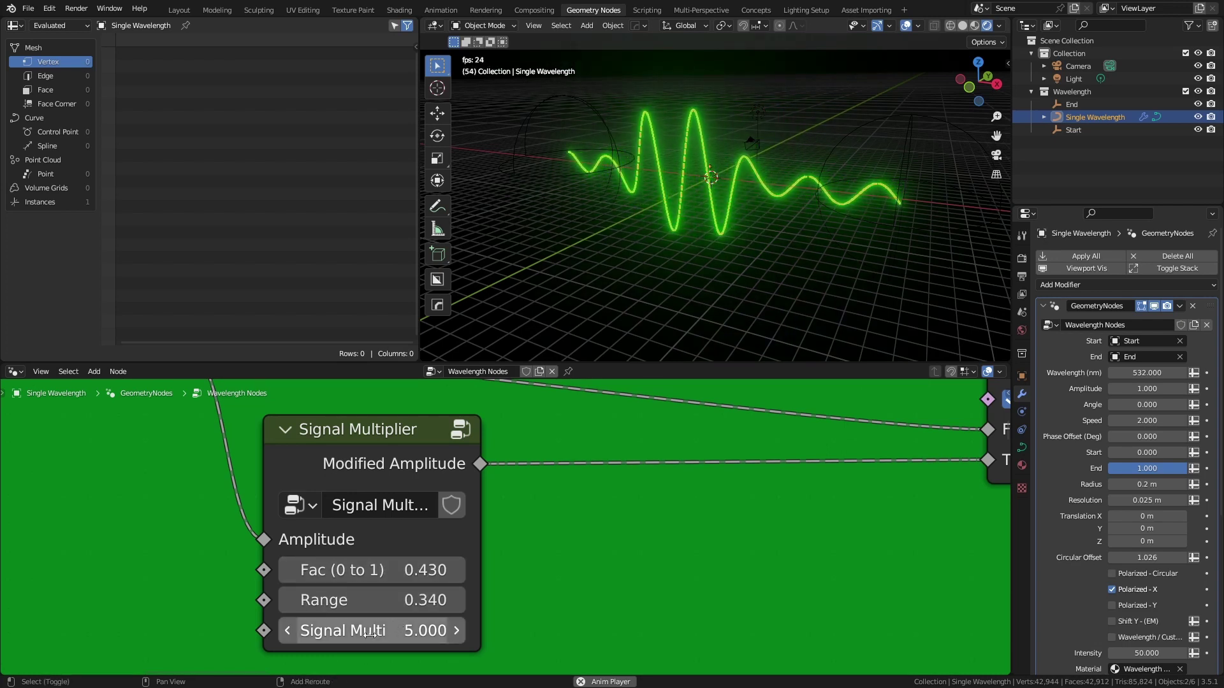
drag(376, 630, 446, 630)
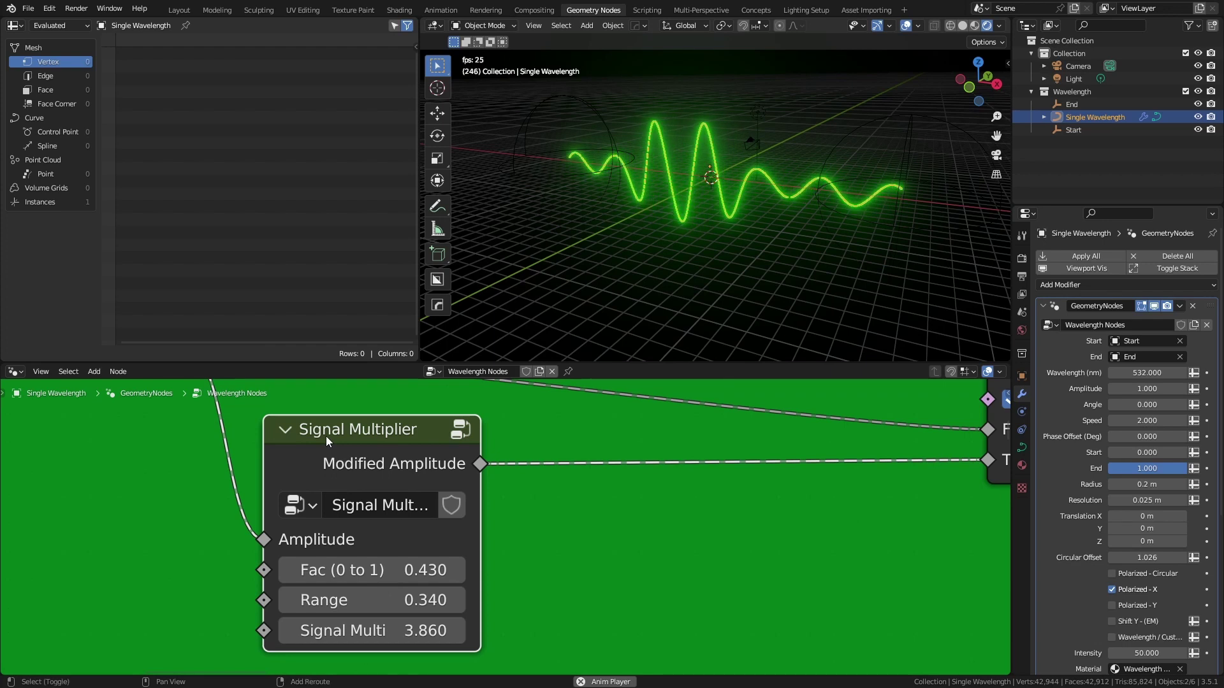
- Duplicate the Signal Multiplier node and insert the copy between the original's Modified Amplitude output and the switch's True input
key(shift+d)
click(566, 448)
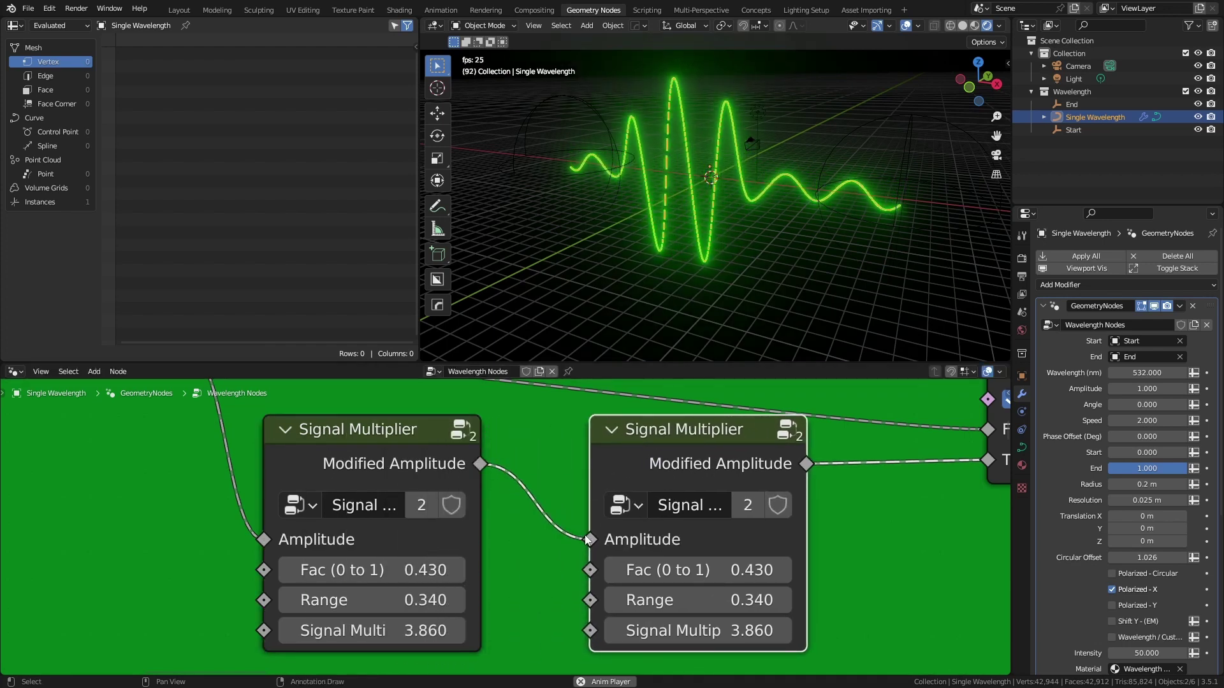
middle_drag(989, 465, 836, 481)
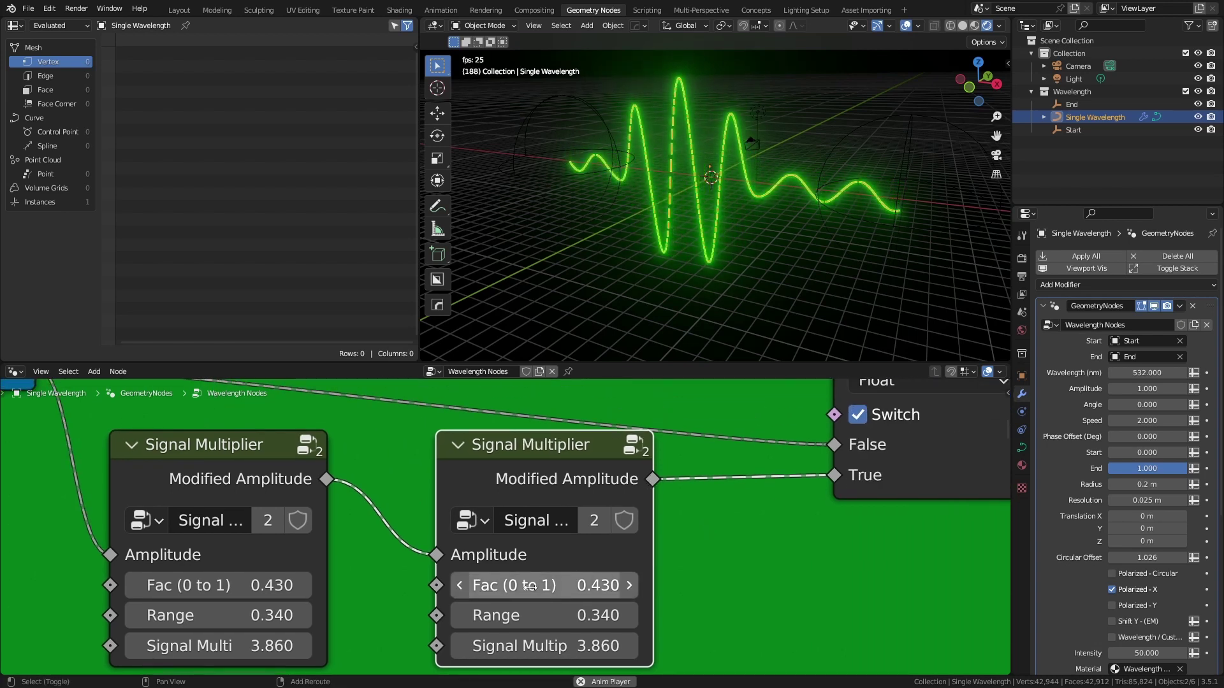
- Set the duplicated Signal Multiplier node's Fac to 0.840, Range to 0.200 and Signal Multiplier to 21.470
shift+drag(548, 588, 598, 585)
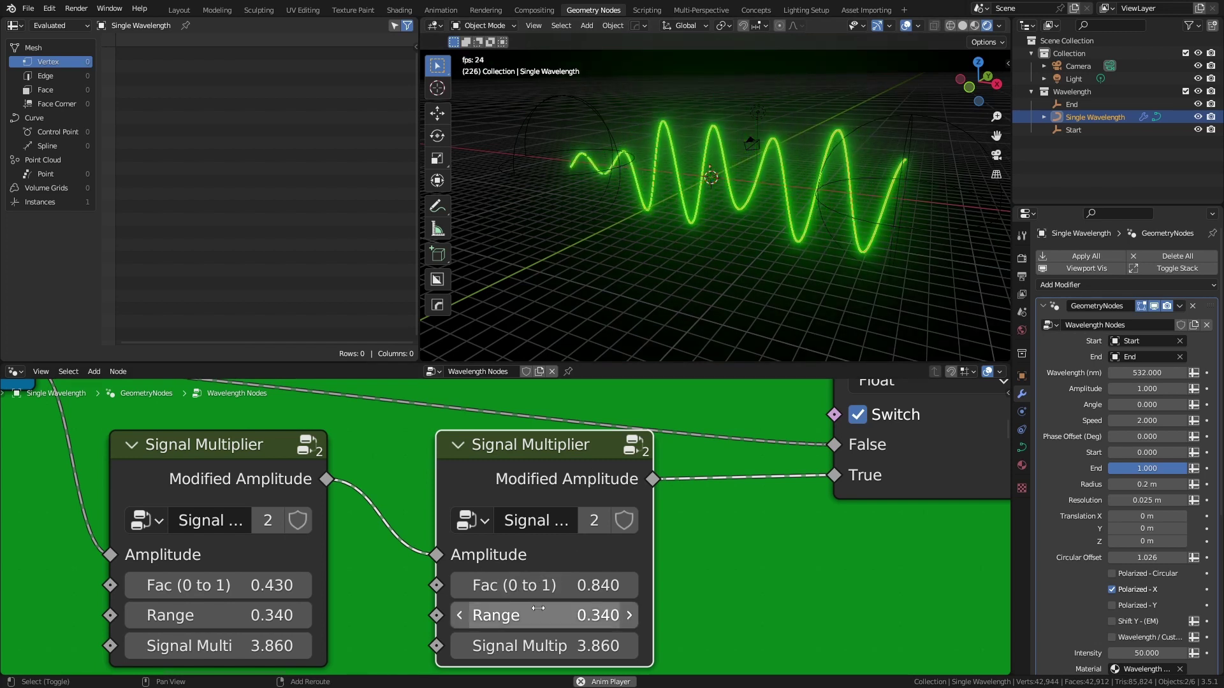
drag(542, 615, 619, 646)
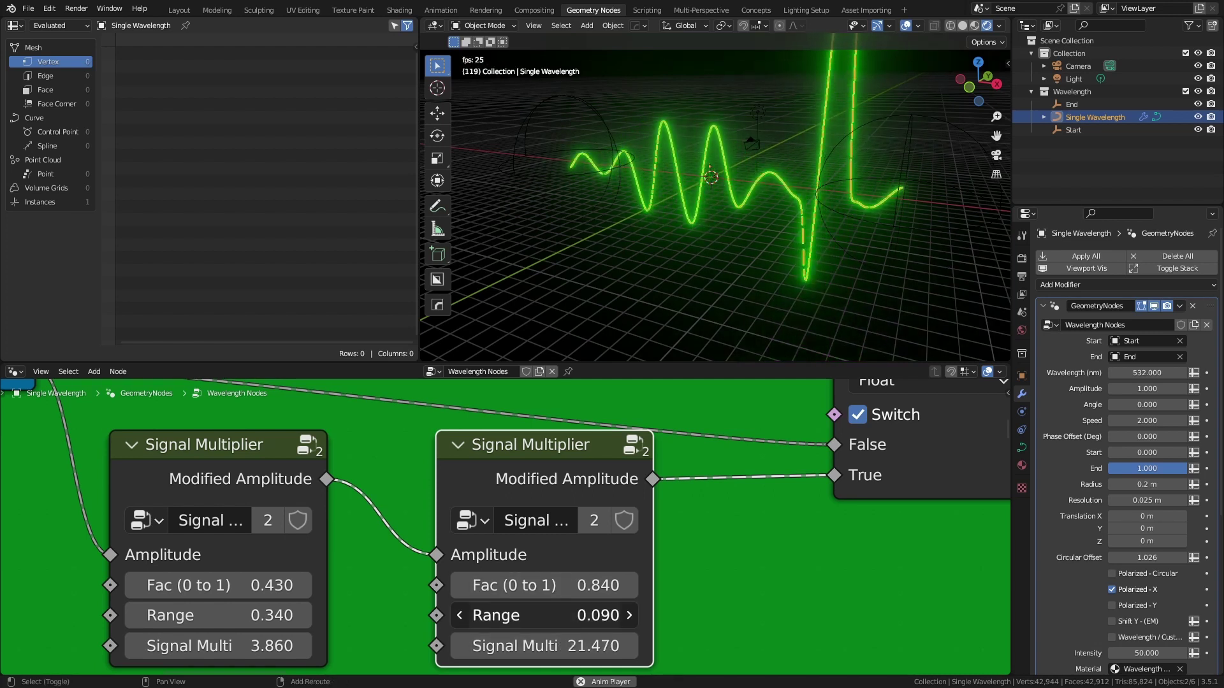
drag(567, 615, 583, 615)
scroll(724, 283, down, 2)
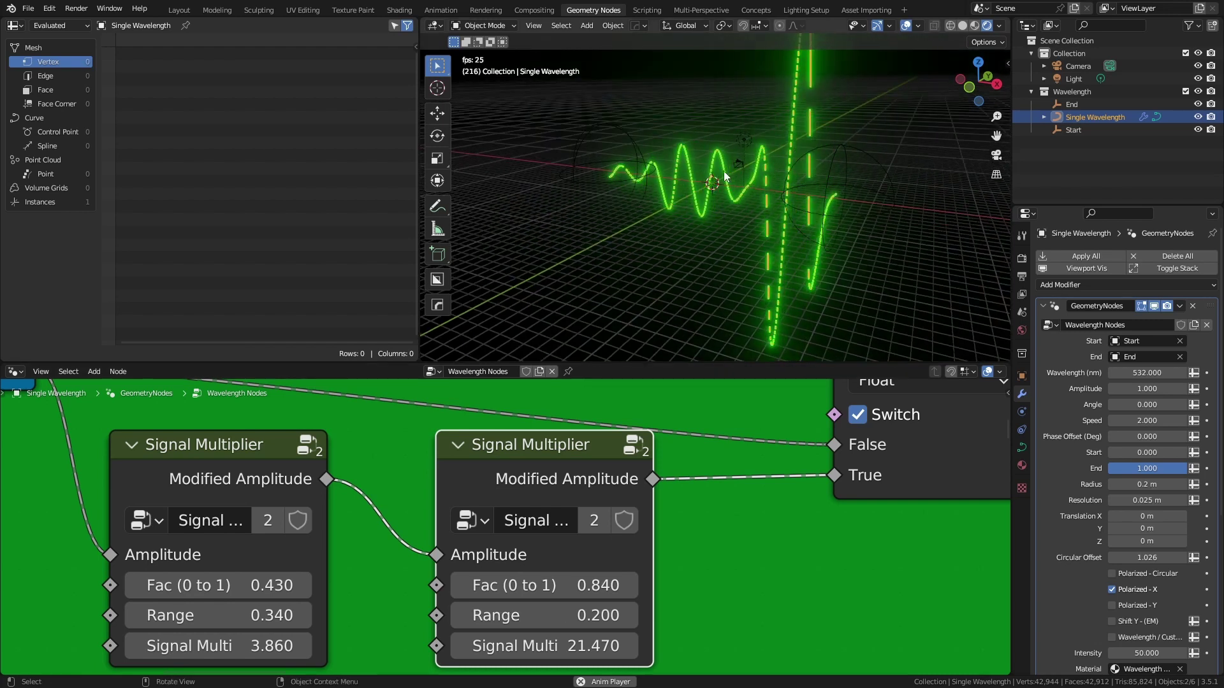
- Set the second Signal Multiplier node's Signal Multiplier value to 10 and its Fac to 0.570
click(584, 634)
text(10)
key(Return)
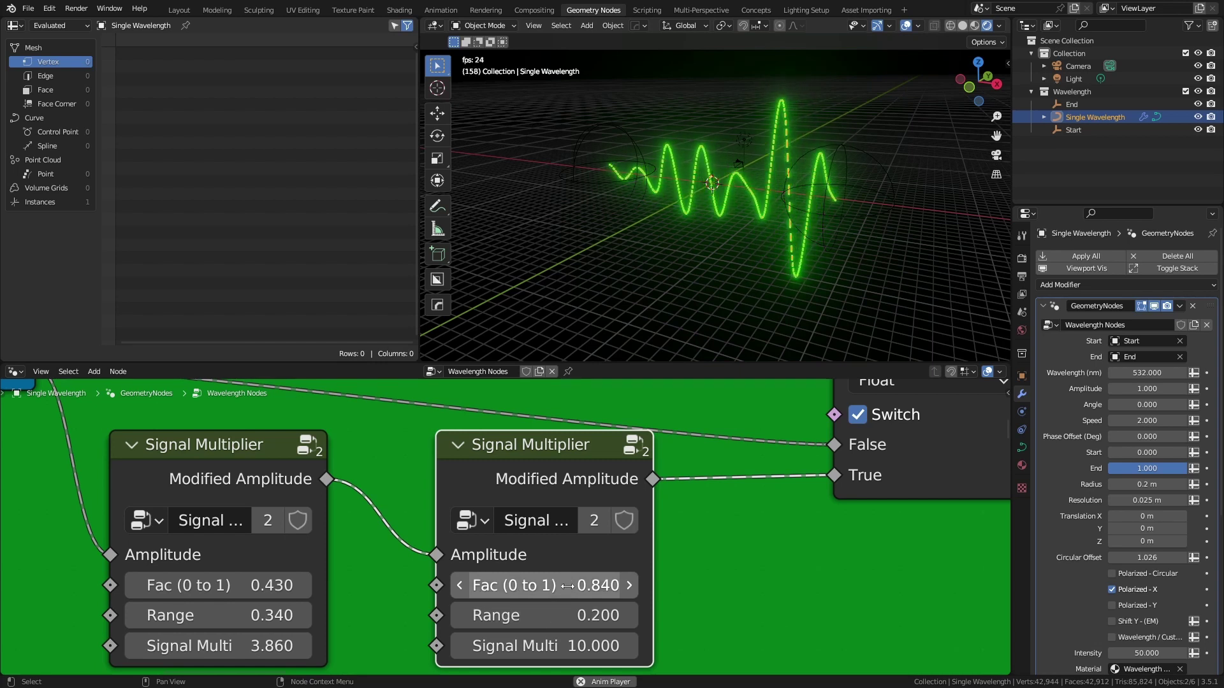
drag(543, 585, 508, 585)
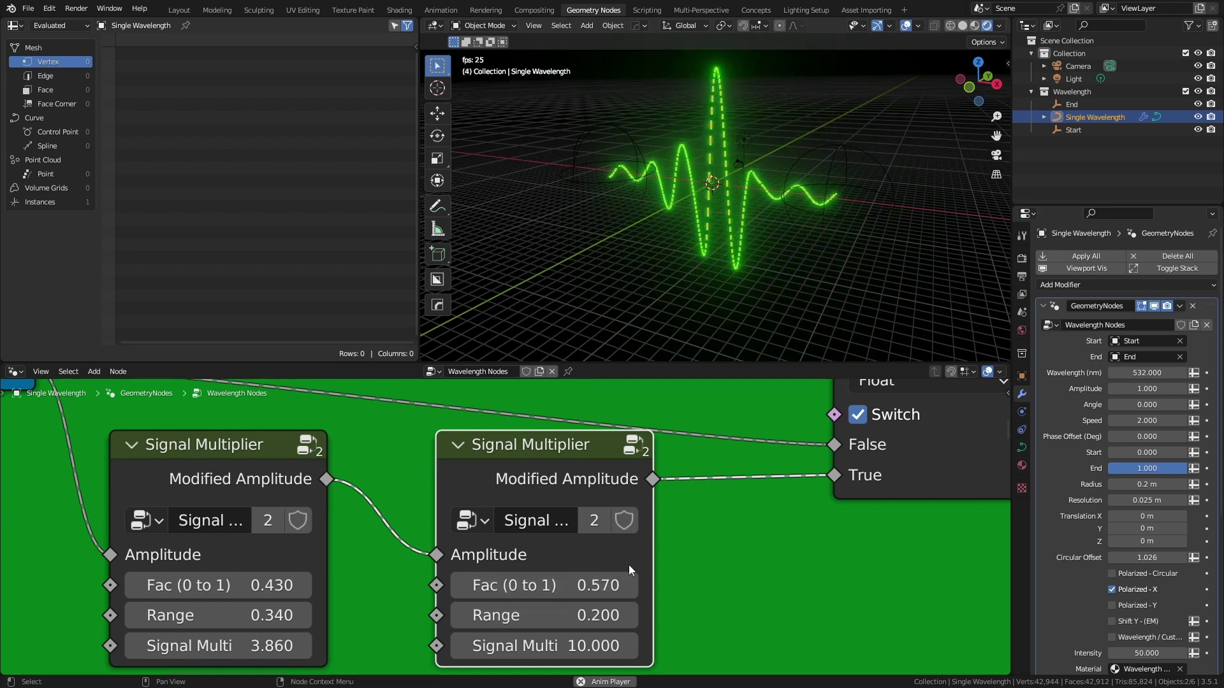
mouse_move(1175, 469)
mouse_down()
mouse_move(1100, 468)
mouse_move(1185, 469)
mouse_up()
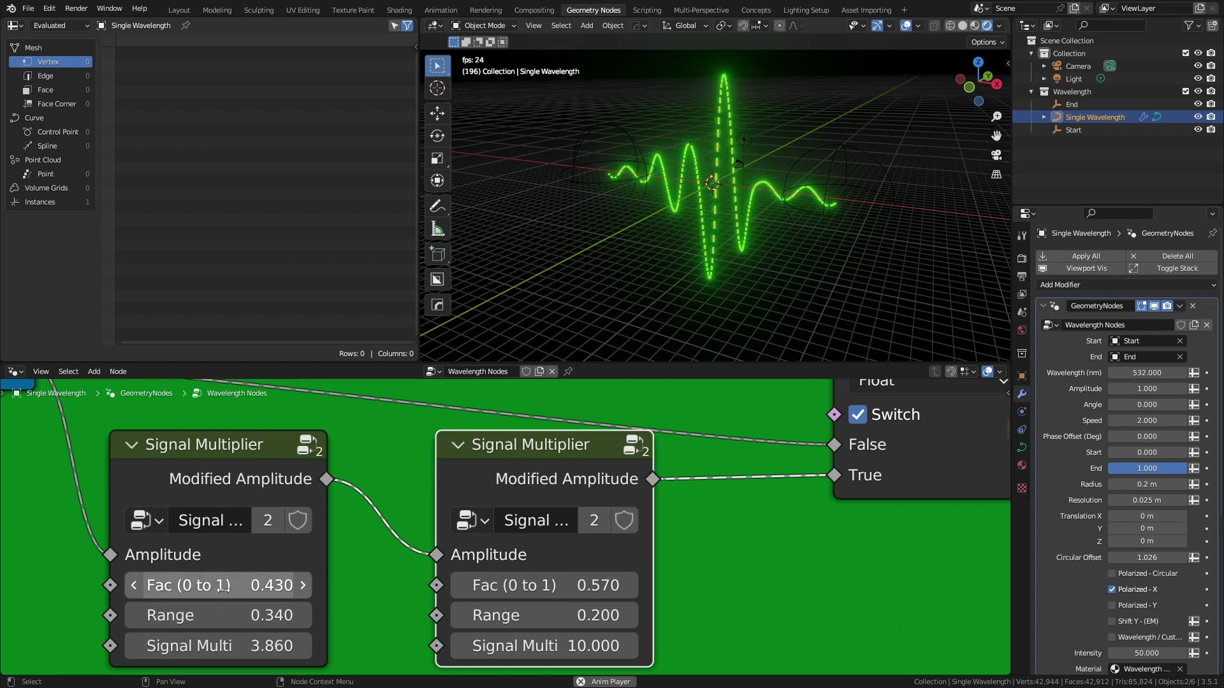
- Set the Signal Multiplier value to 0 on both Signal Multiplier nodes
click(235, 616)
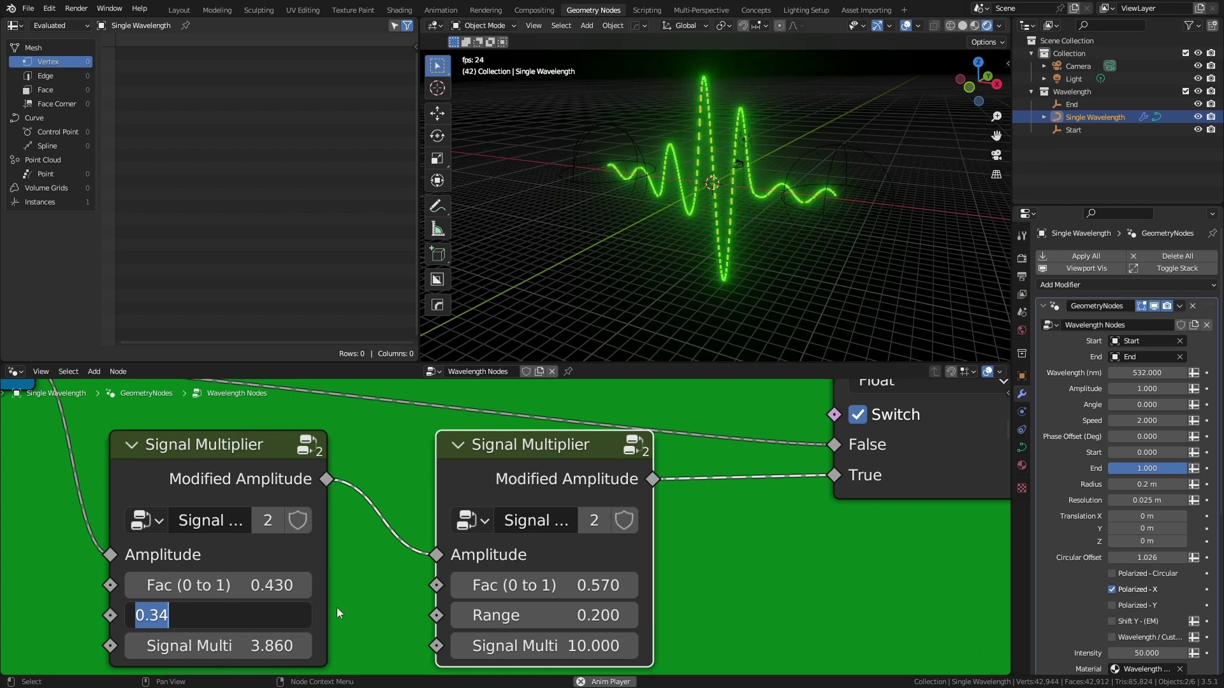
key(Return)
click(264, 644)
text(0)
key(Return)
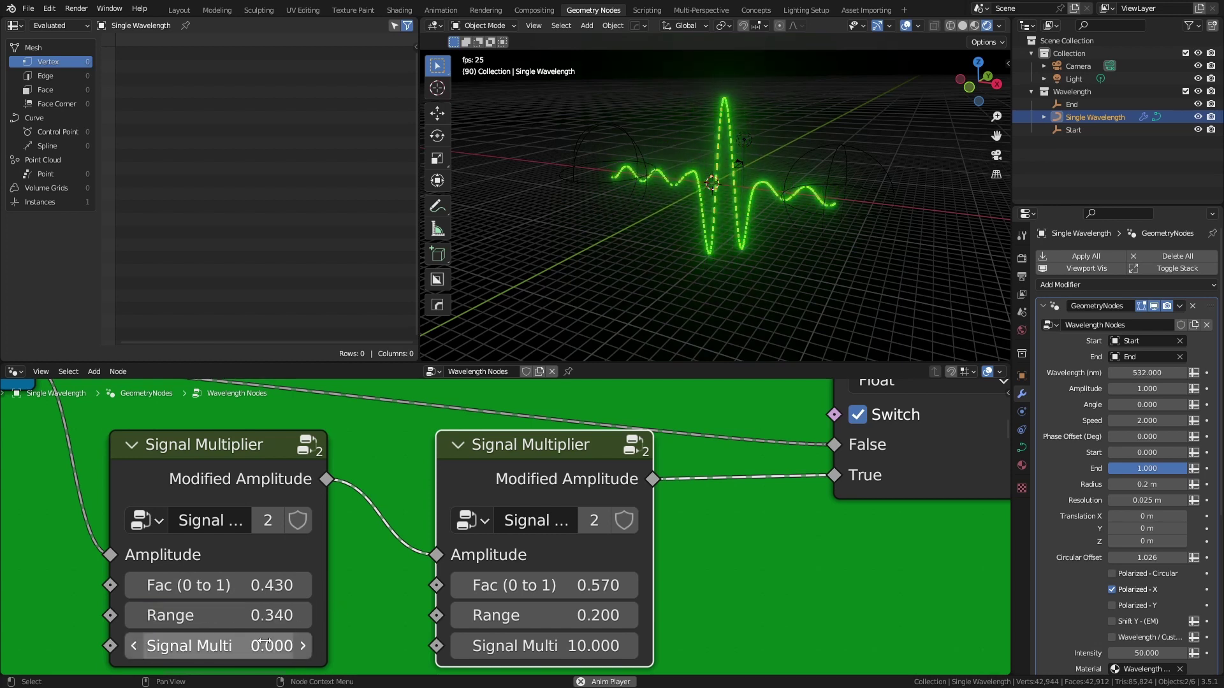
click(499, 640)
text(0)
key(Return)
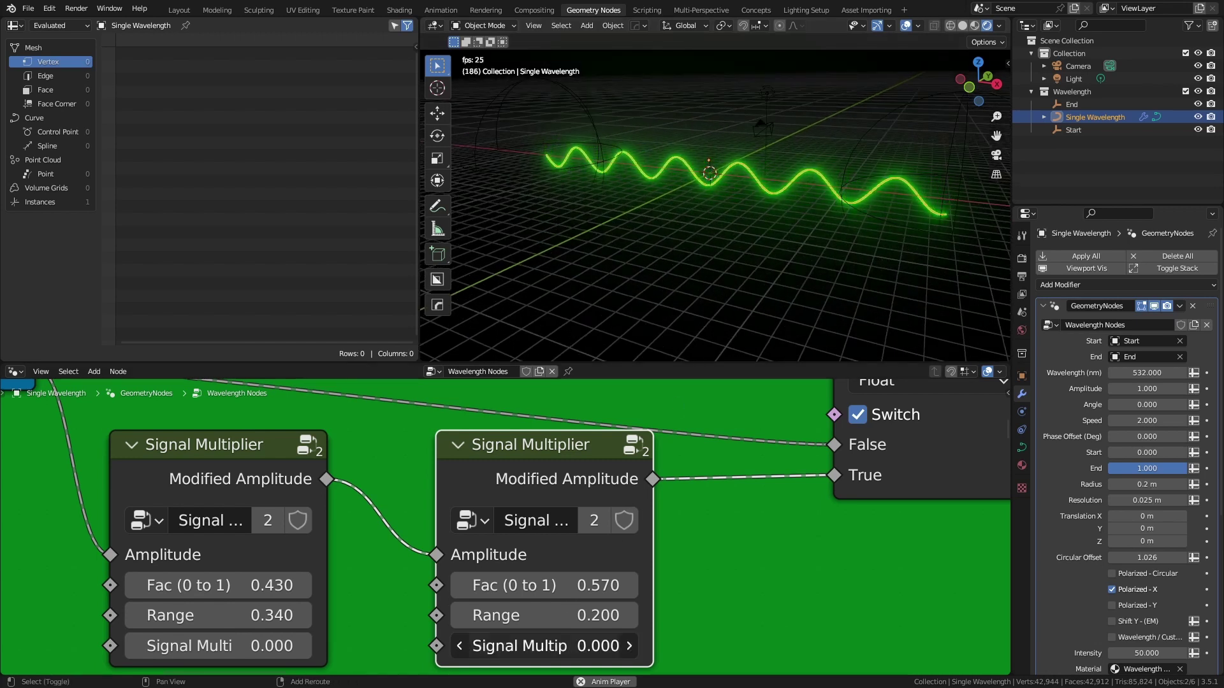
- Set the second node's Signal Multiplier value to 3.550 and stop the animation playback
shift+drag(542, 645, 603, 646)
click(689, 292)
key(space)
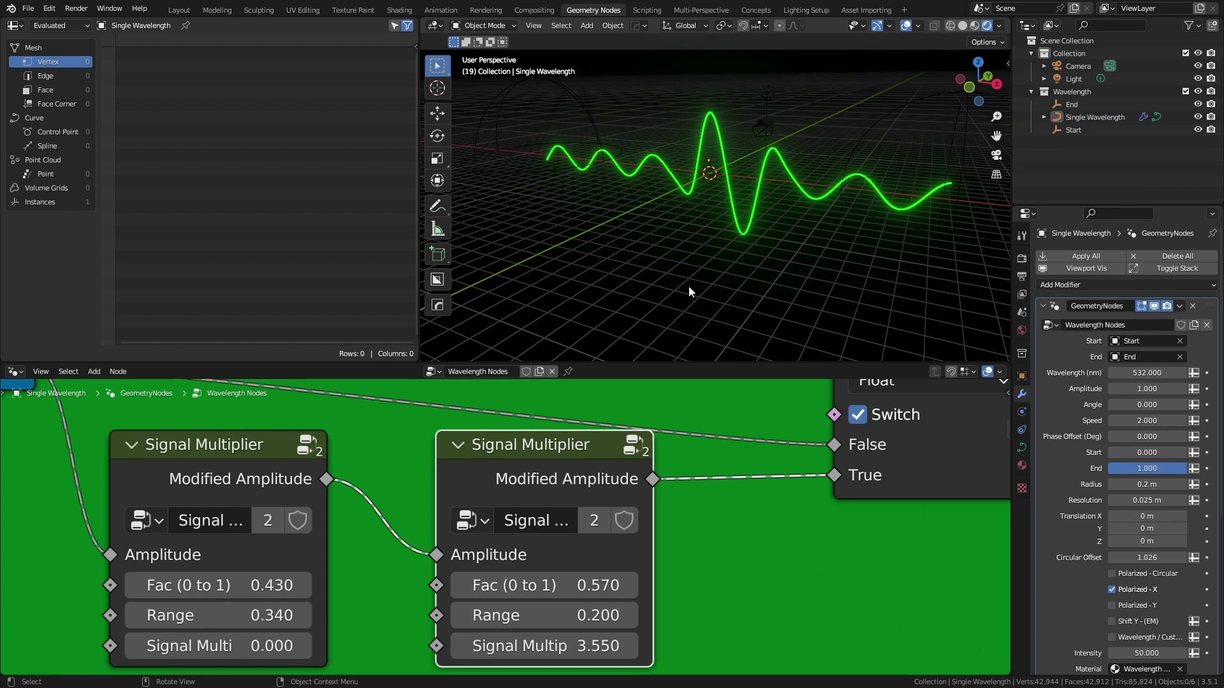
- Switch to the Asset Importing workspace and select the Single Wavelength curve in the viewport
click(866, 10)
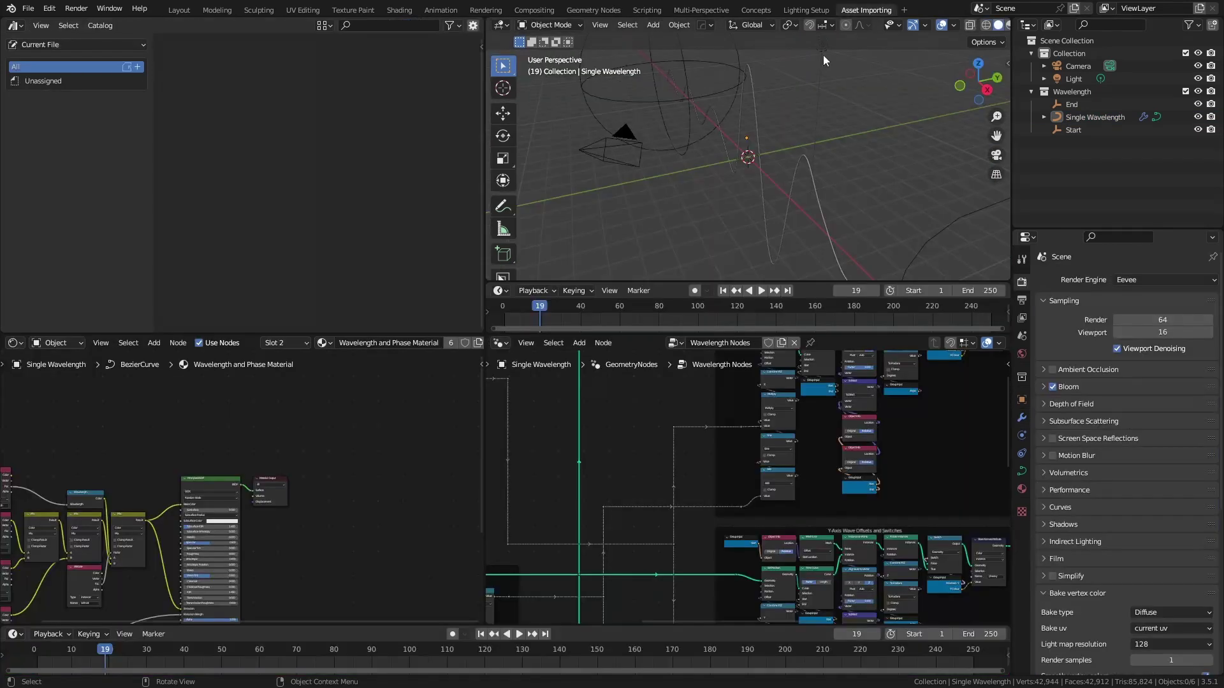
middle_drag(778, 142, 877, 132)
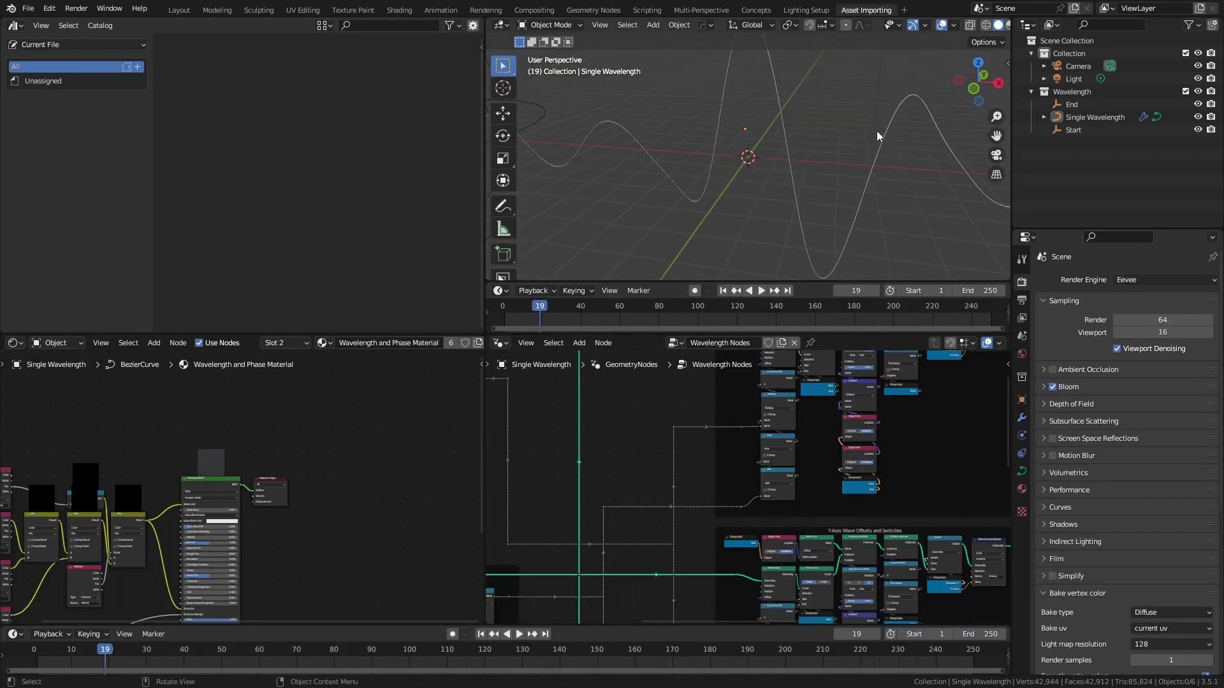
scroll(877, 131, down, 5)
click(772, 158)
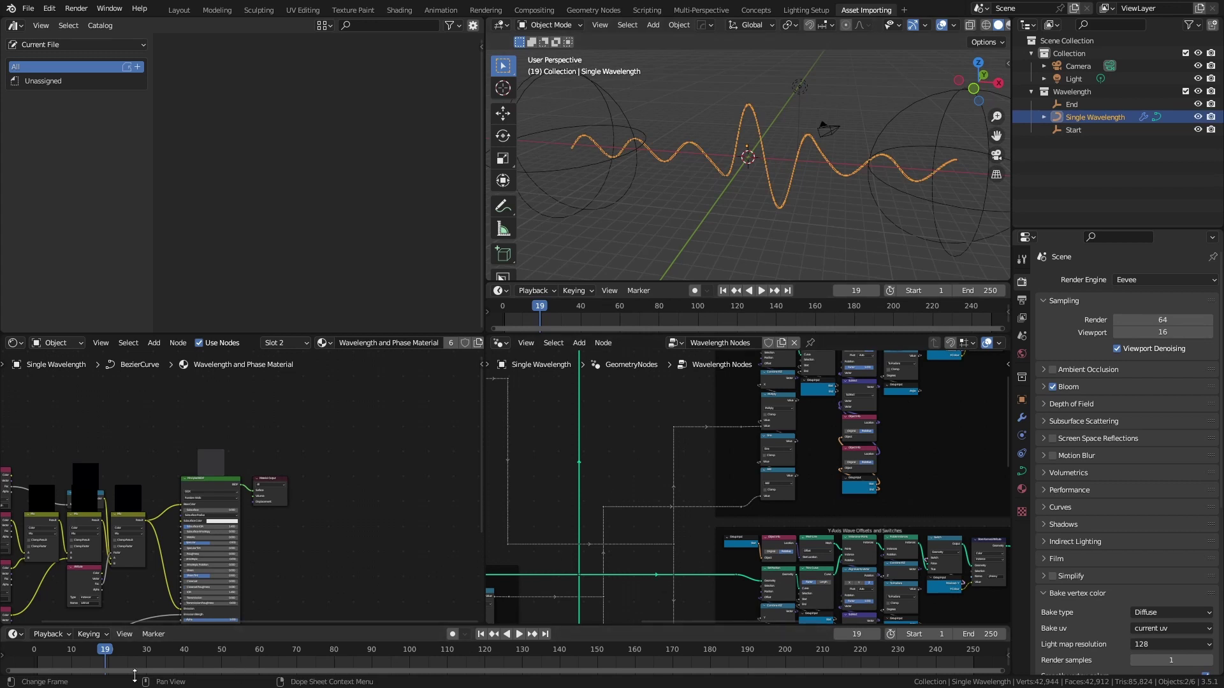
- Return the timeline to frame 1
drag(107, 659, 44, 654)
key(space)
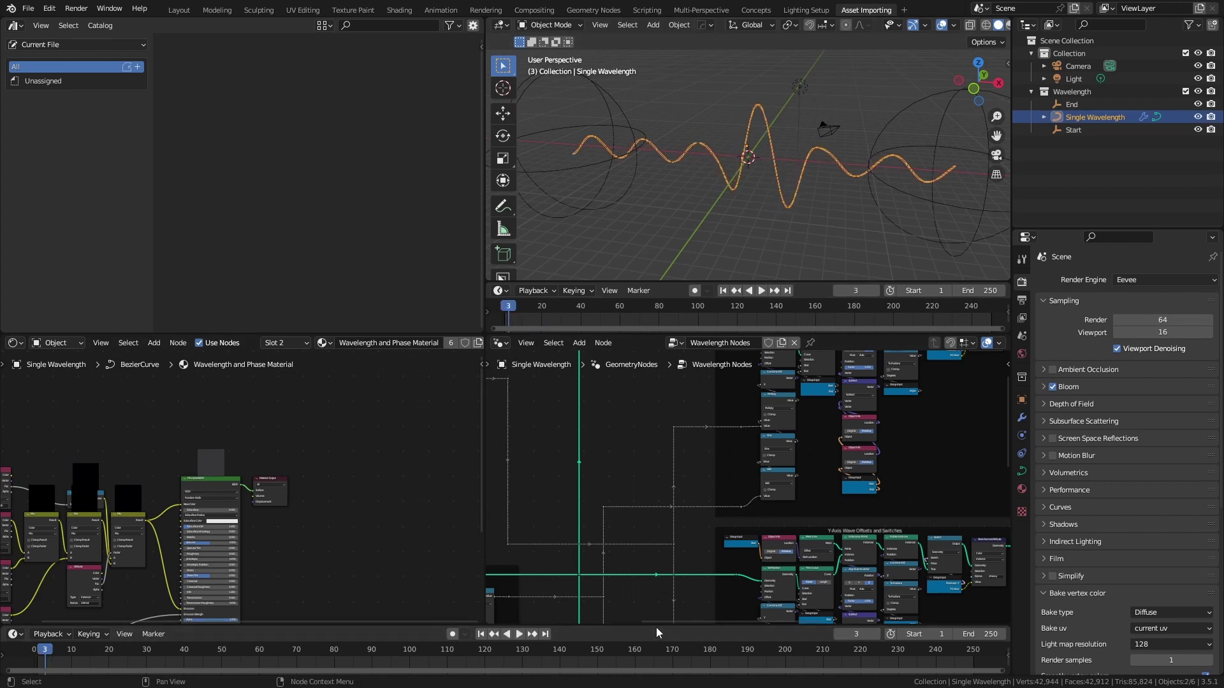
click(481, 634)
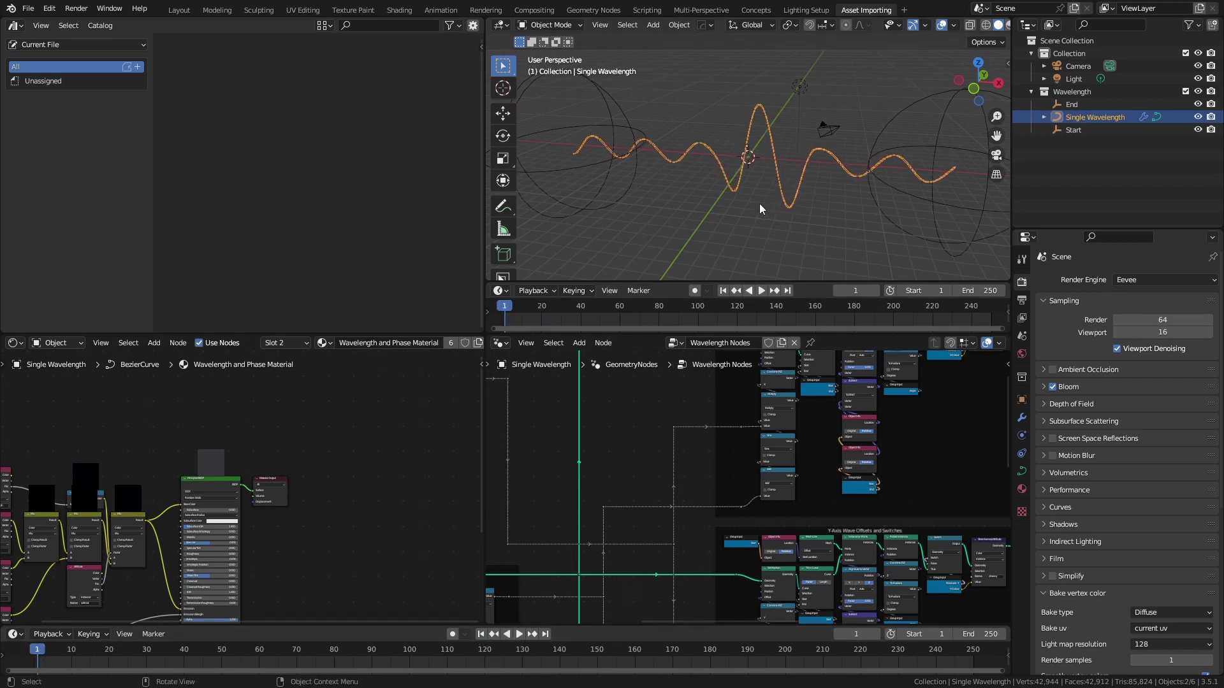
- Set the second Signal Multiplier node's Signal Multiplier value to 0 and keyframe it at frame 1
middle_drag(630, 437, 862, 575)
scroll(602, 508, up, 5)
middle_drag(658, 521, 929, 412)
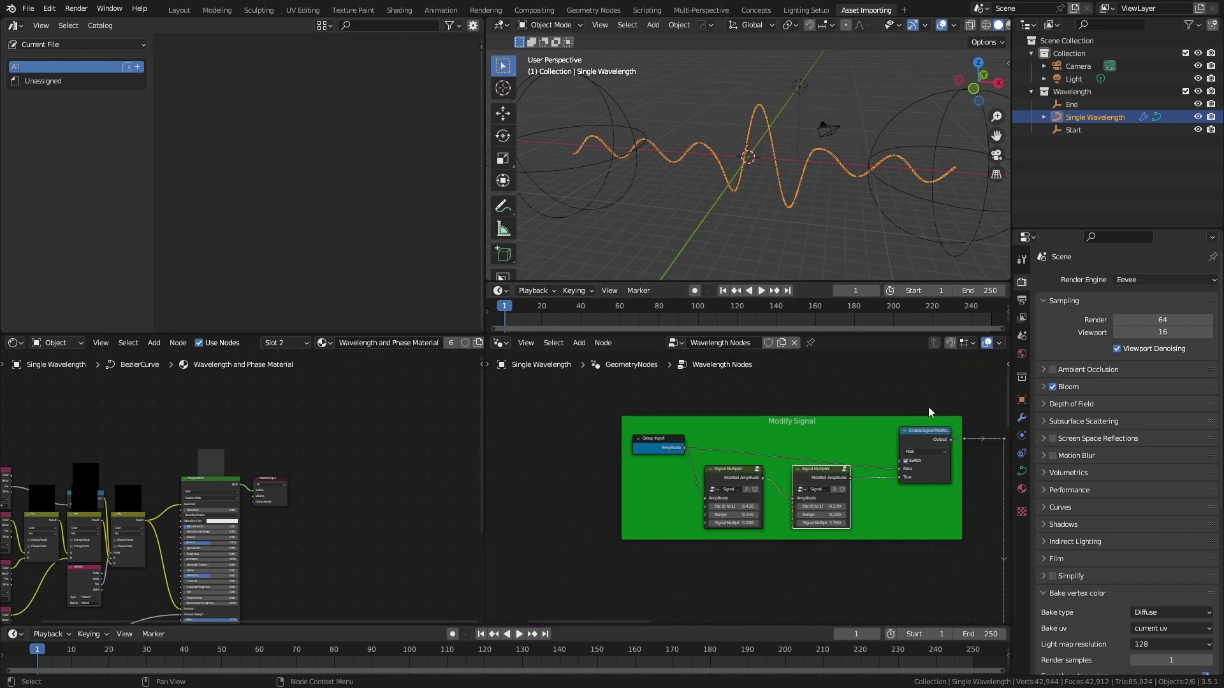
scroll(873, 504, up, 12)
middle_drag(867, 480, 741, 427)
scroll(741, 440, up, 2)
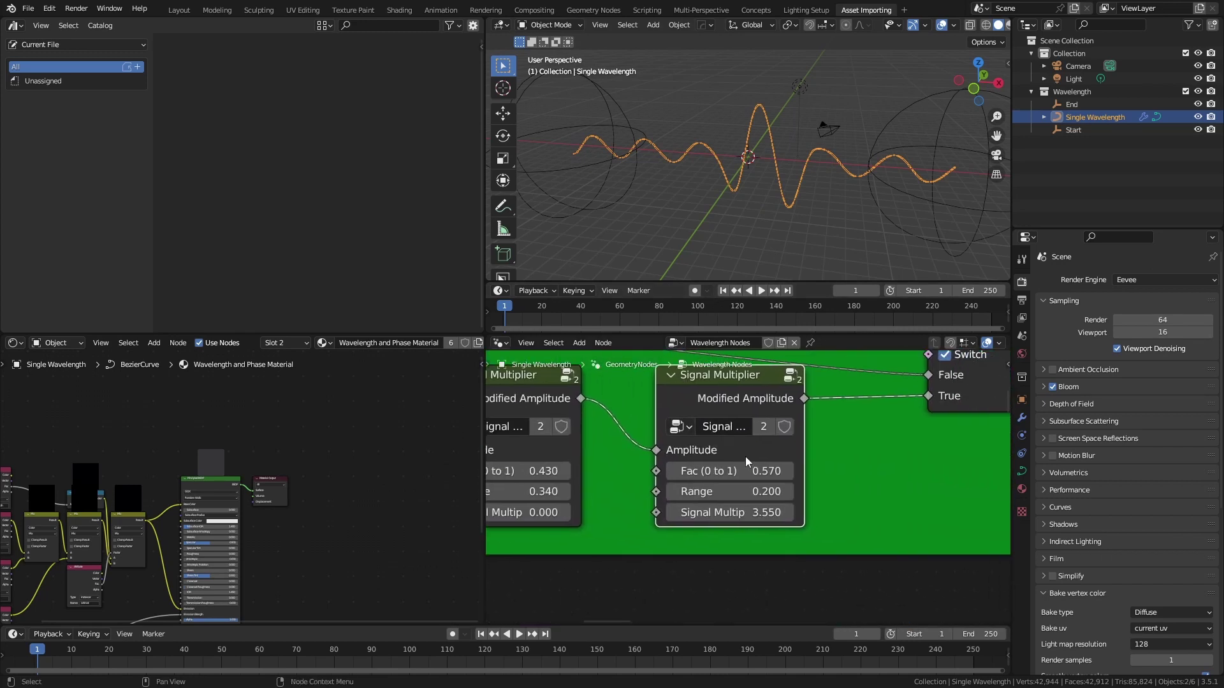
click(739, 519)
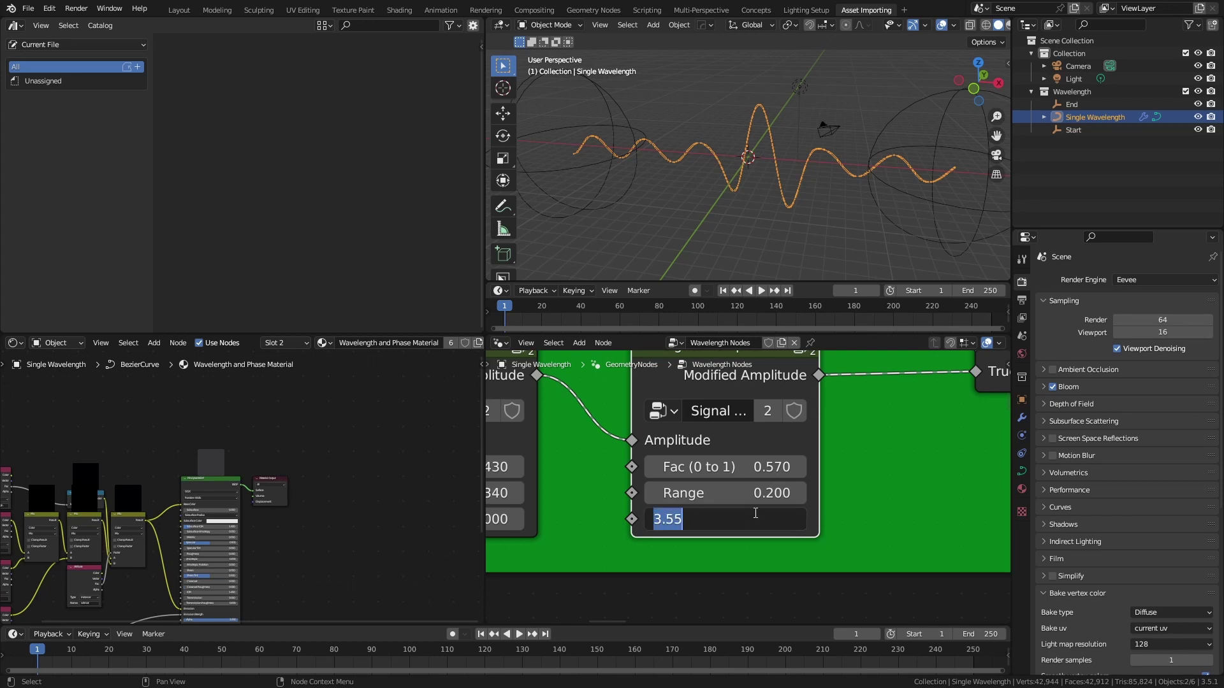
text(0)
key(Return)
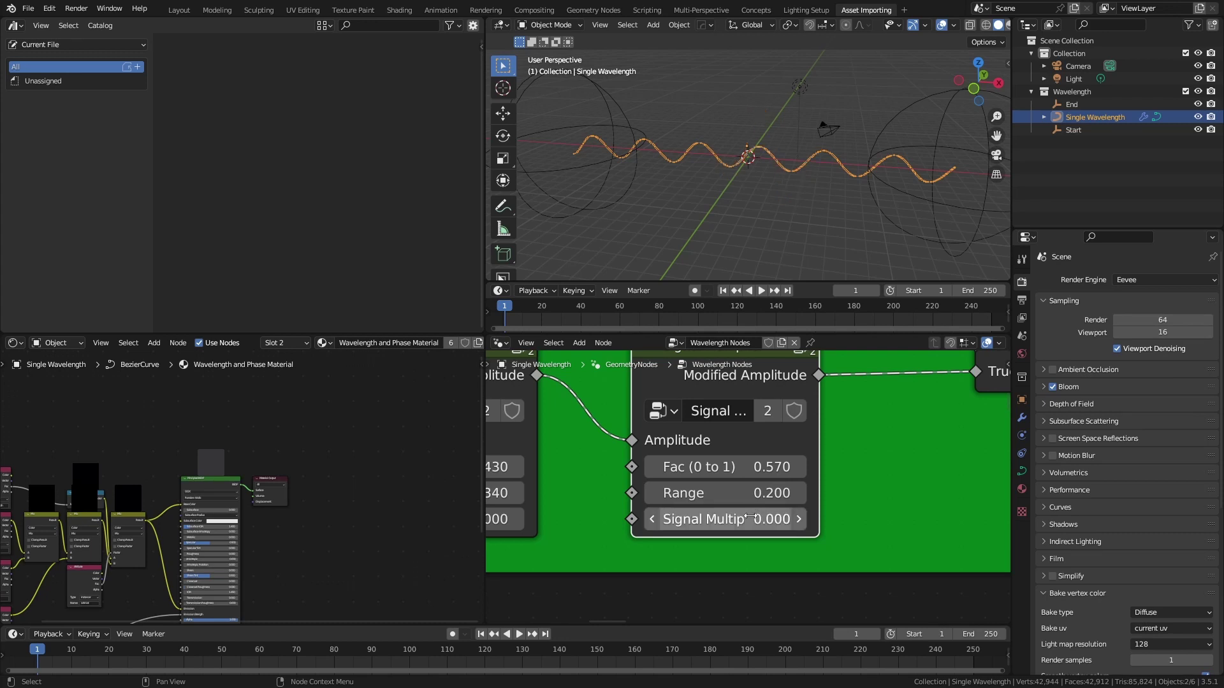
key(i)
- Insert a keyframe at frame 1 on the first Signal Multiplier node's Signal Multiplier value of 0
middle_drag(489, 540, 567, 527)
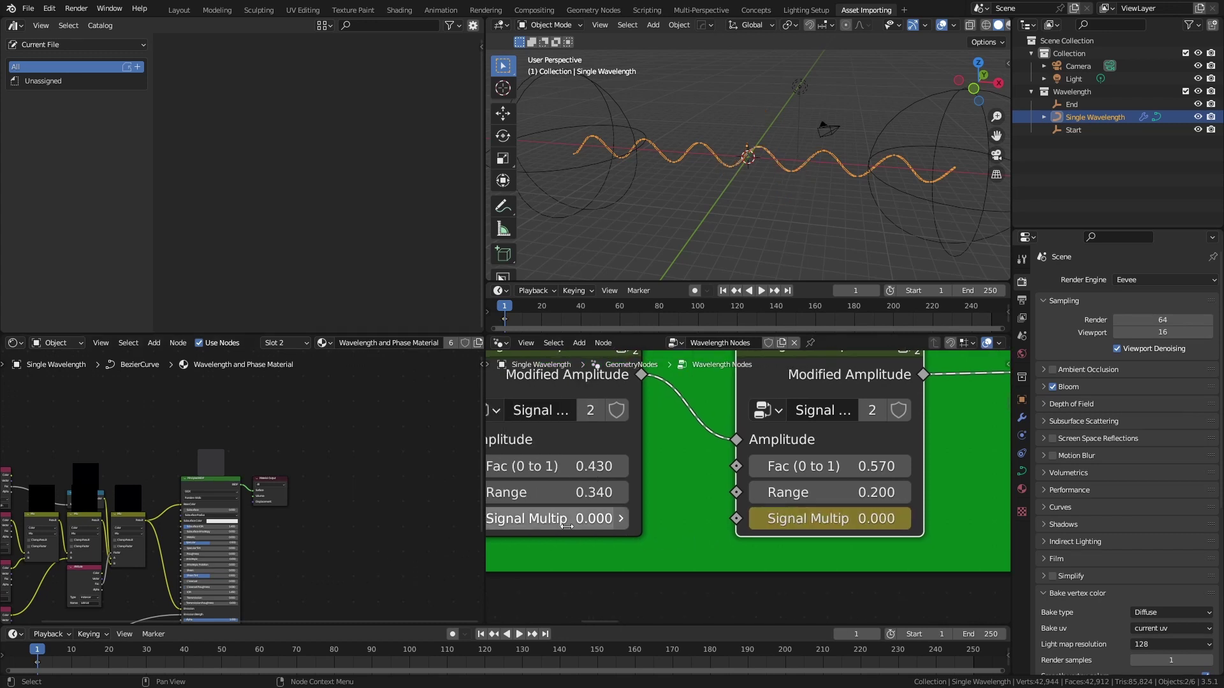
click(568, 527)
key(Escape)
right_click(609, 521)
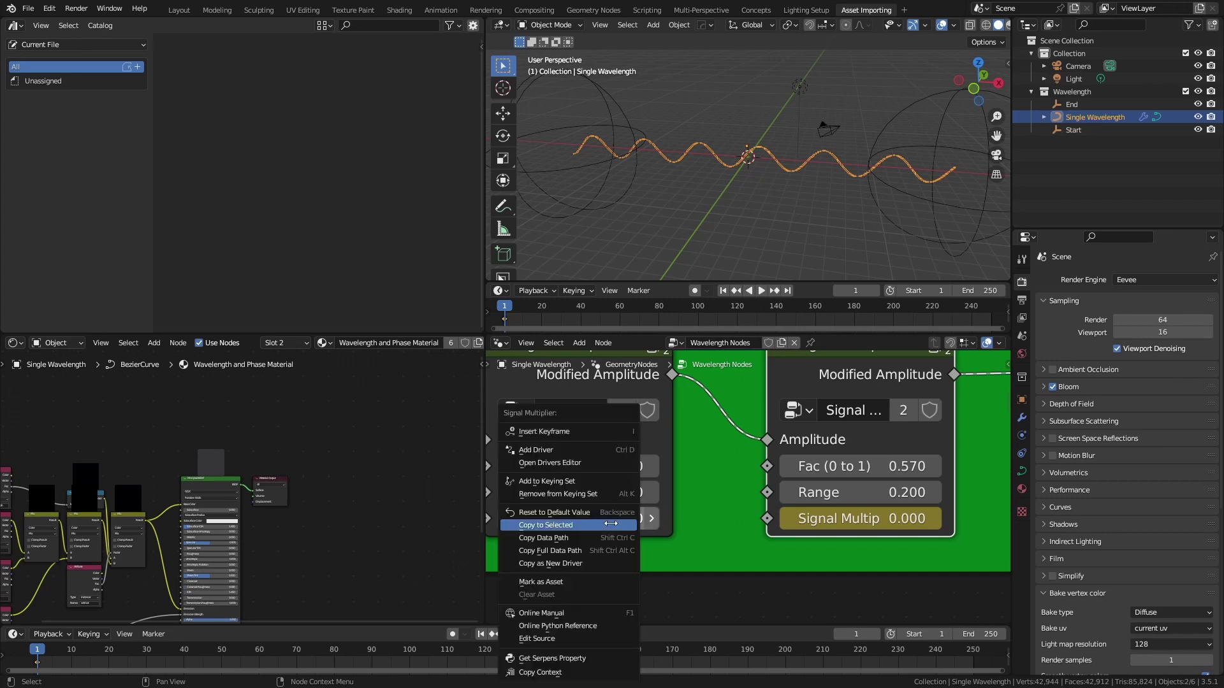
click(572, 432)
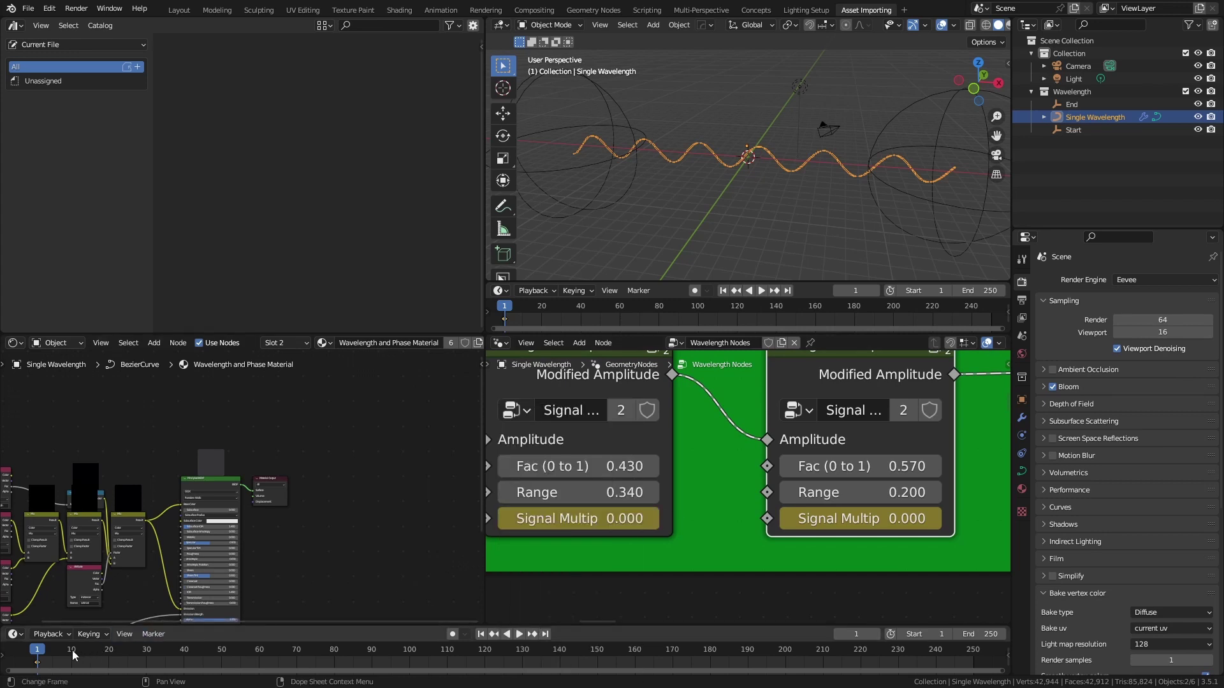
- Advance to frame 24, set the first node's Signal Multiplier value to 5.600 and keyframe it
key(space)
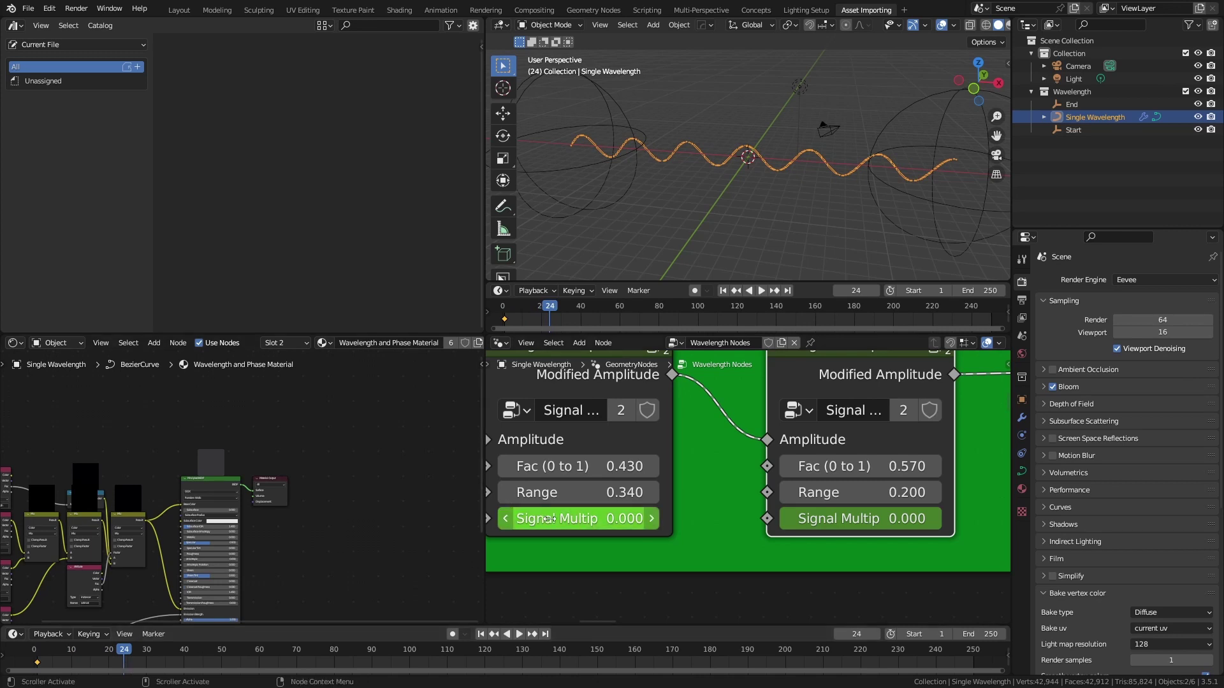
drag(548, 518, 619, 518)
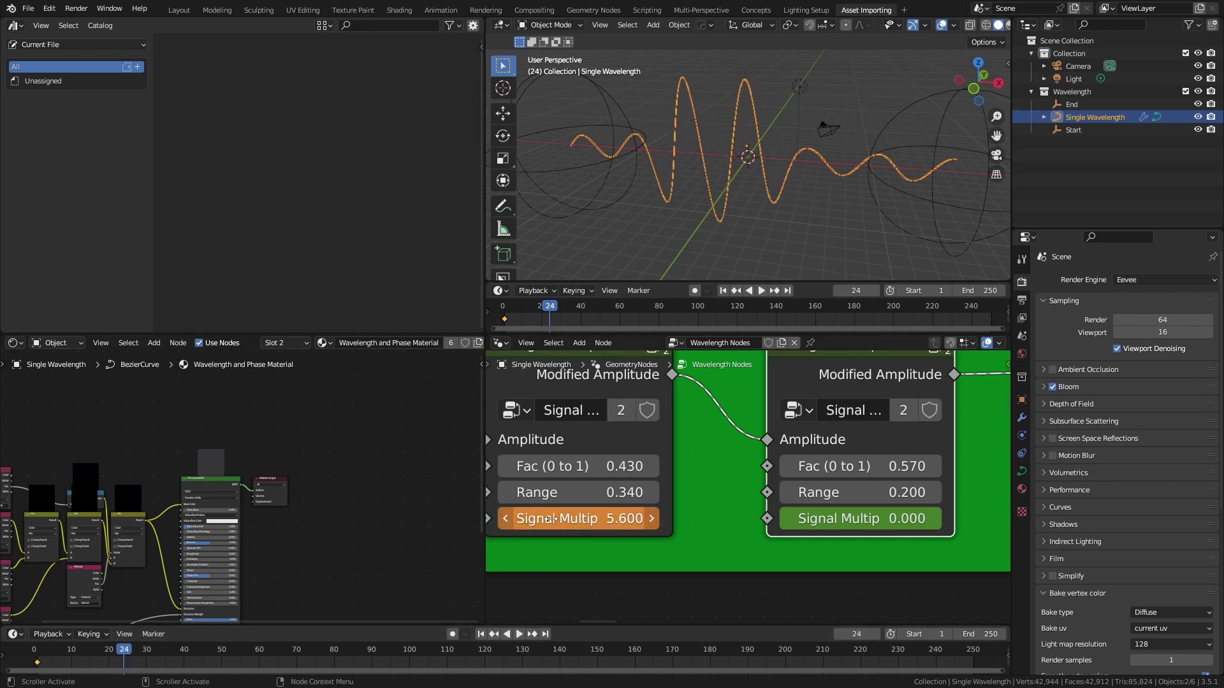
key(i)
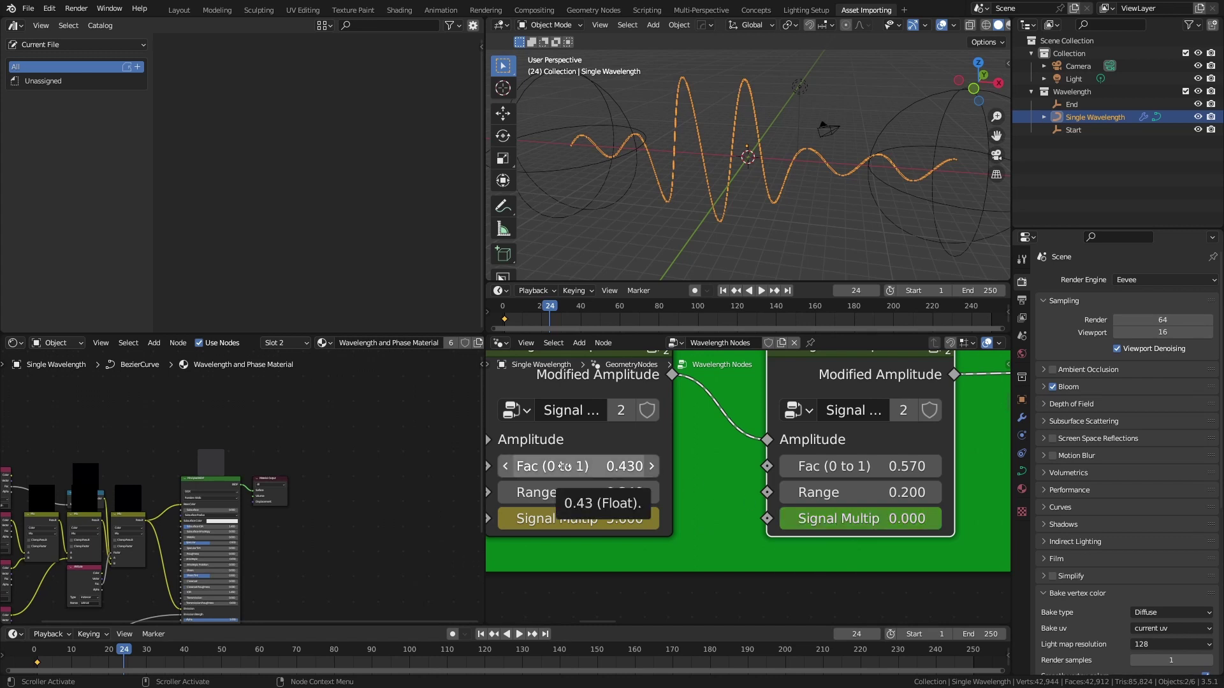
- At frame 24, keyframe the first Signal Multiplier node's Fac at 0.430 and the second node's Signal Multiplier at 7.600
key(i)
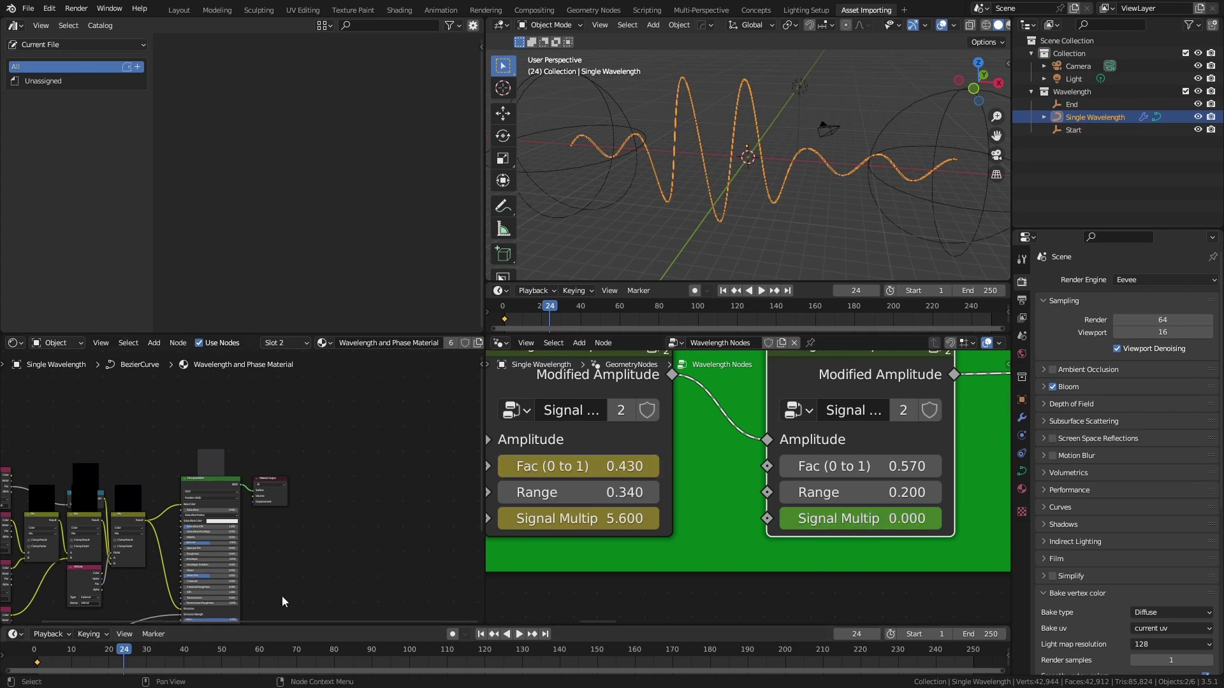
mouse_move(840, 518)
mouse_down()
mouse_move(892, 518)
mouse_move(842, 521)
mouse_up()
key(i)
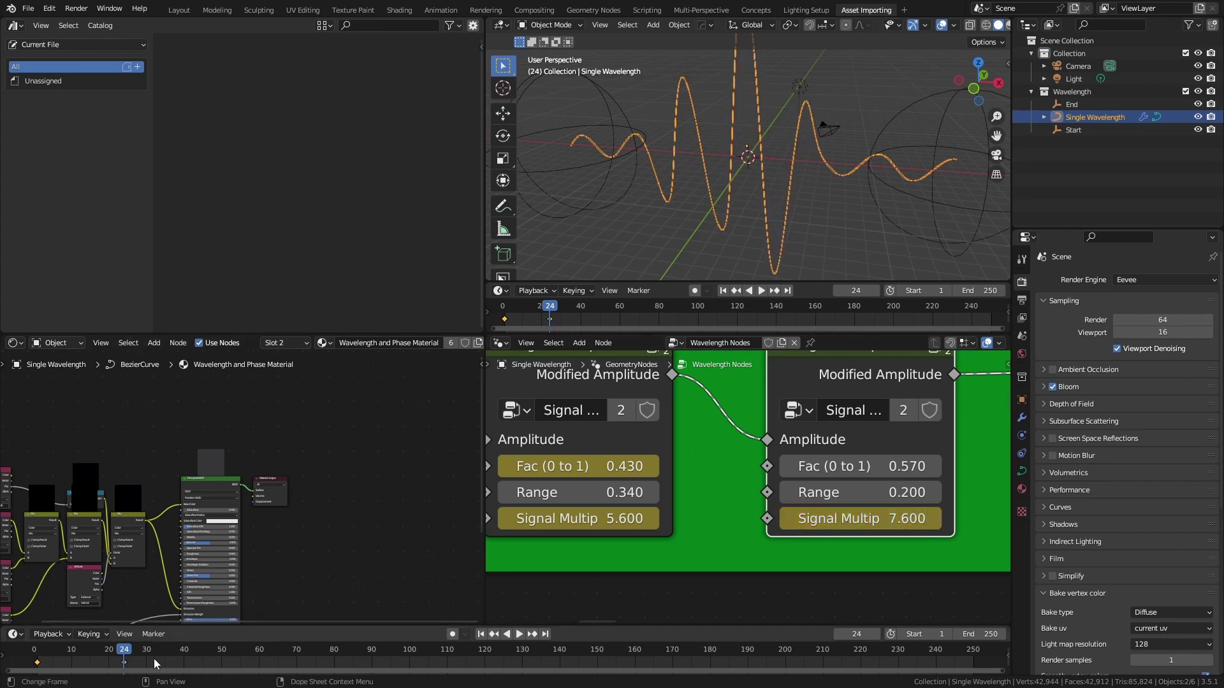
- Play forward to frame 46, set the first Signal Multiplier node's Fac to 0.000 and keyframe it
key(space)
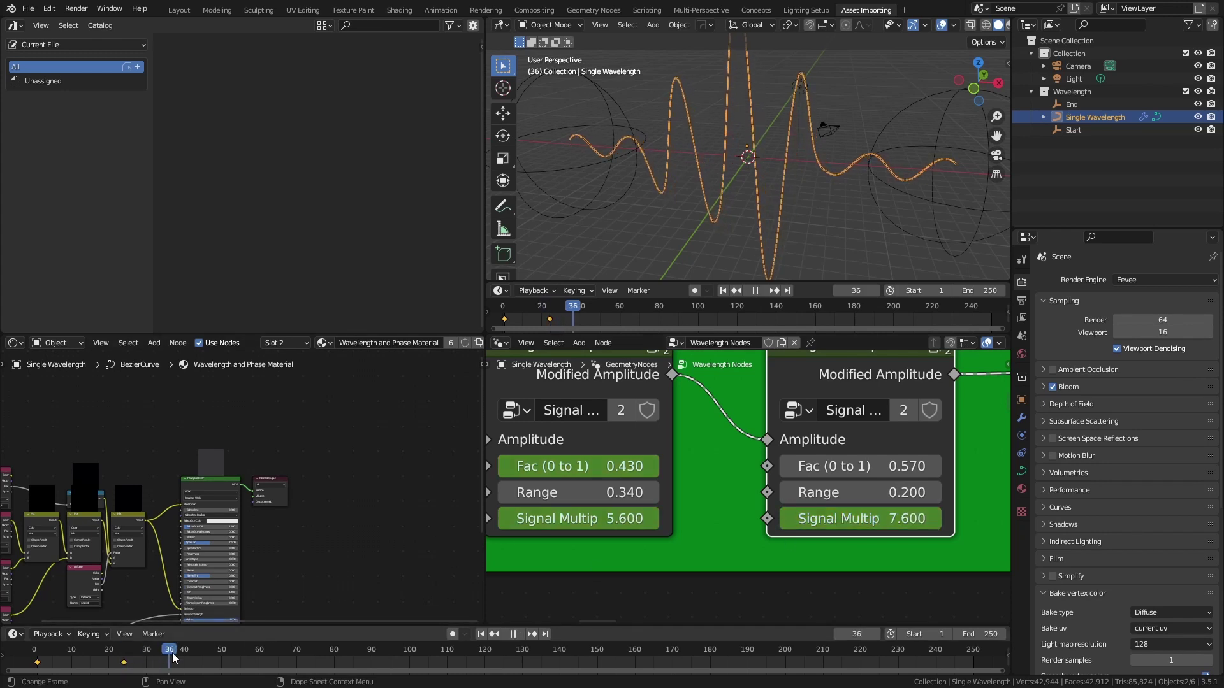
key(space)
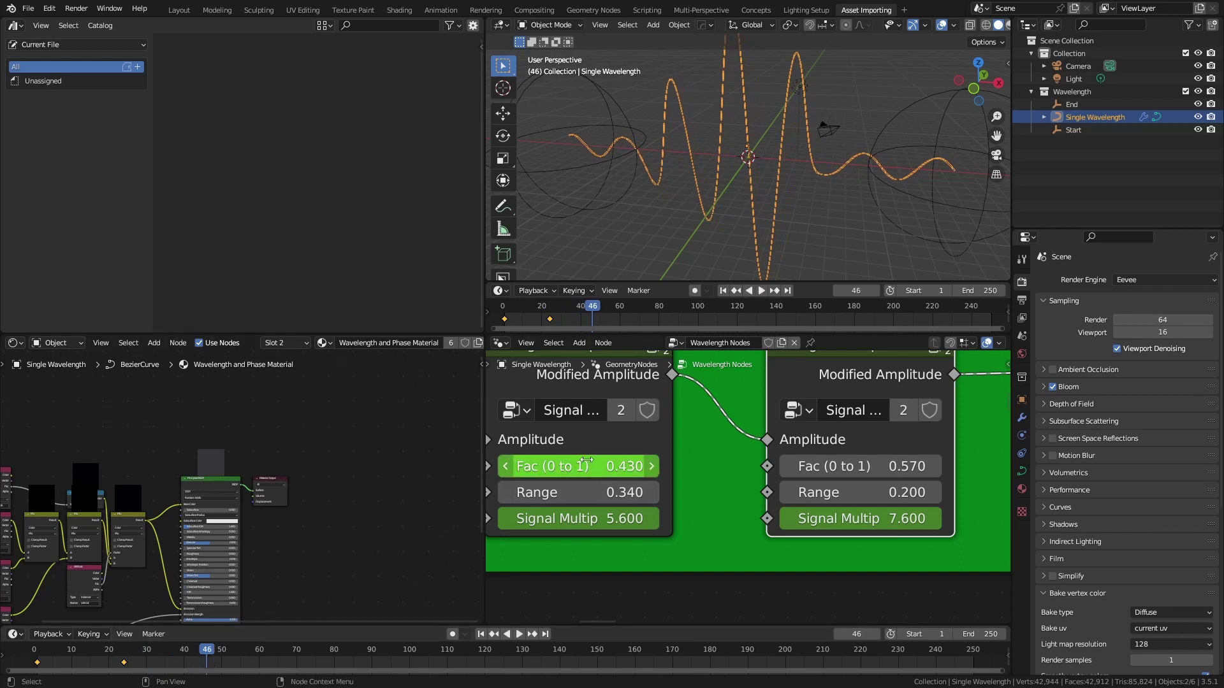
drag(586, 460, 517, 460)
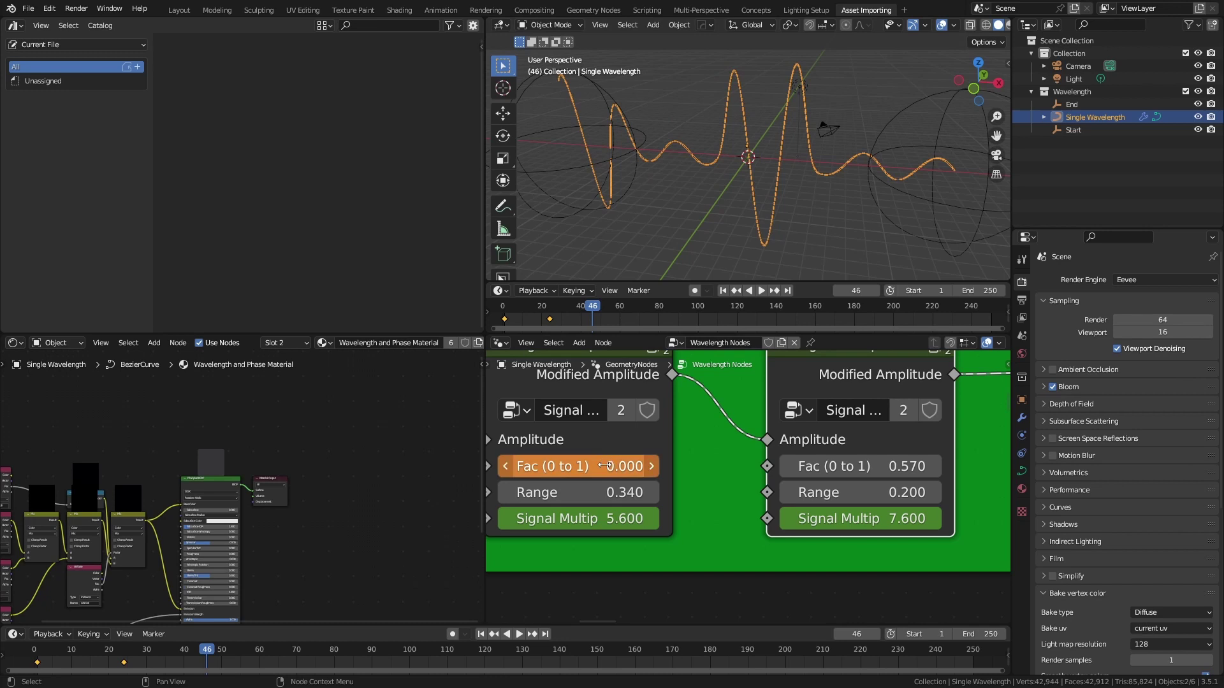
key(i)
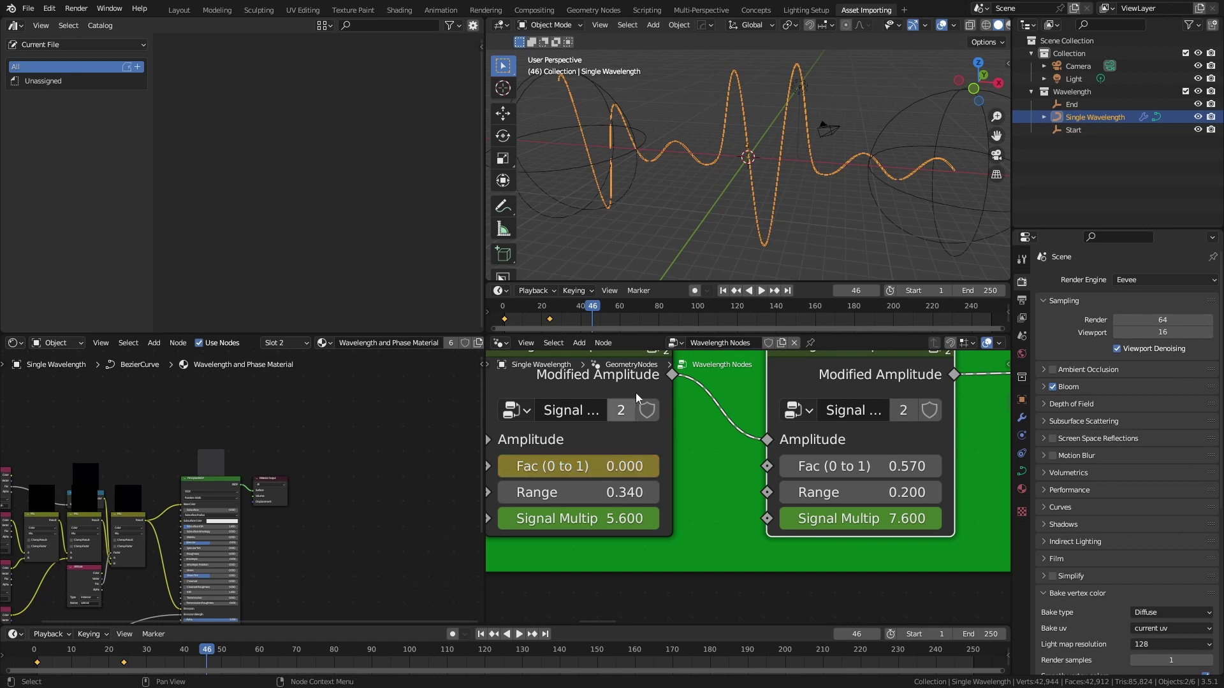
- Play the wavelength animation from the first frame to review the keyframed signal, stopping at frame 88
click(724, 292)
click(763, 293)
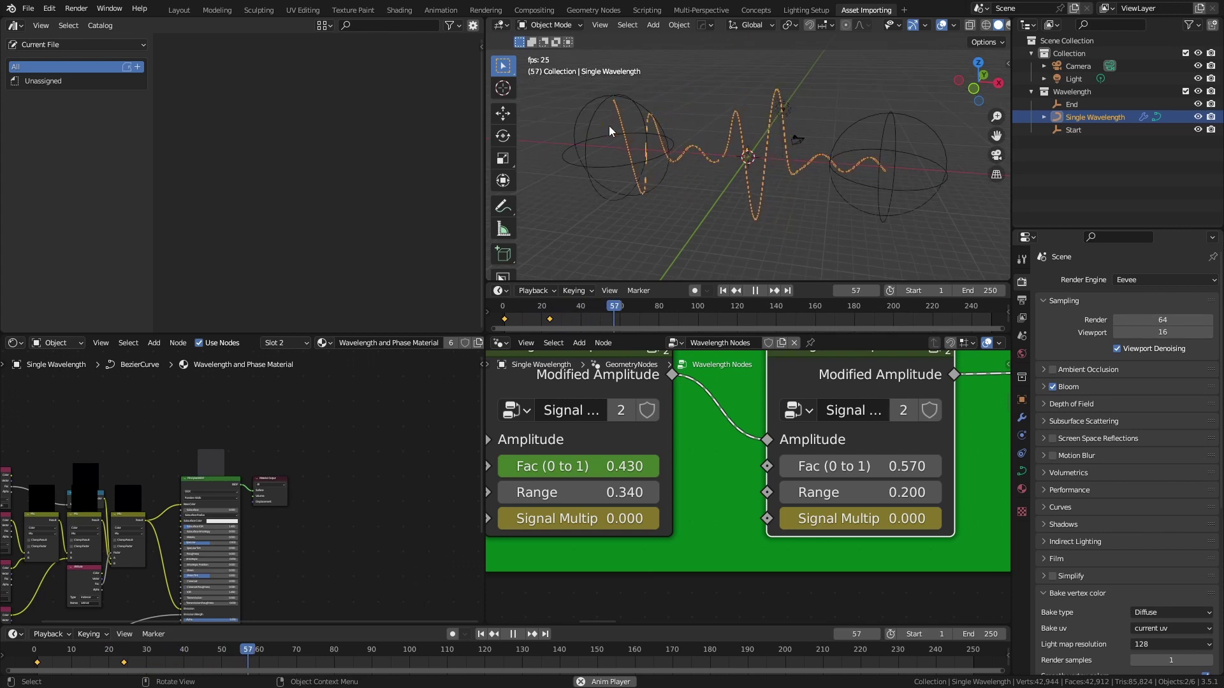
click(756, 292)
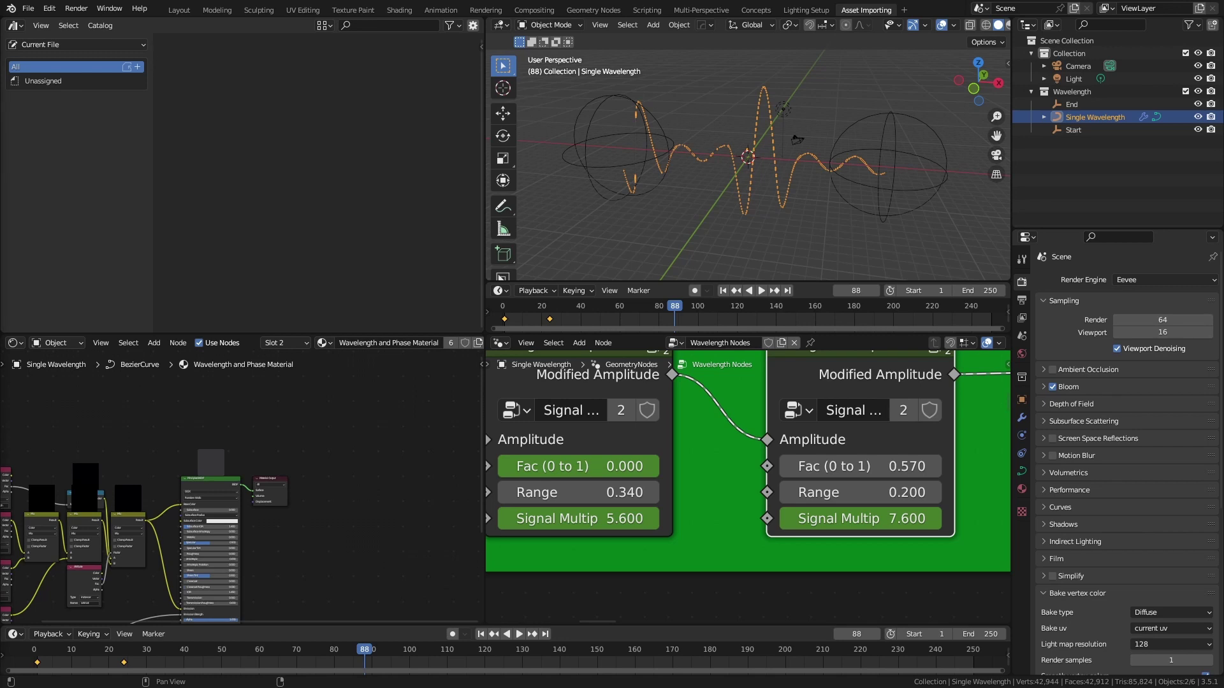
- Enable Polarized - Y and Polarized - Circular in the Single Wavelength object's Geometry Nodes modifier
click(1022, 421)
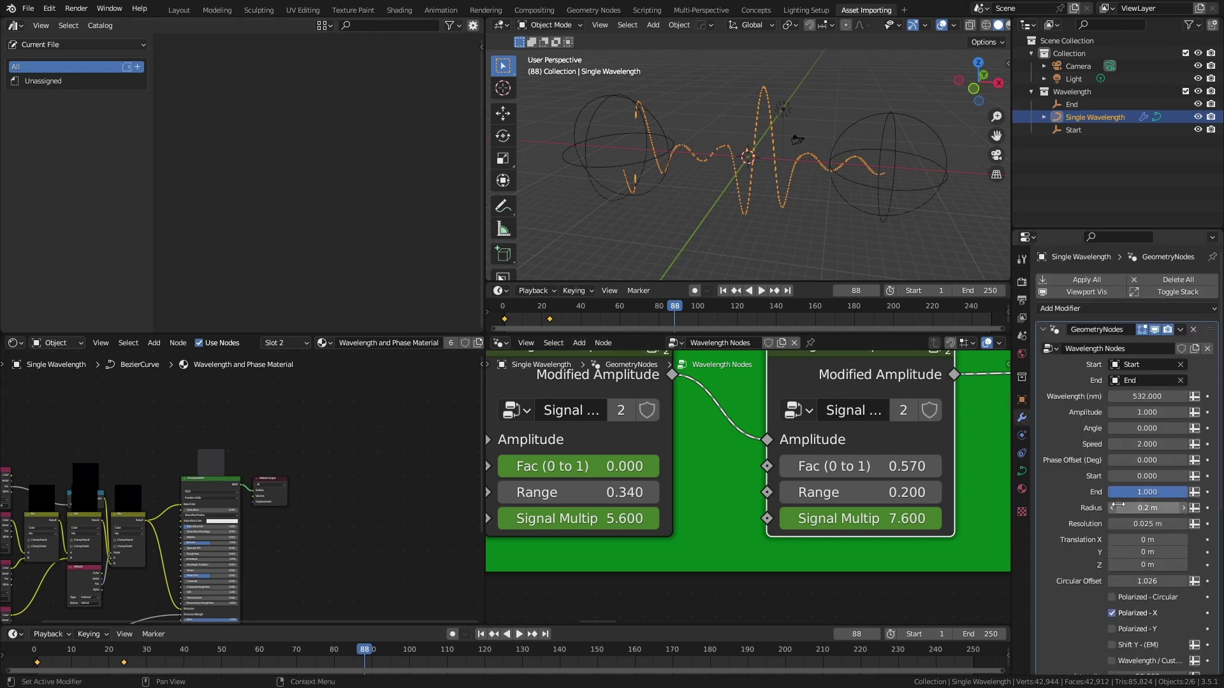
click(1112, 630)
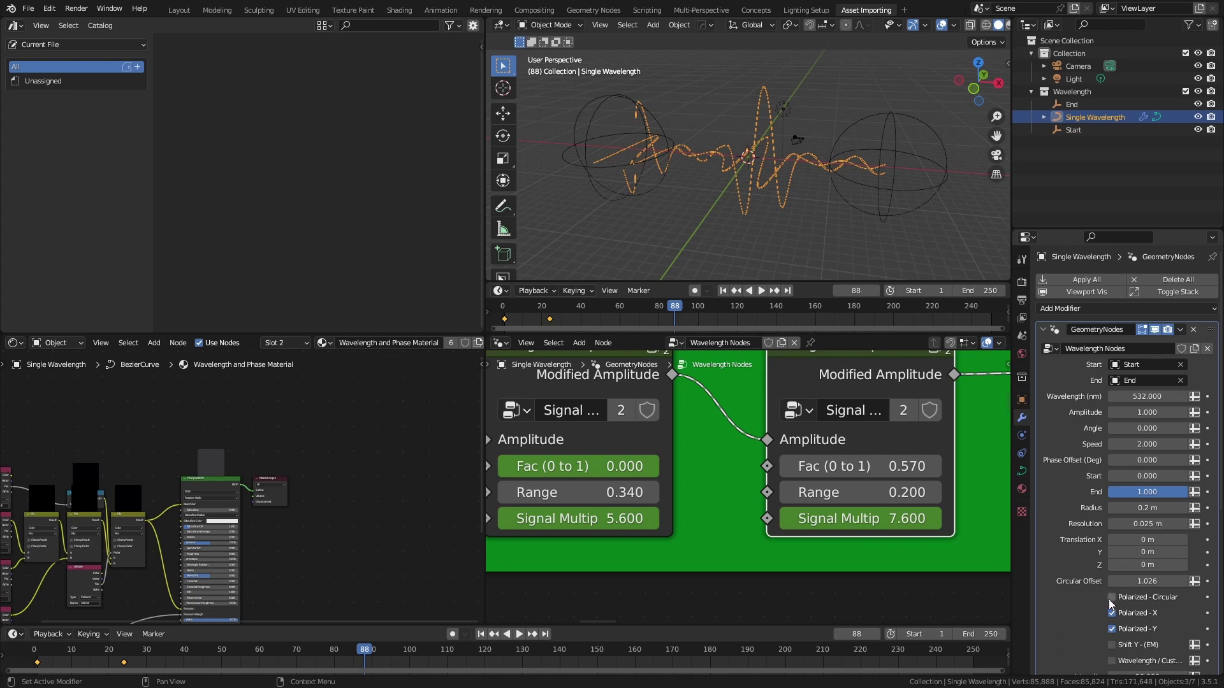
click(1111, 598)
- Play the animation from the first frame and examine the circularly polarized wave up close, stopping at frame 133
mouse_move(758, 229)
middle_down()
mouse_move(743, 241)
mouse_move(761, 248)
middle_up()
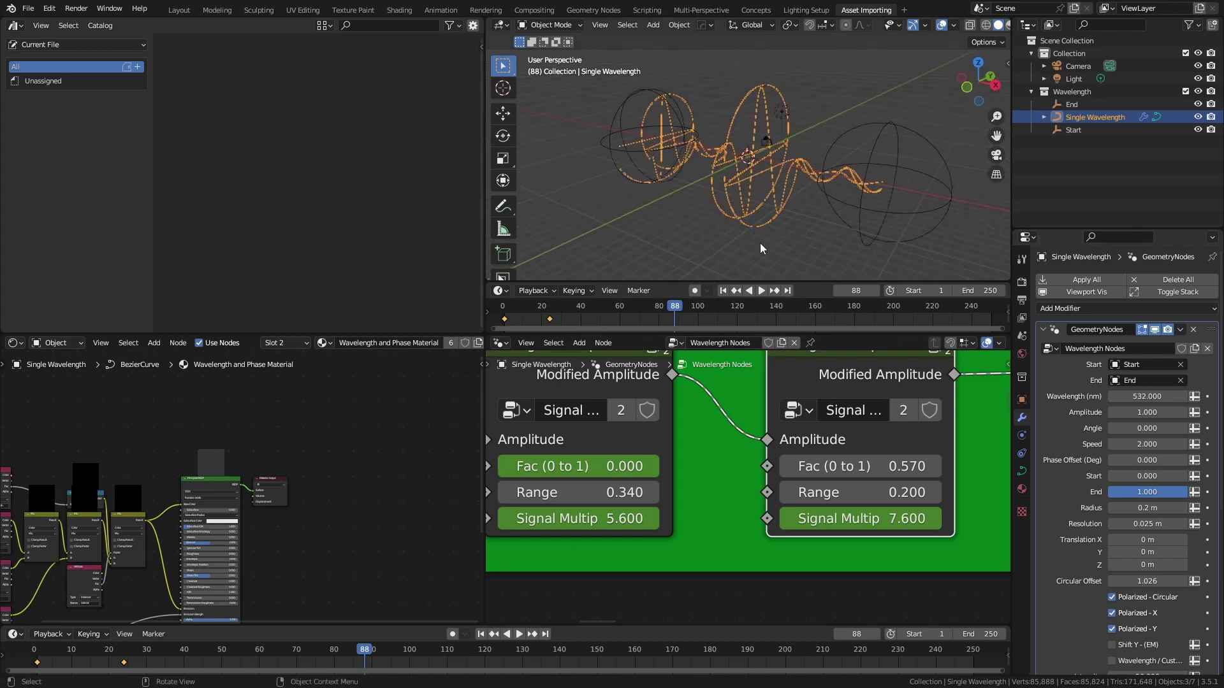
click(723, 291)
click(762, 290)
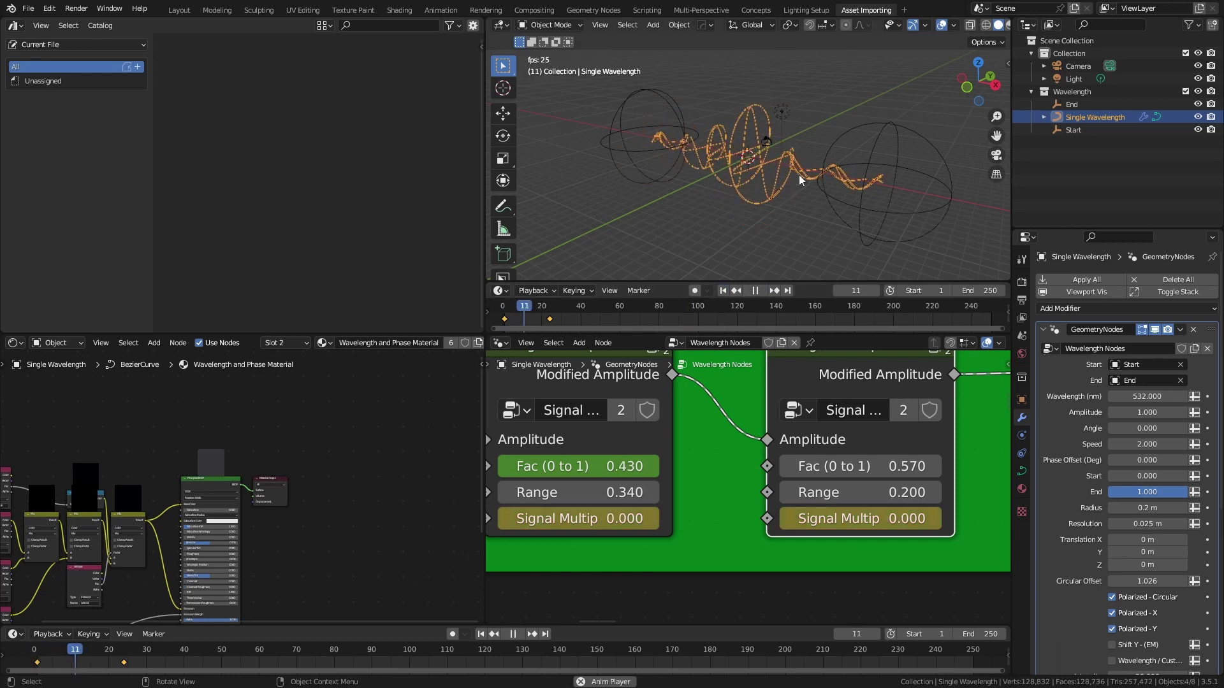
middle_drag(768, 191, 796, 179)
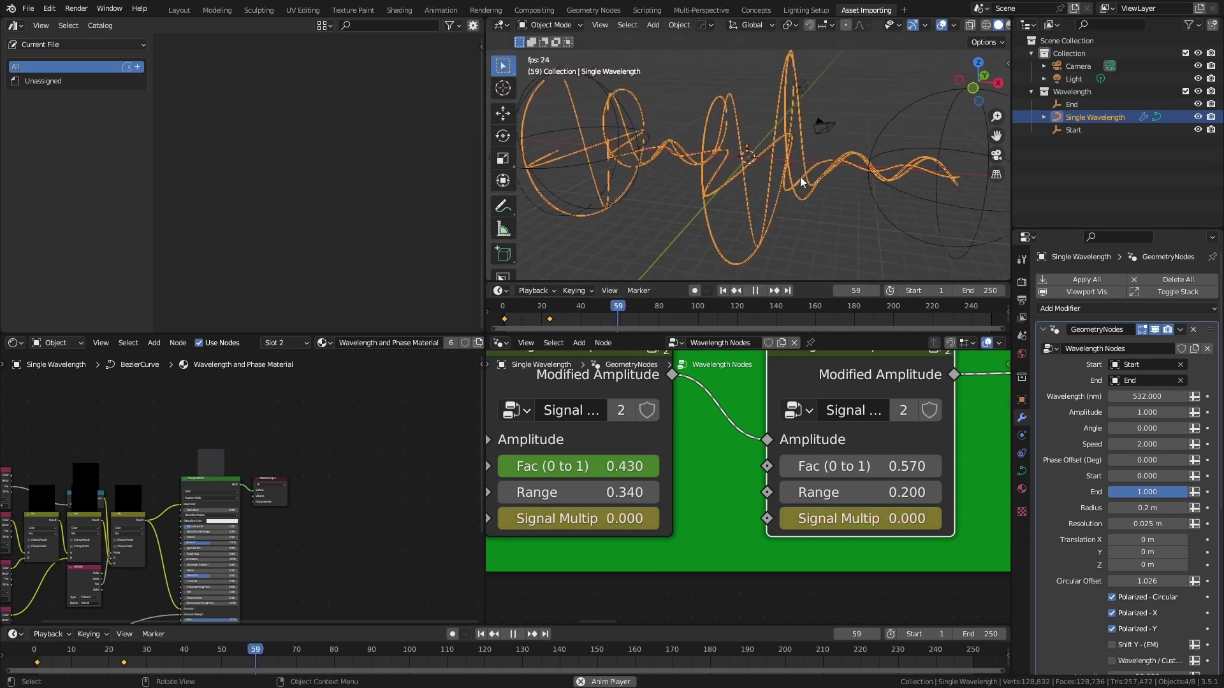
click(759, 291)
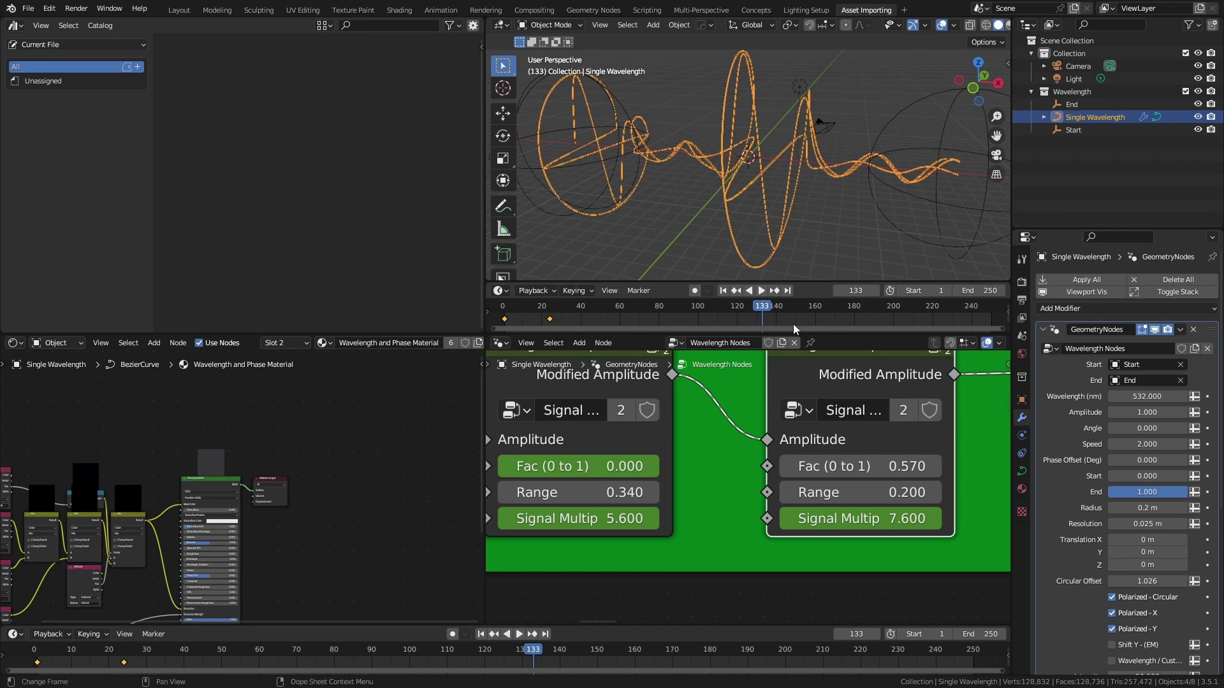
- Bring the Create points from curve indices section of the Wavelength Nodes tree into view
scroll(755, 418, down, 13)
mouse_move(719, 480)
middle_down()
mouse_move(648, 609)
mouse_move(726, 461)
middle_up()
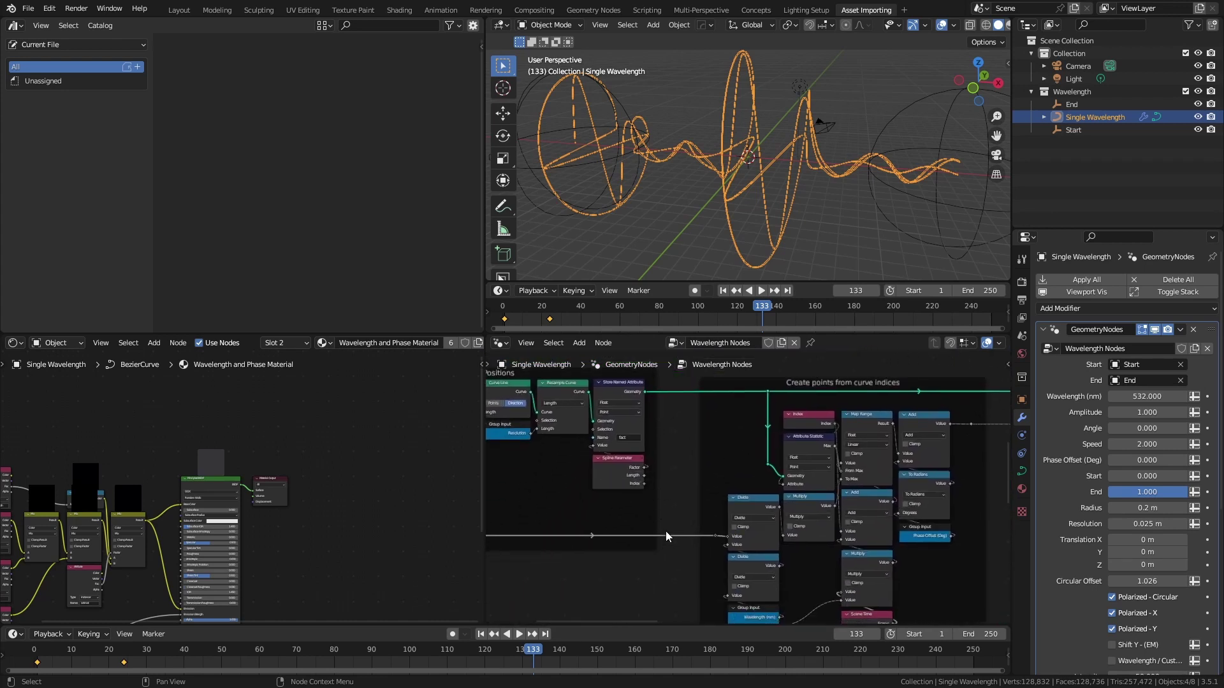